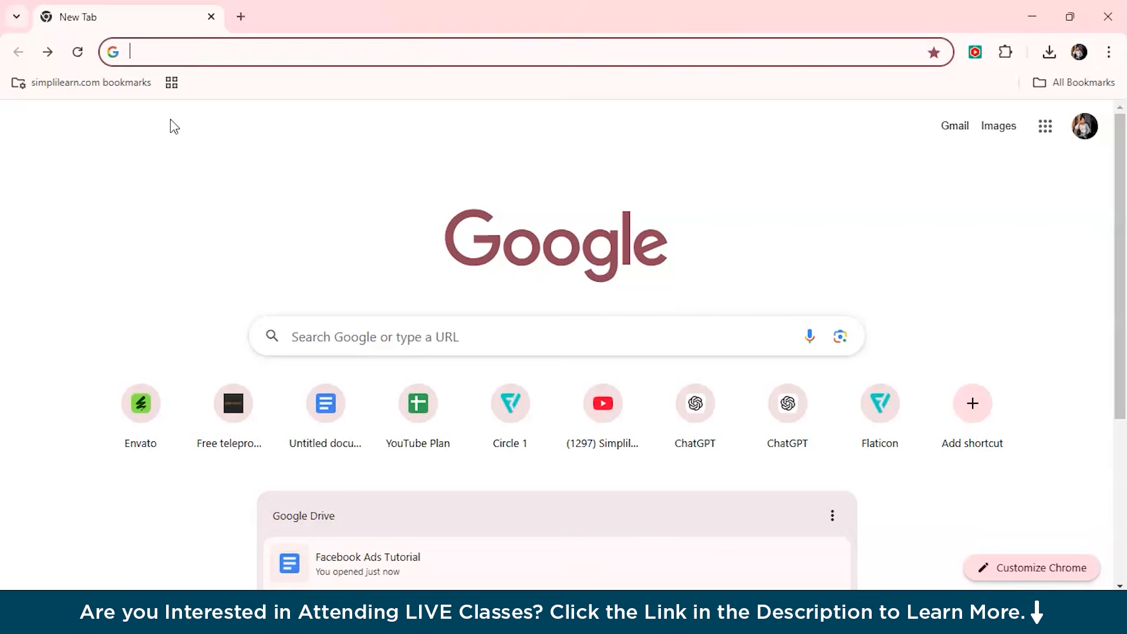
- Open Meta Ads Manager's campaigns page and dismiss the notice about adding a payment method
key("Return")
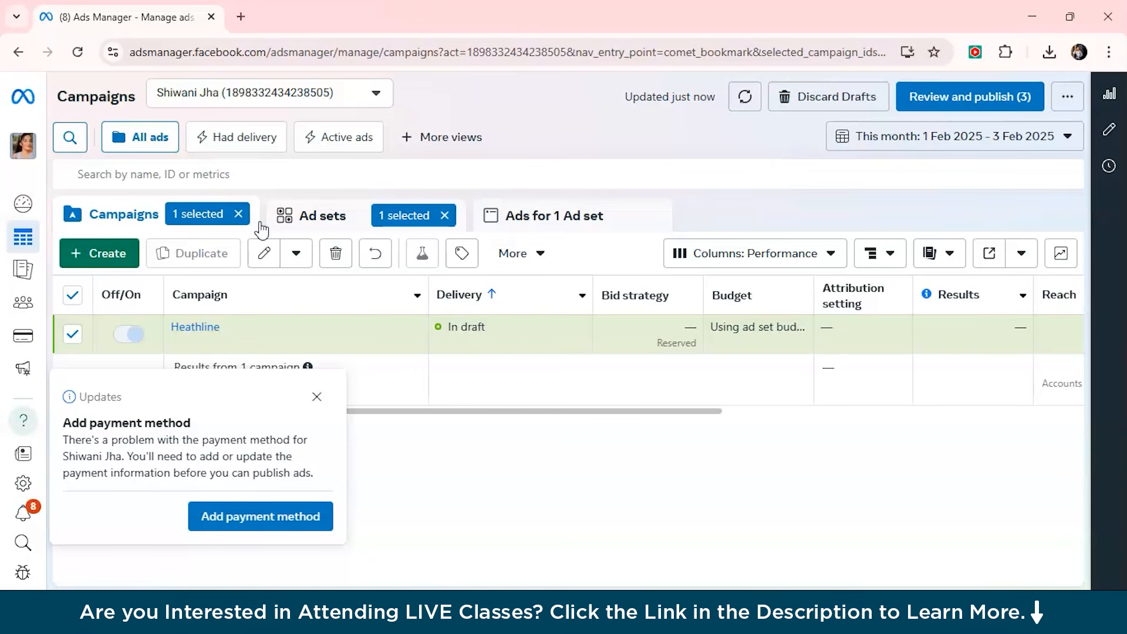
left_click(314, 401)
mouse_move(24, 235)
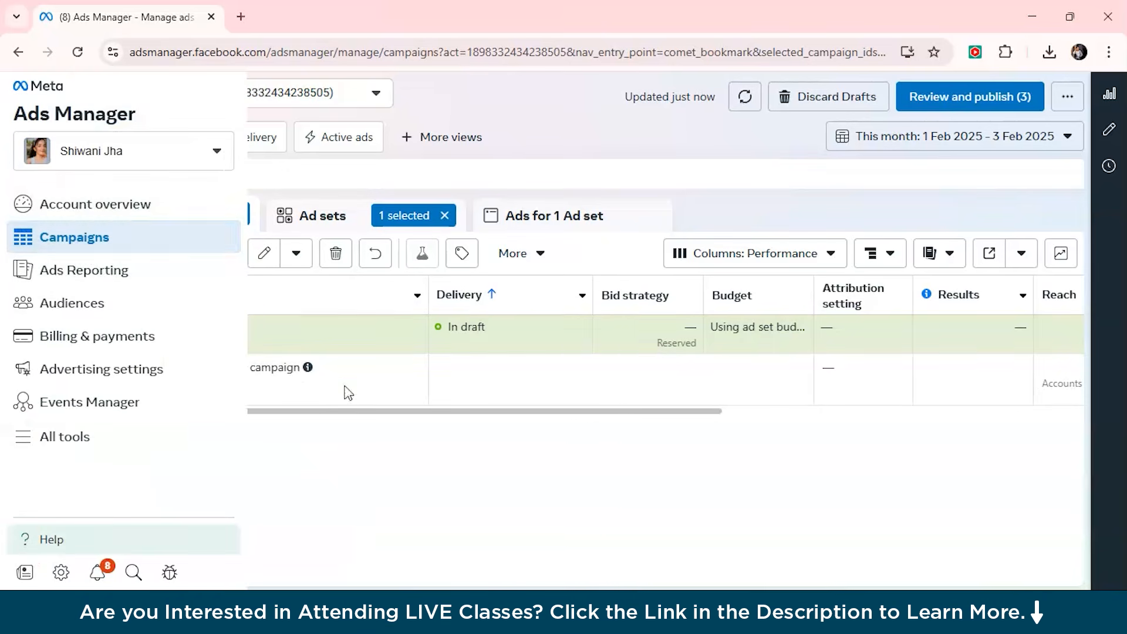
- Create a new auction campaign with the Traffic objective and the manual traffic campaign setup
left_click(91, 270)
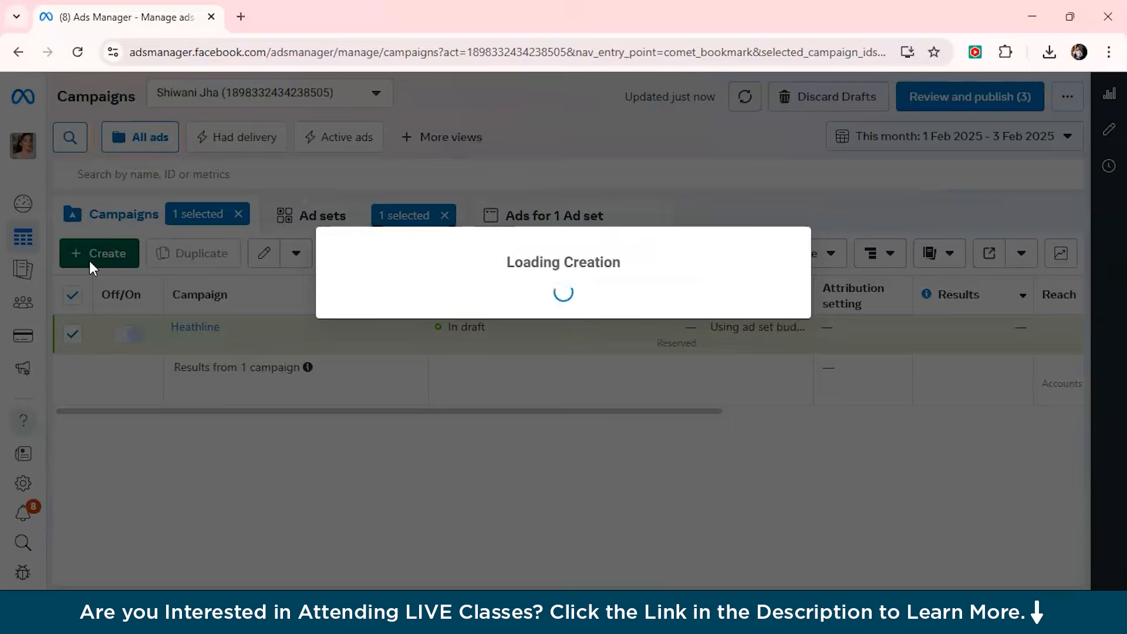
scroll(522, 302, "down", 3)
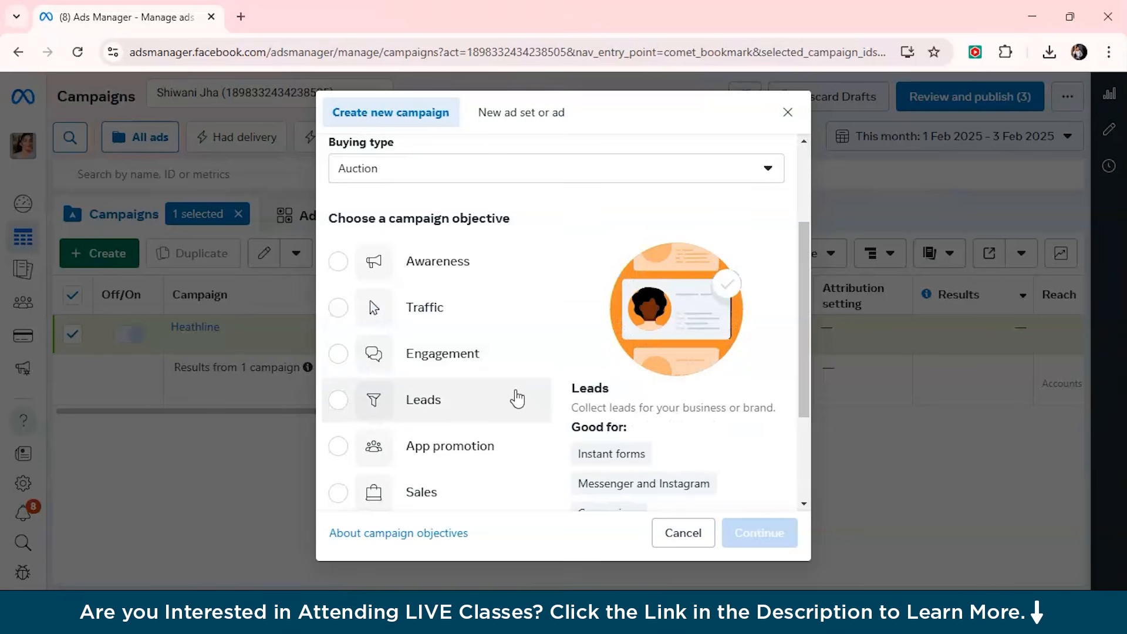
left_click(337, 309)
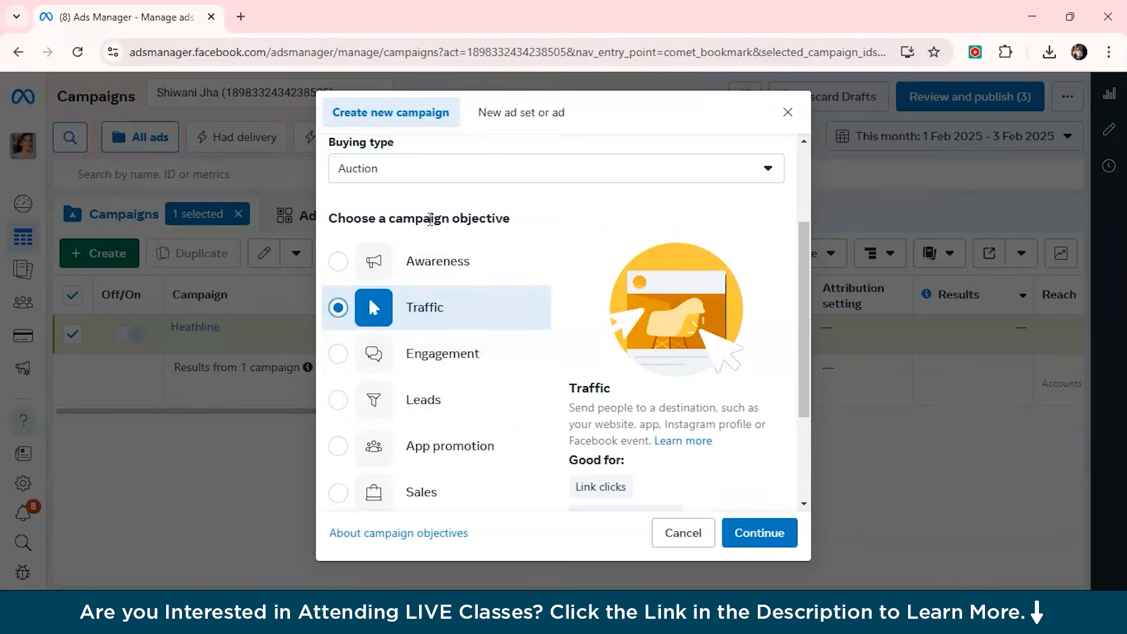
scroll(490, 335, "down", 3)
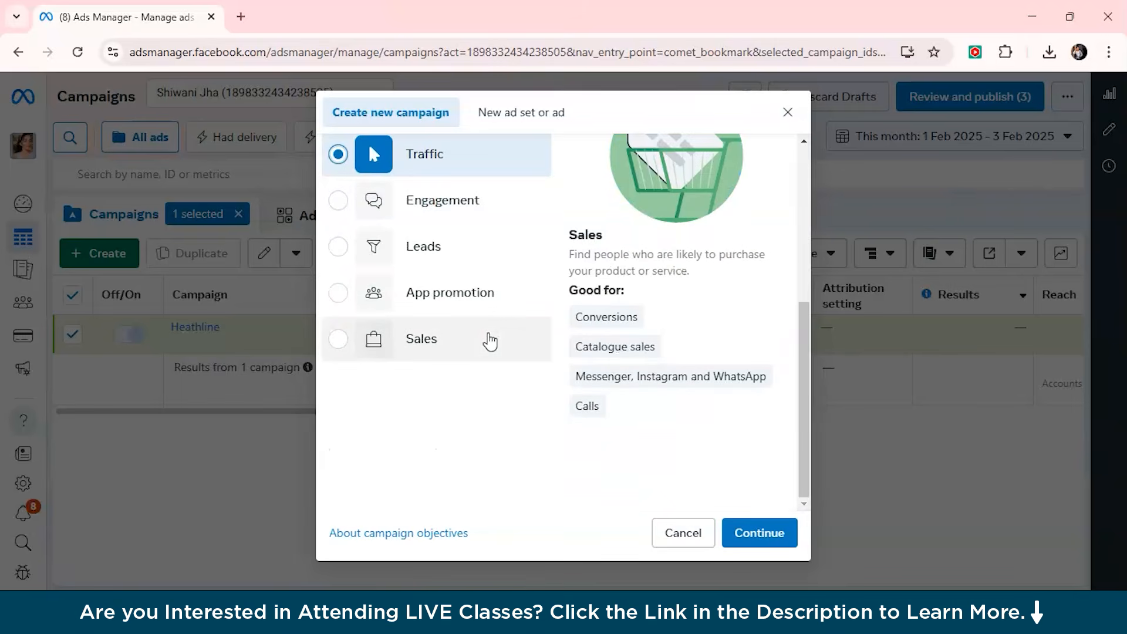
scroll(490, 340, "up", 1)
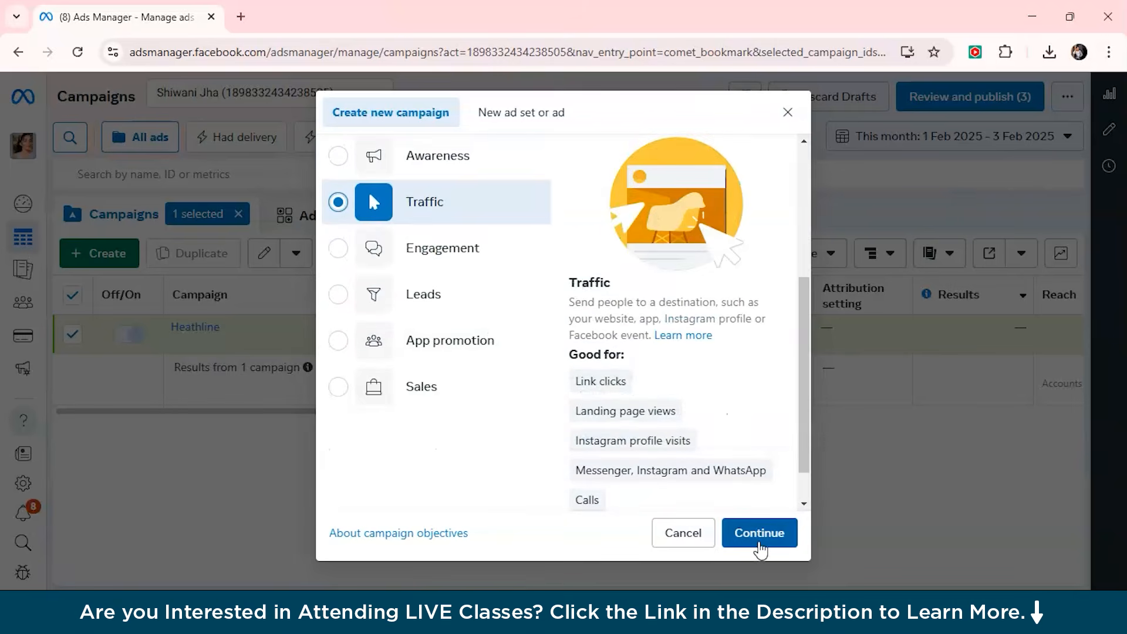
left_click(760, 544)
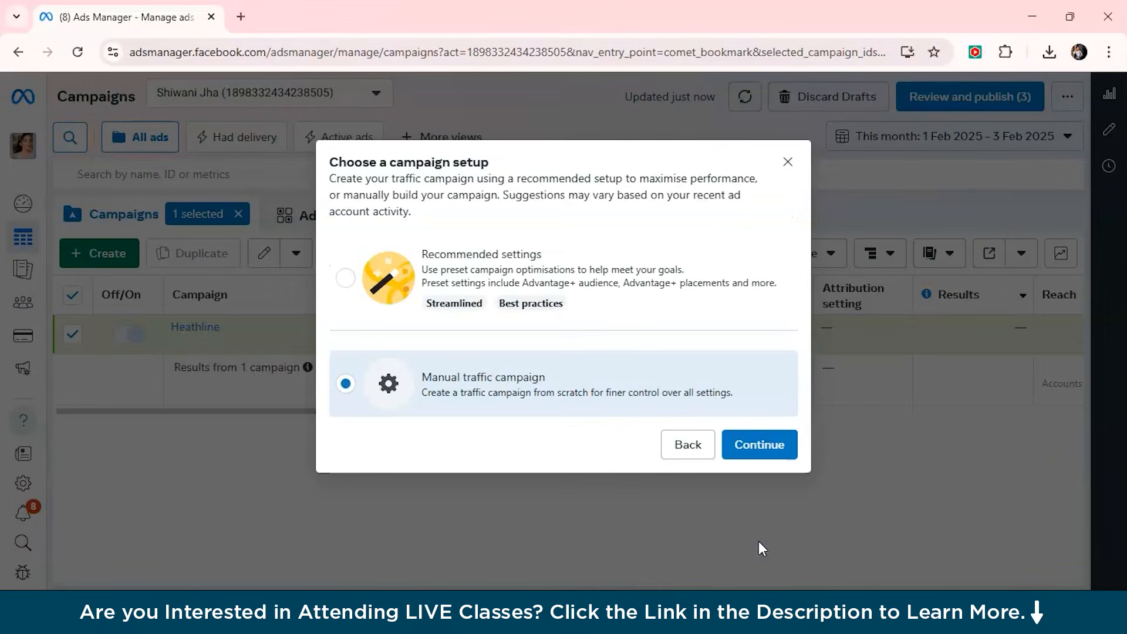
left_click(758, 446)
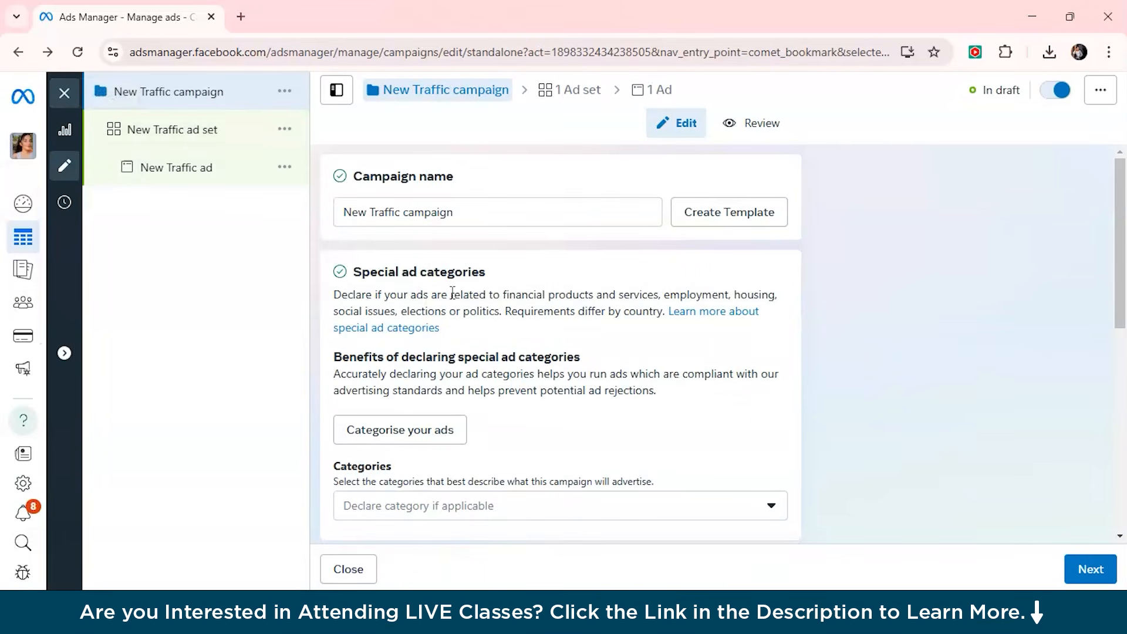
- Clear the default name of the new traffic campaign
left_click(452, 213)
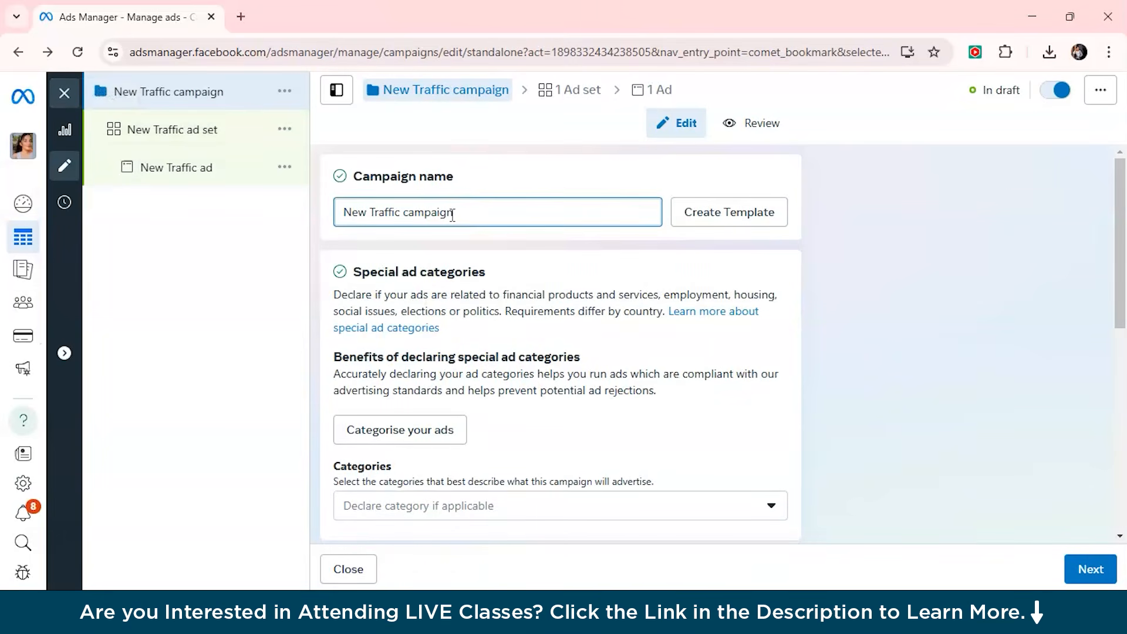
key("BackSpace")
key("BackSpace")
key("BackSpace")
key("BackSpace")
key("BackSpace")
key("BackSpace")
key("BackSpace")
key("BackSpace")
key("BackSpace")
key("BackSpace")
key("BackSpace")
key("BackSpace")
key("BackSpace")
key("BackSpace")
key("BackSpace")
key("BackSpace")
key("BackSpace")
key("BackSpace")
key("BackSpace")
key("BackSpace")
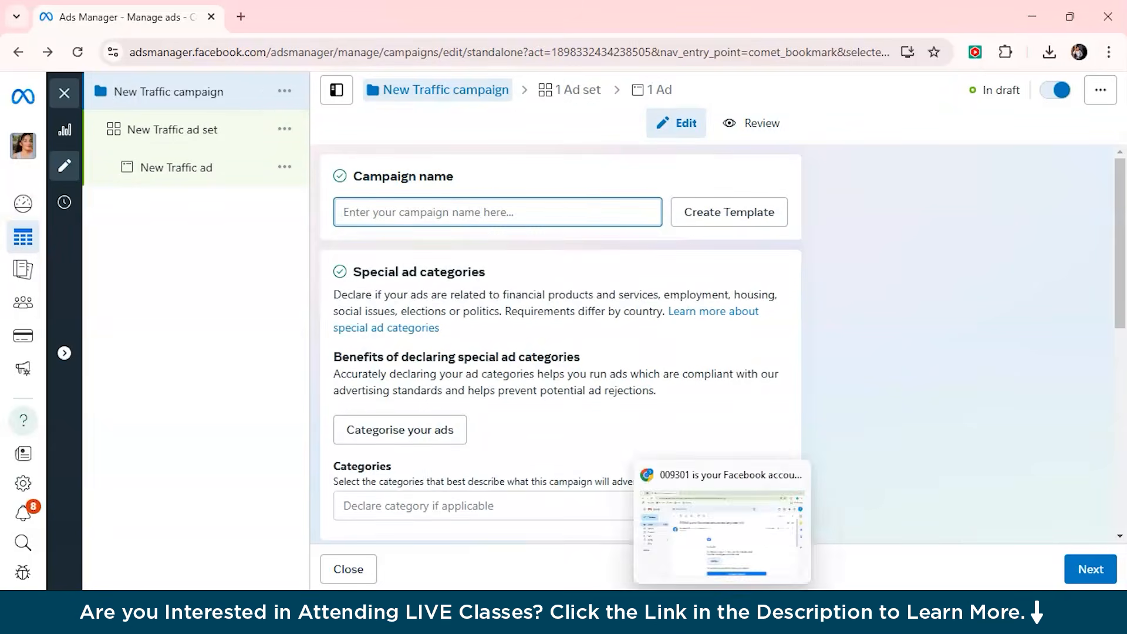
- Switch to the browser window with the Healthline website and look through its homepage content
left_click(655, 563)
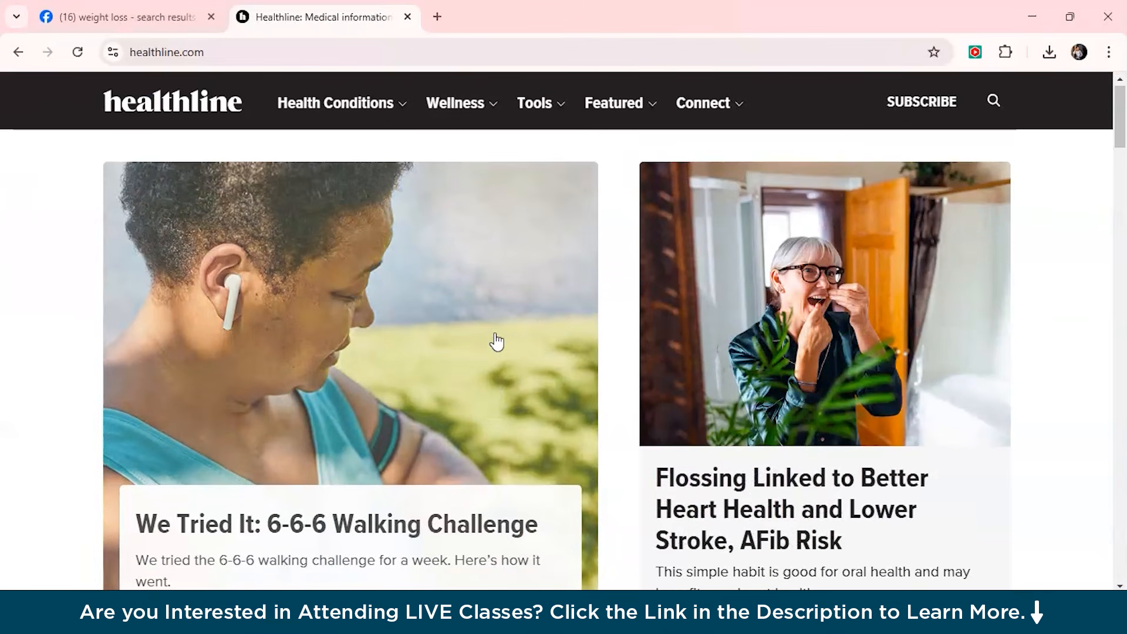
mouse_move(686, 616)
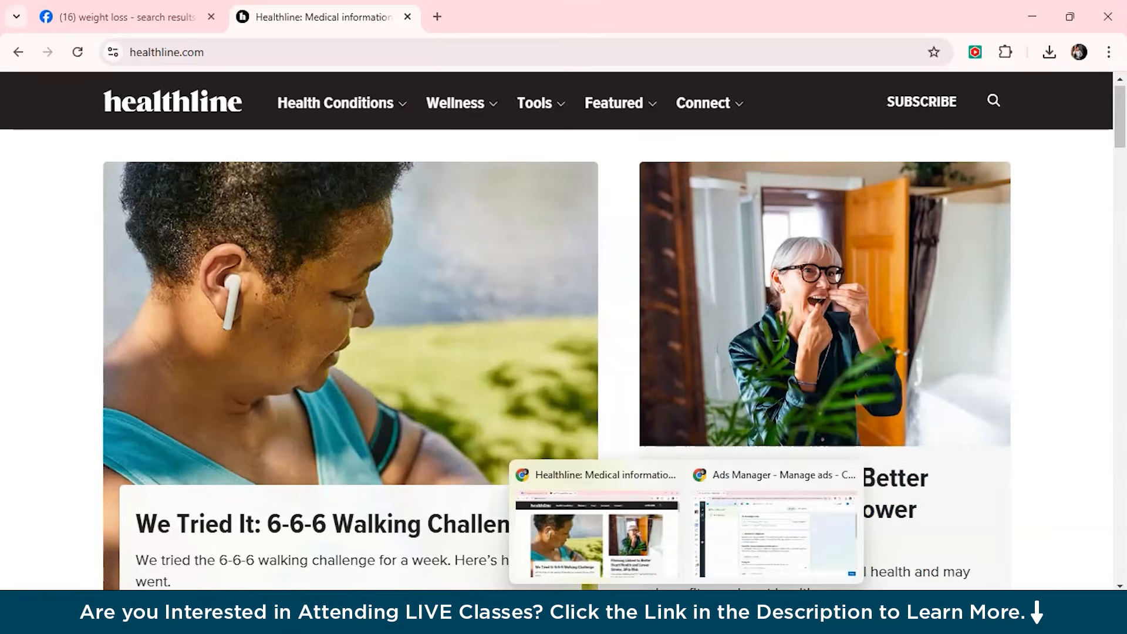
scroll(559, 345, "down", 8)
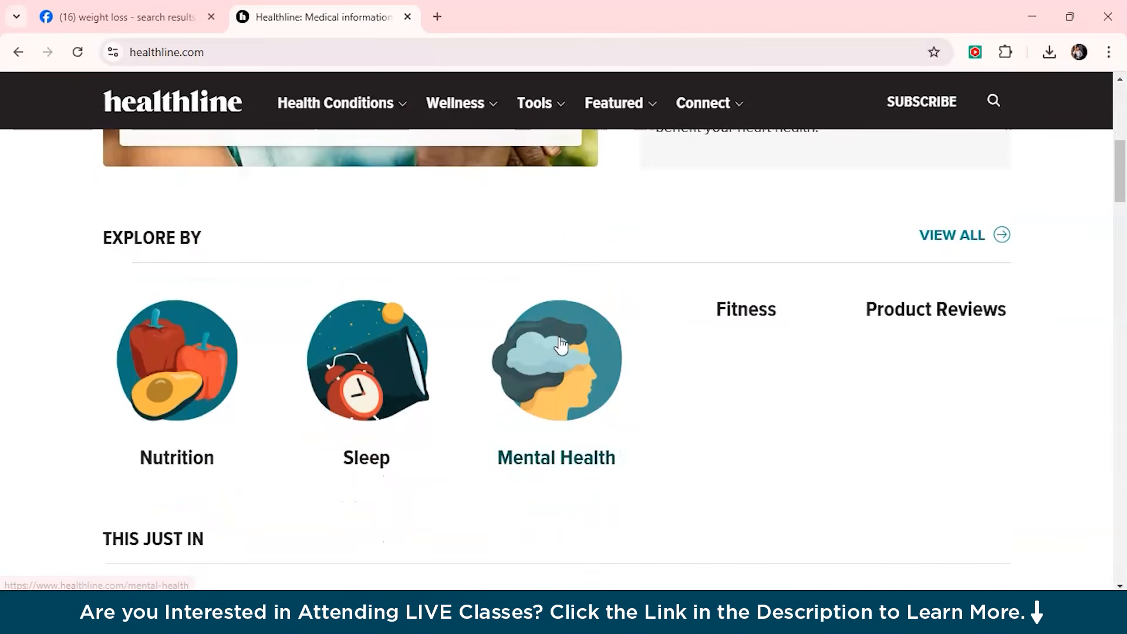
scroll(560, 345, "down", 3)
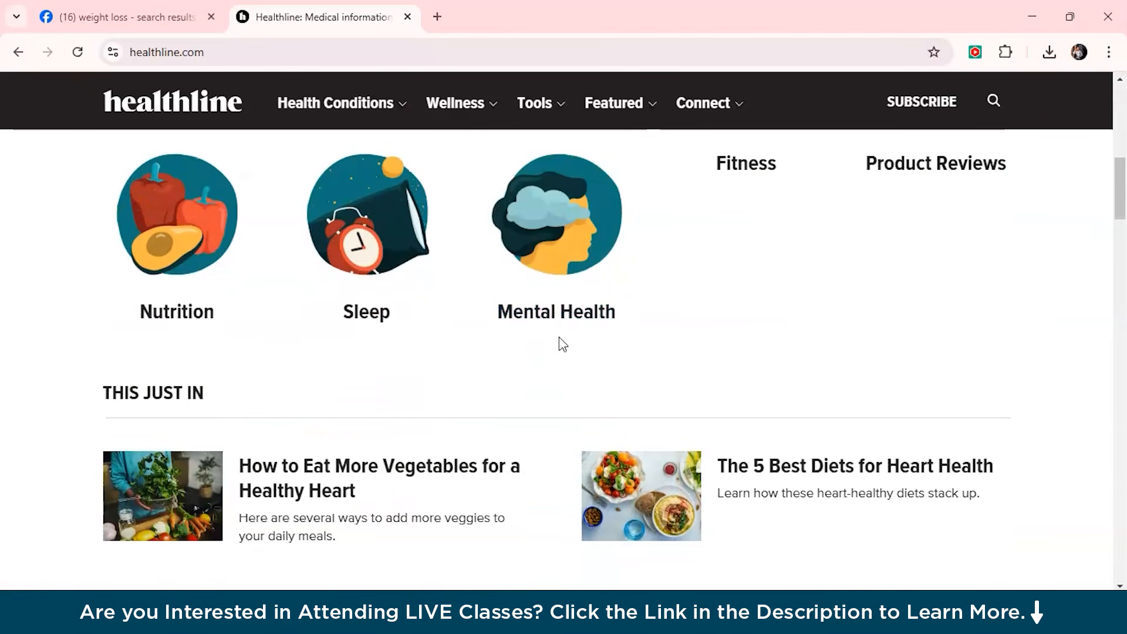
scroll(559, 342, "down", 6)
scroll(559, 344, "down", 3)
scroll(558, 345, "up", 3)
- Return to Ads Manager and name the campaign "Healthline blog"
left_click(755, 547)
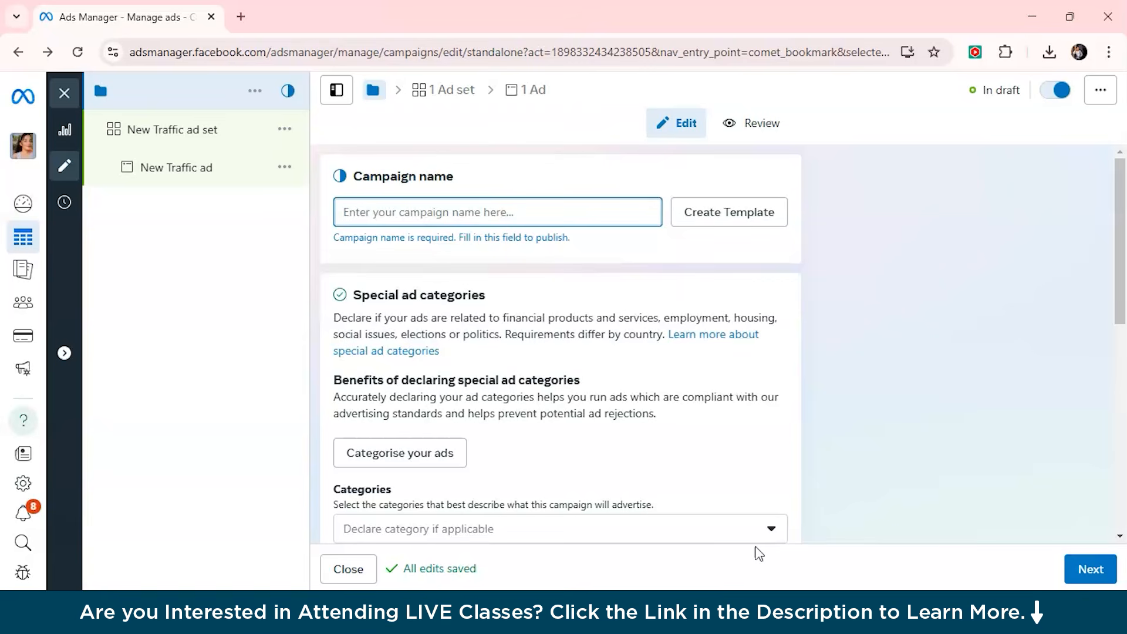
type("Health")
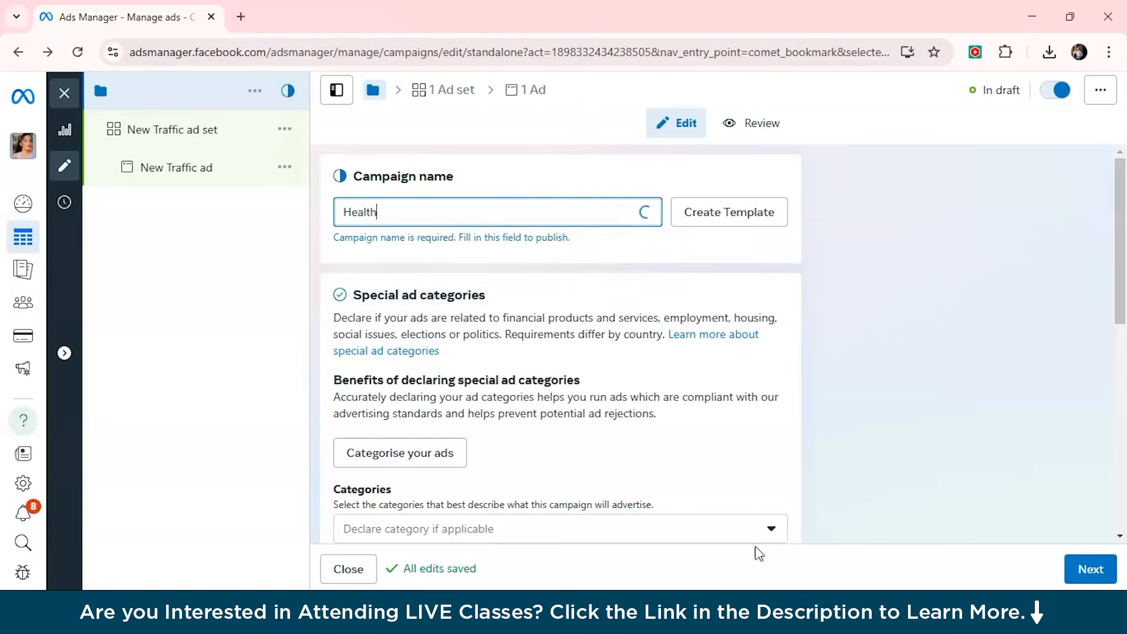
type("line blog")
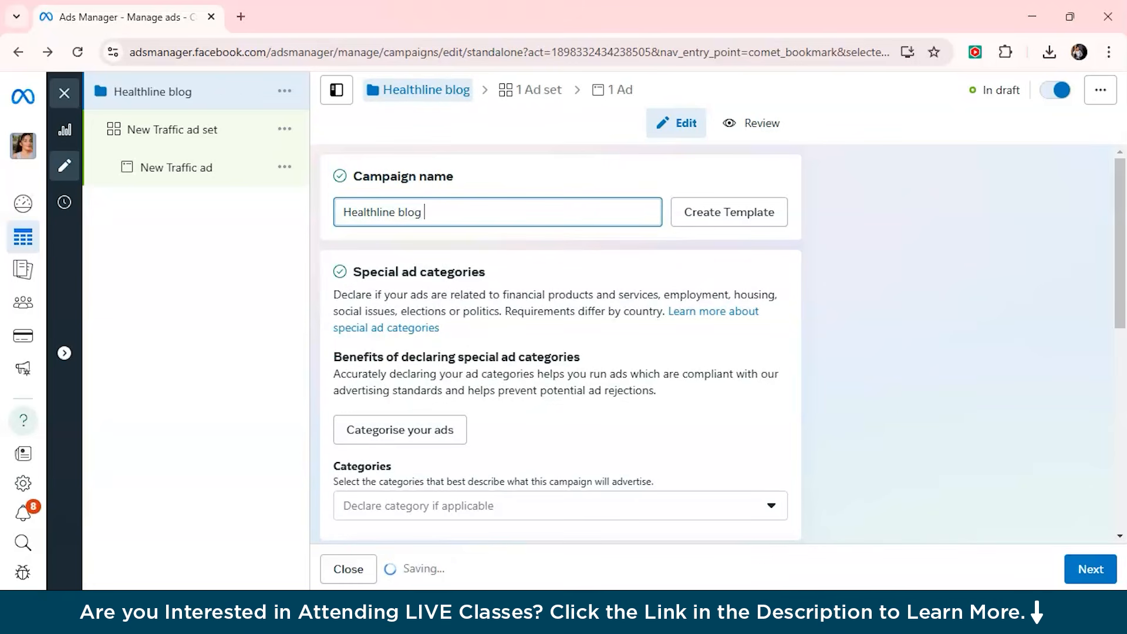
- Examine the special ad category options and the ad categorisation questionnaire without declaring any category
scroll(913, 491, "down", 2)
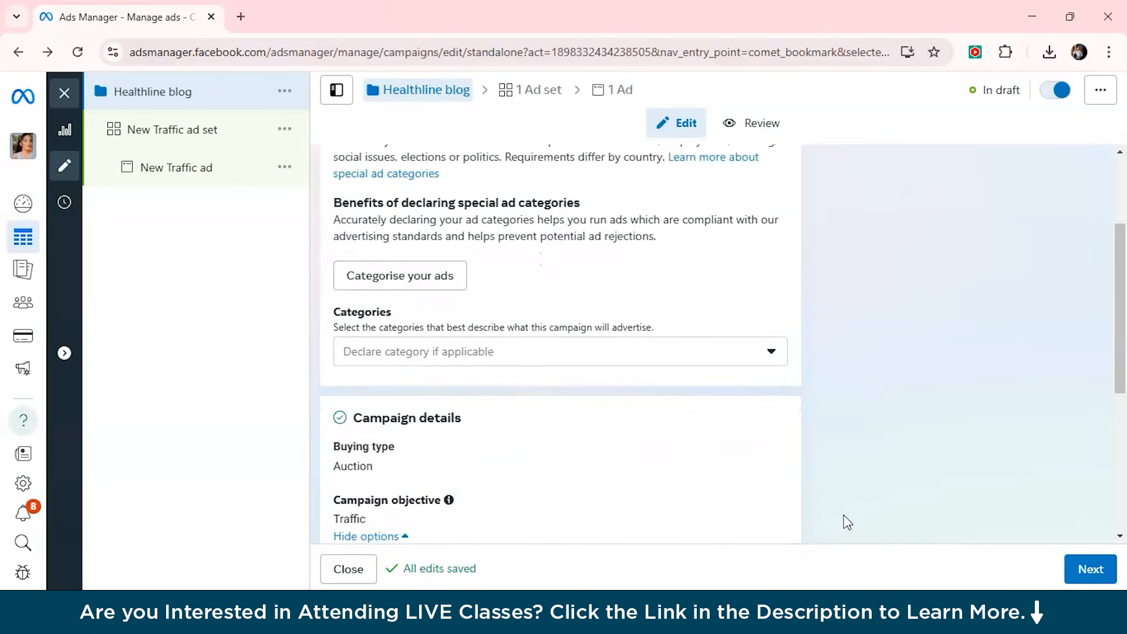
left_click(617, 354)
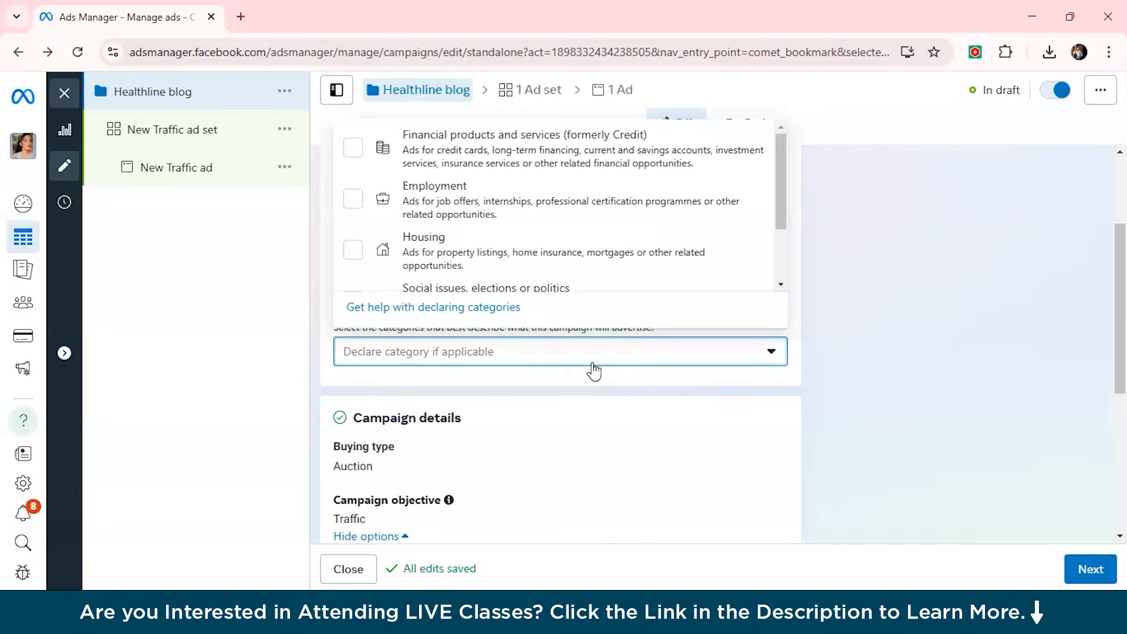
left_click(592, 363)
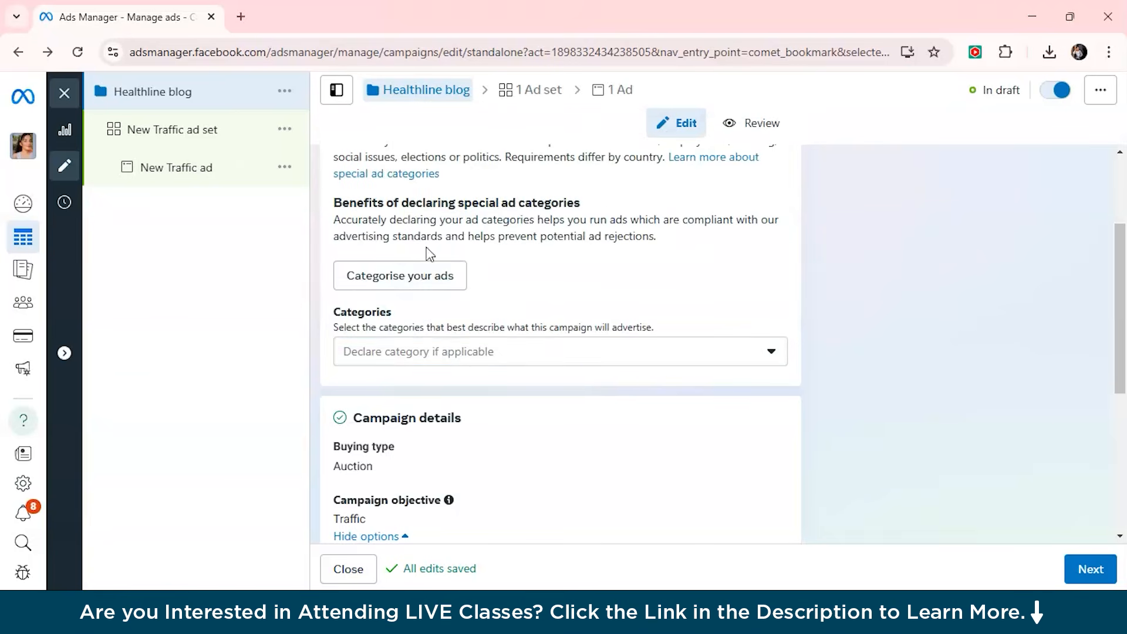
left_click(399, 271)
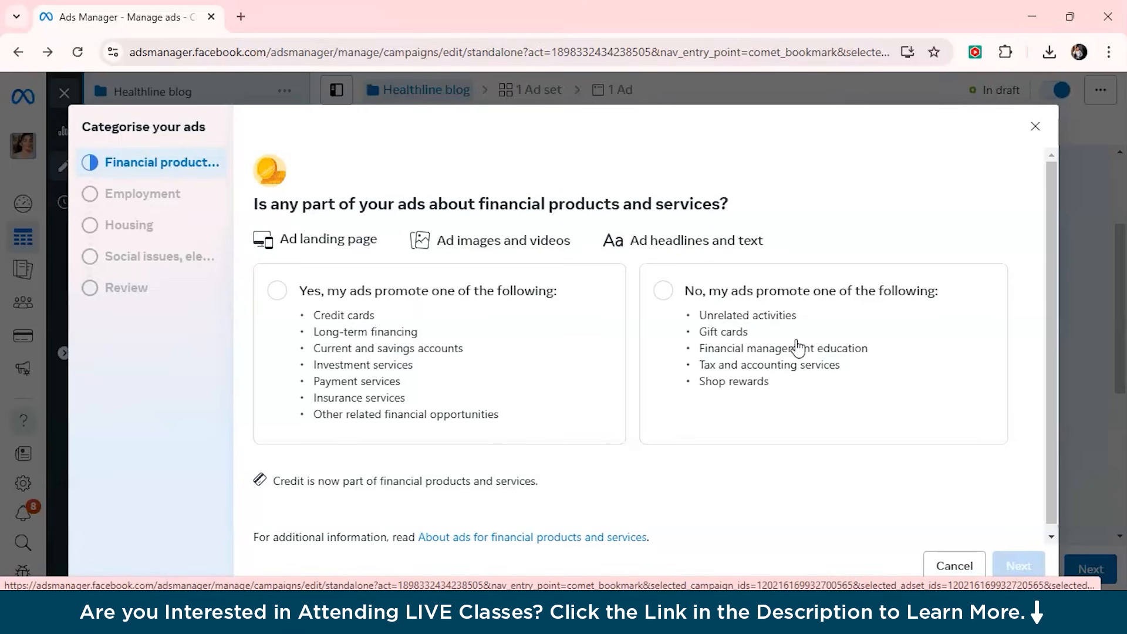
left_click(955, 565)
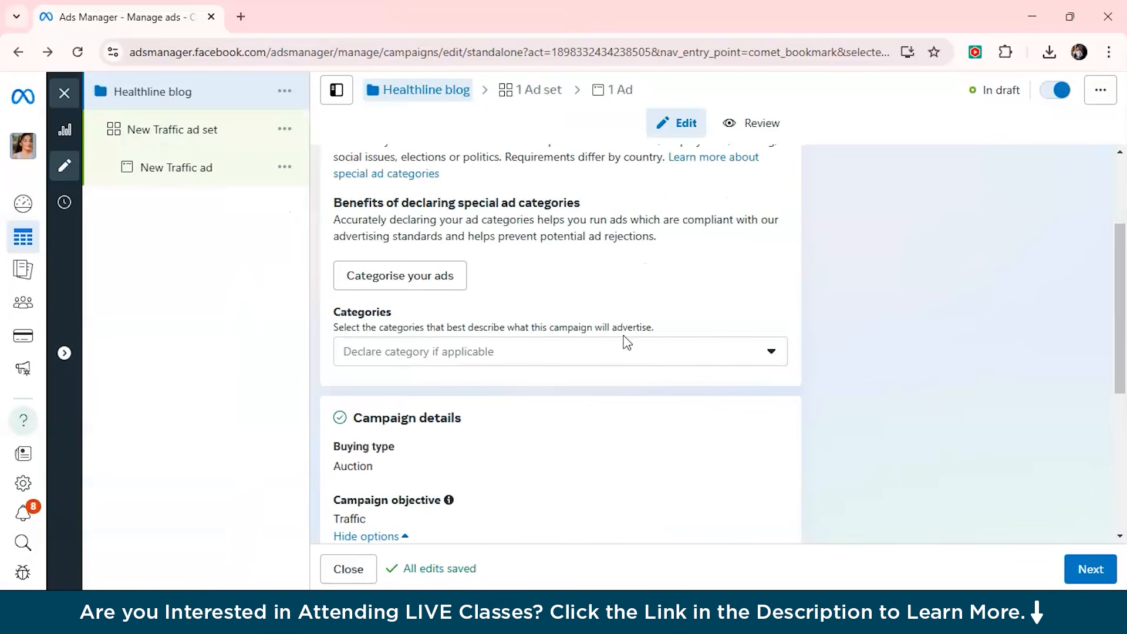
left_click(585, 352)
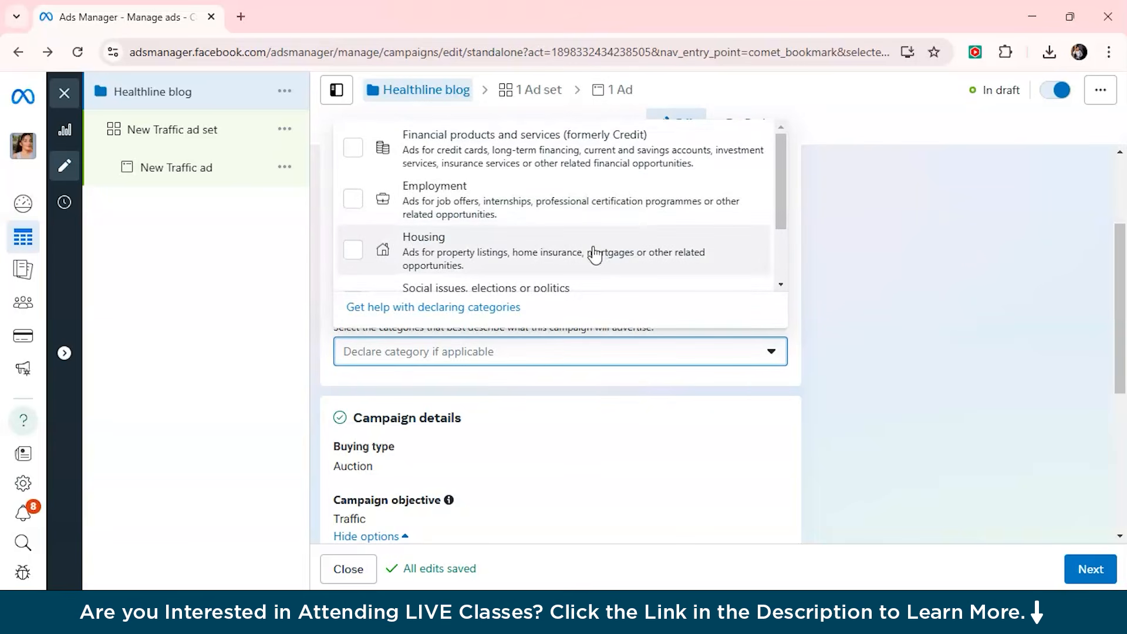
scroll(596, 252, "down", 2)
left_click(757, 397)
- Continue to the ad set settings, leaving Advantage campaign budget and A/B test off
scroll(760, 399, "down", 3)
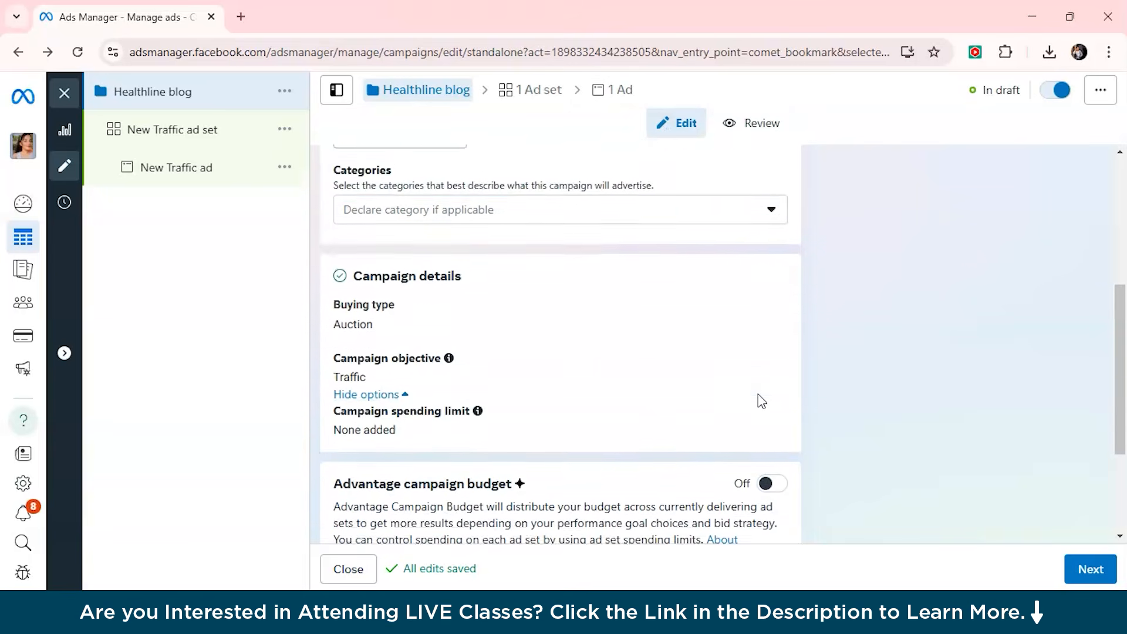
scroll(456, 288, "down", 2)
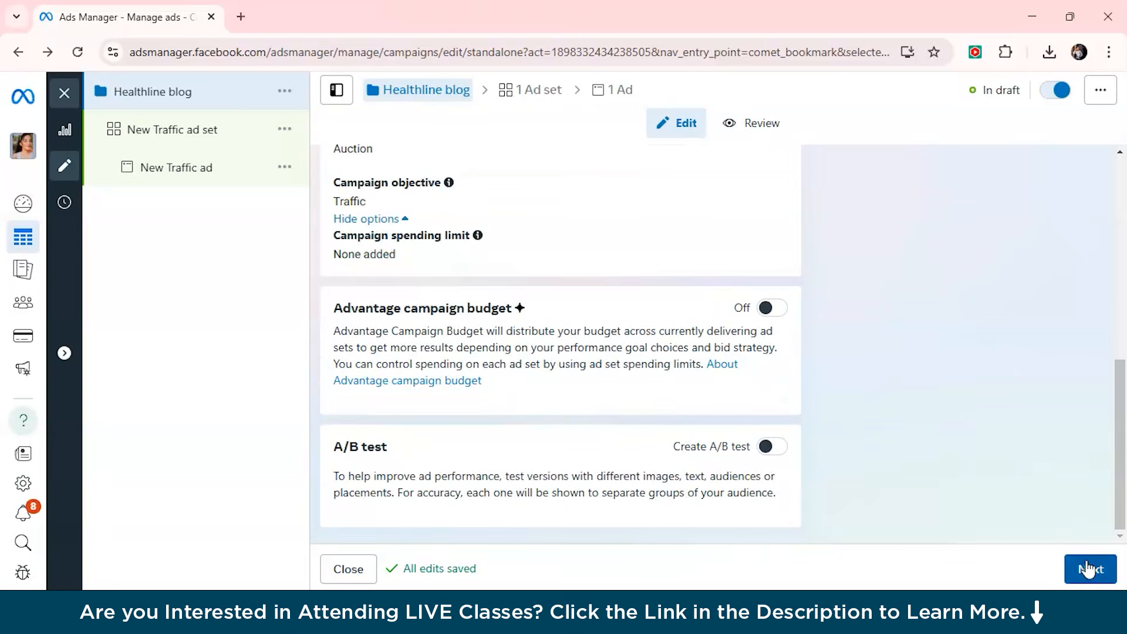
left_click(1087, 571)
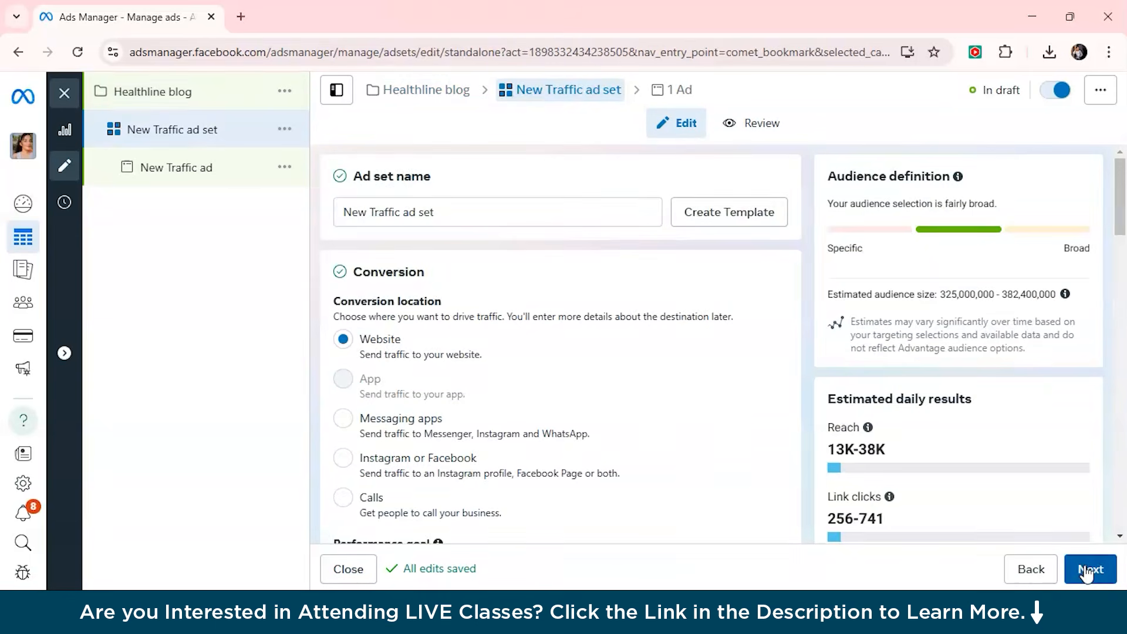
- Rename the ad set as "HealthLine new Traffic ad"
left_click(359, 212)
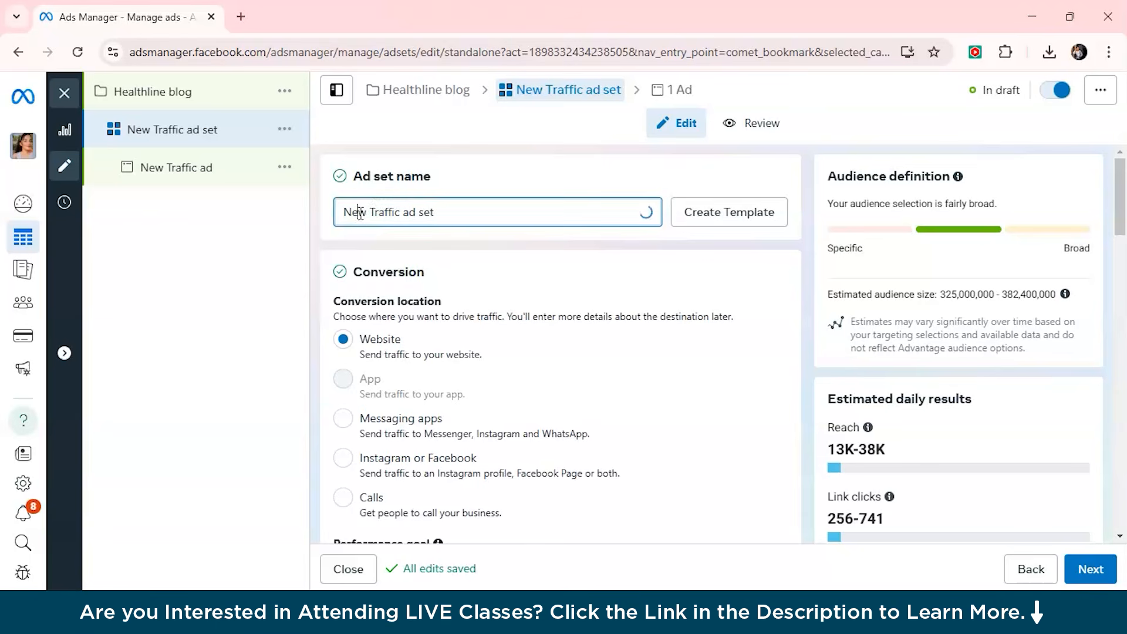
key("BackSpace")
key("BackSpace")
key("BackSpace")
key("BackSpace")
type("H")
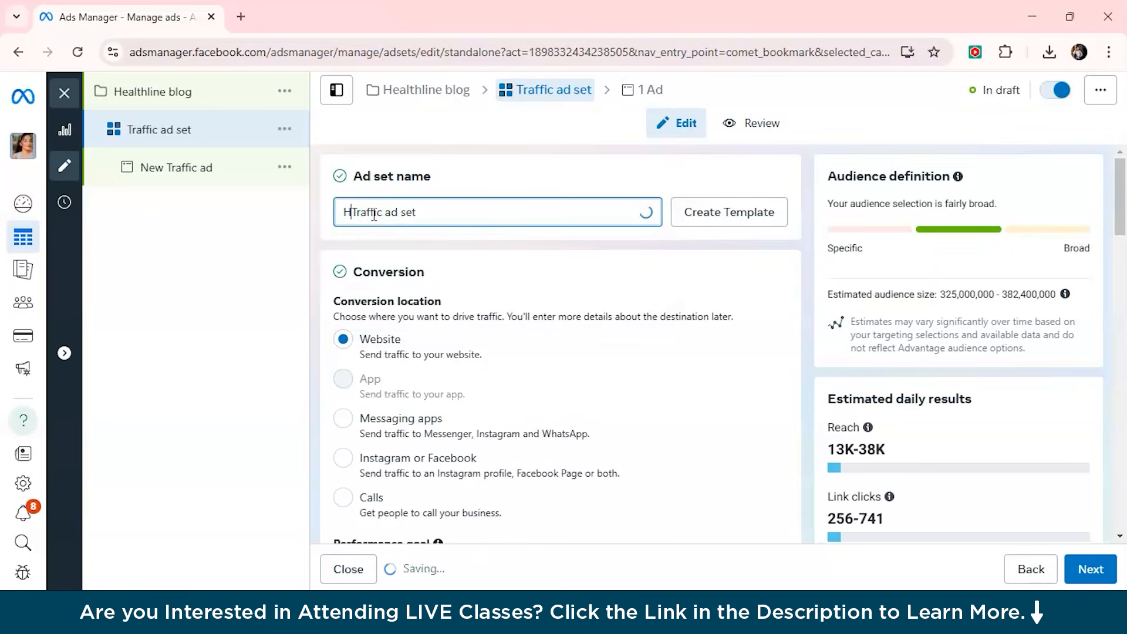
type("ealthLine ")
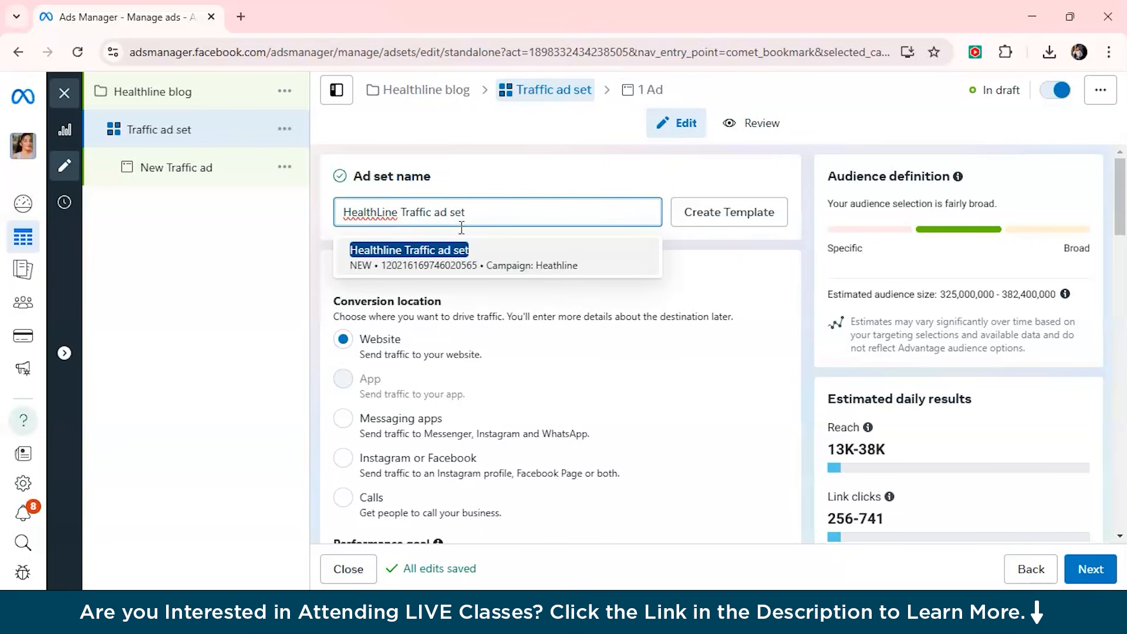
type("new")
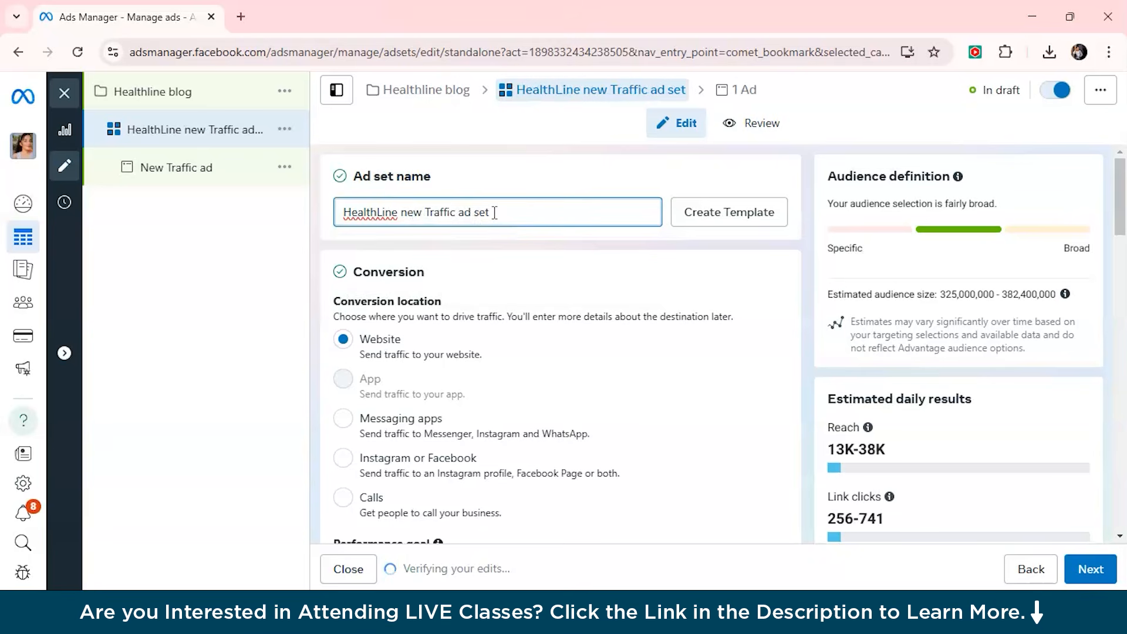
key("BackSpace")
key("BackSpace")
key("BackSpace")
key("BackSpace")
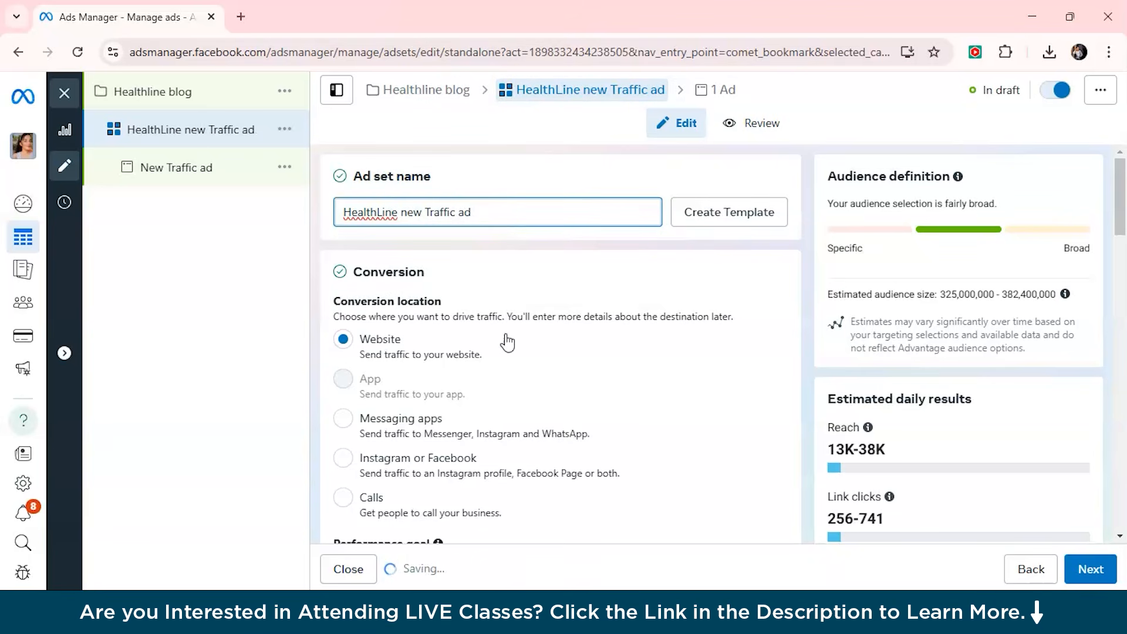
- Review the ad set's conversion location, performance goal and cost per result goal, and reveal the additional charging and delivery options
scroll(506, 340, "down", 1)
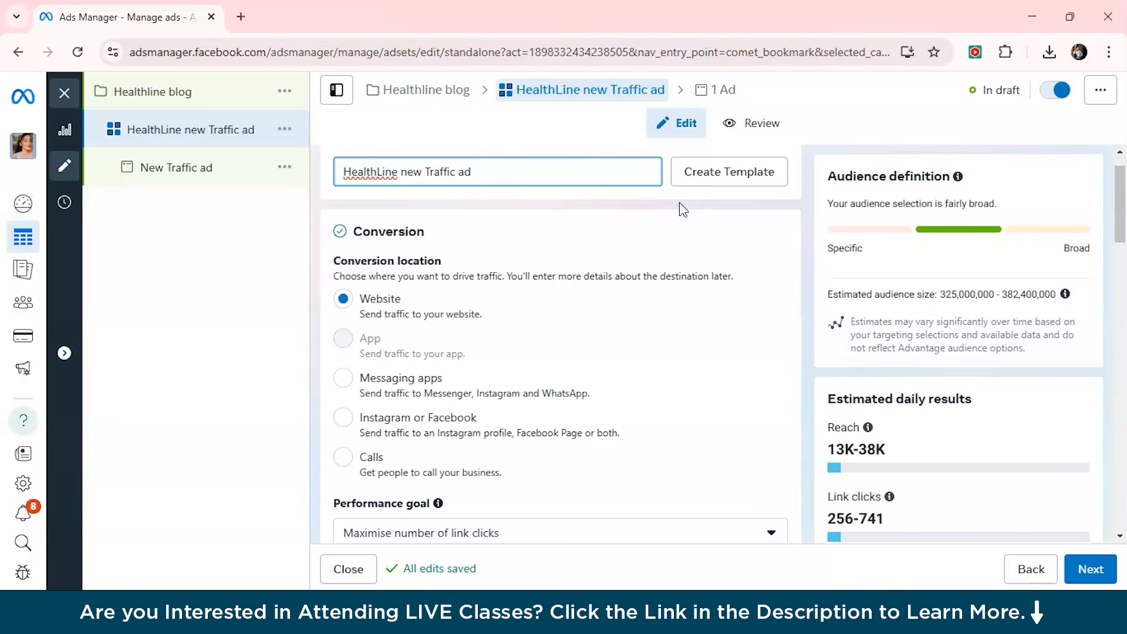
scroll(680, 209, "down", 2)
scroll(681, 205, "down", 2)
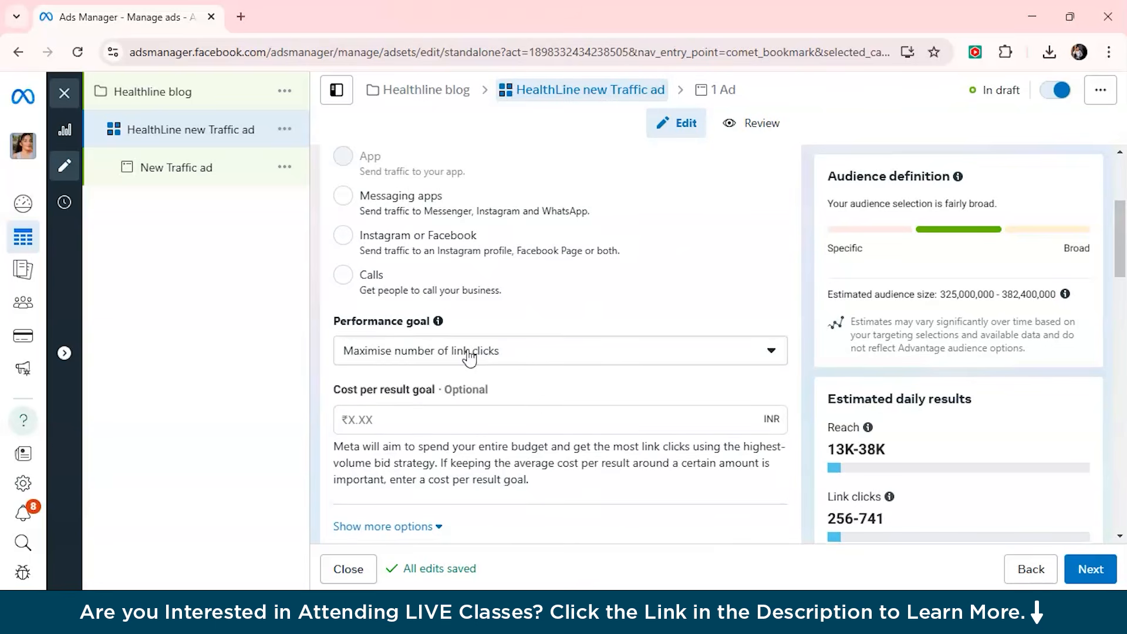
scroll(469, 355, "down", 2)
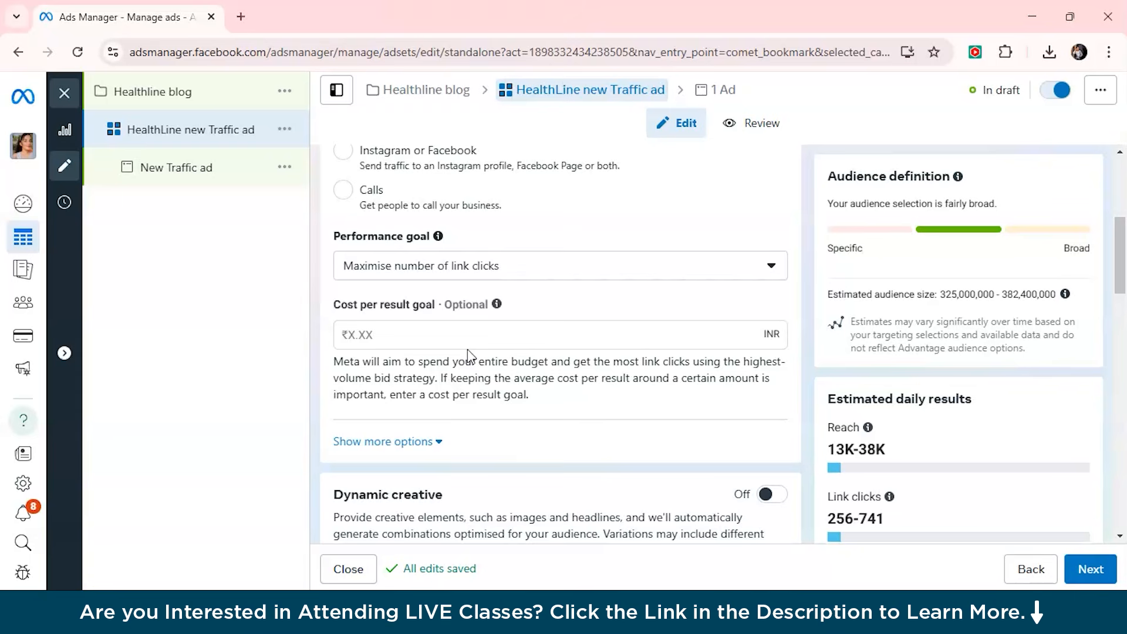
scroll(469, 356, "down", 3)
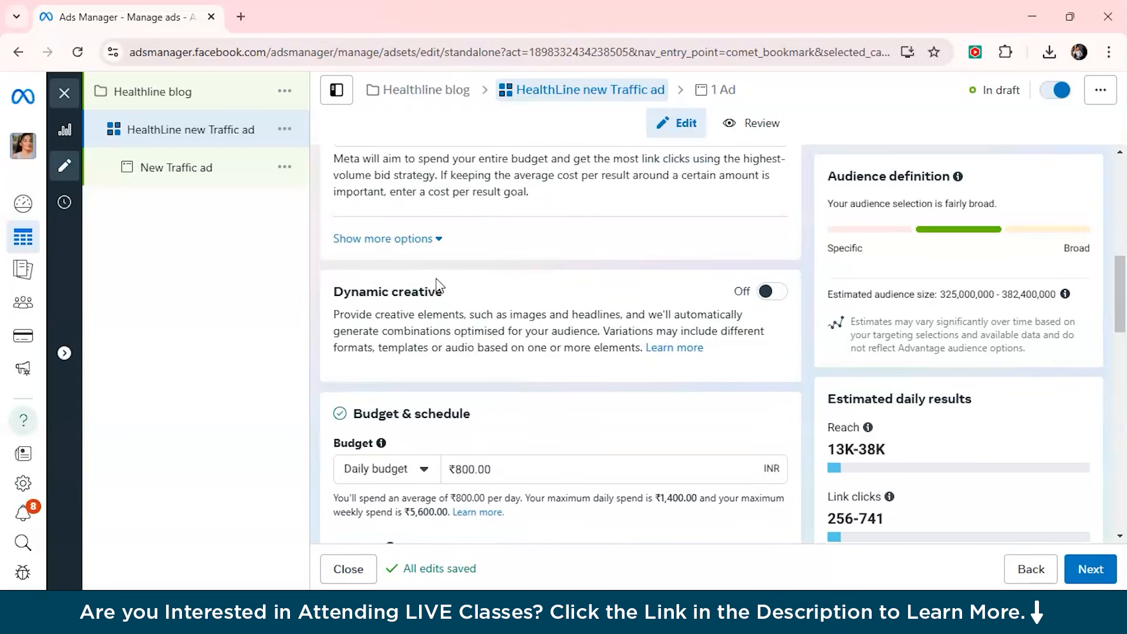
left_click(414, 242)
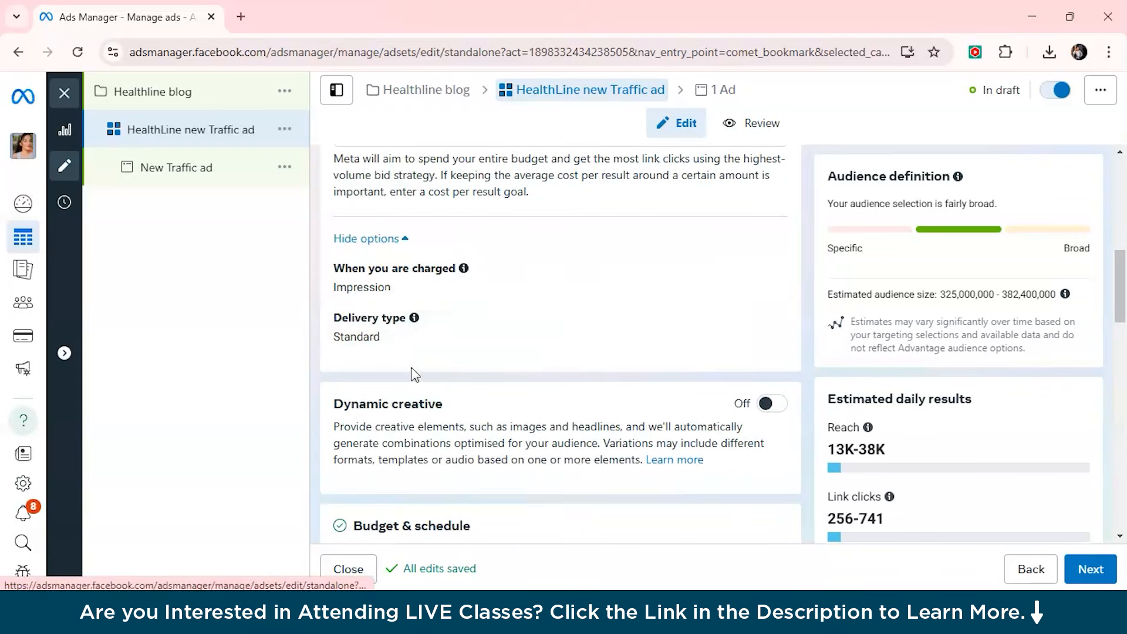
- Set the ad set's daily budget to ₹400.00, leaving dynamic creative off
scroll(411, 298, "down", 2)
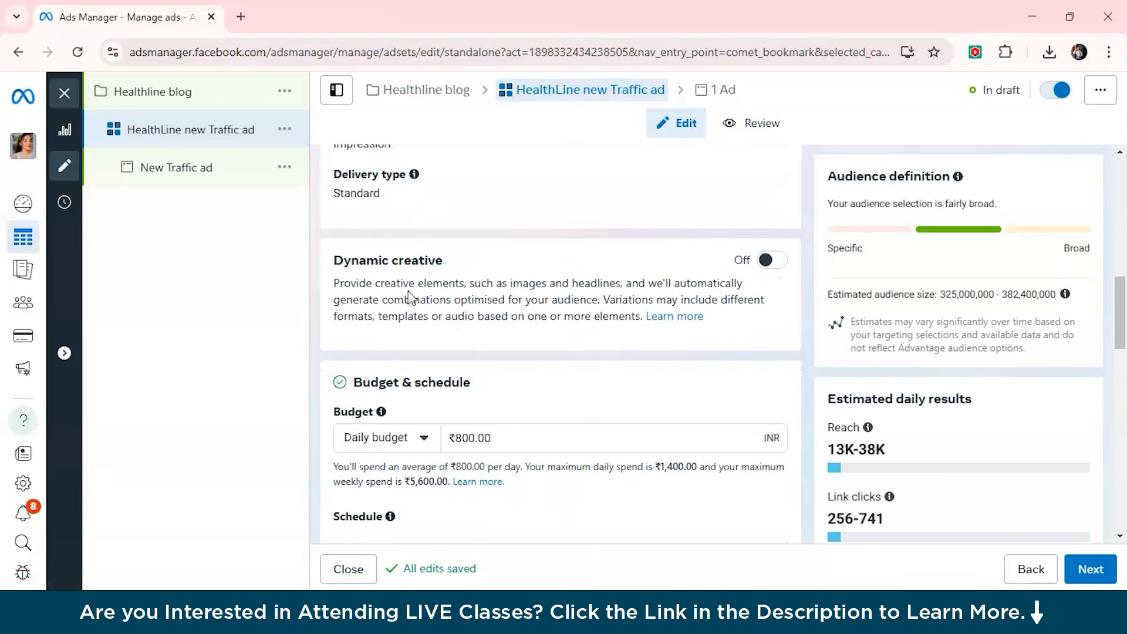
scroll(433, 399, "down", 1)
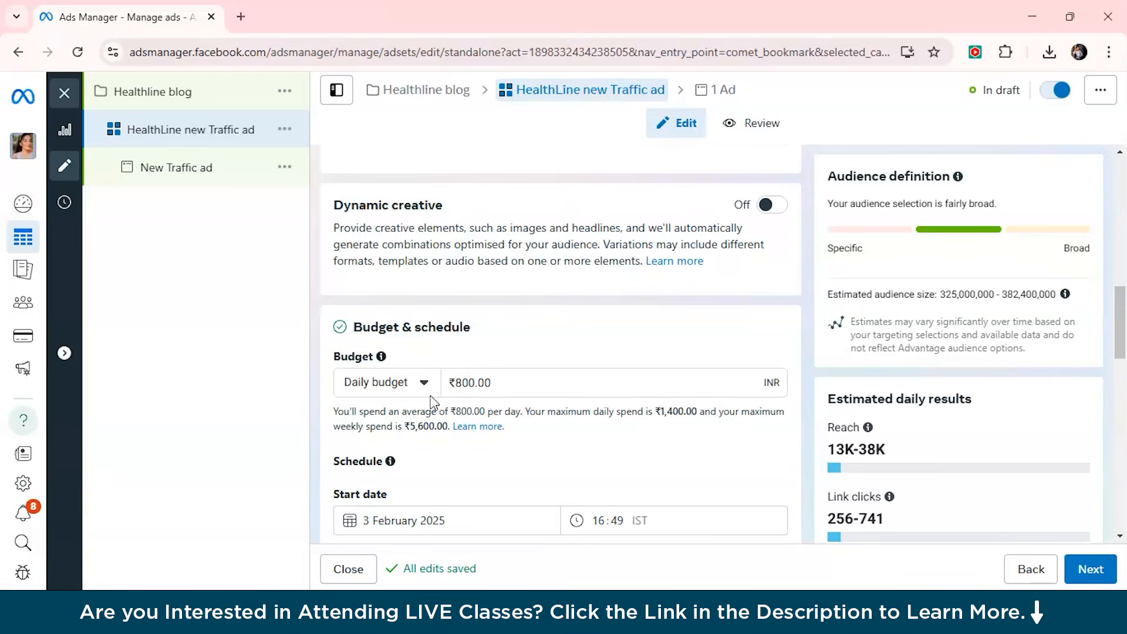
scroll(433, 405, "down", 1)
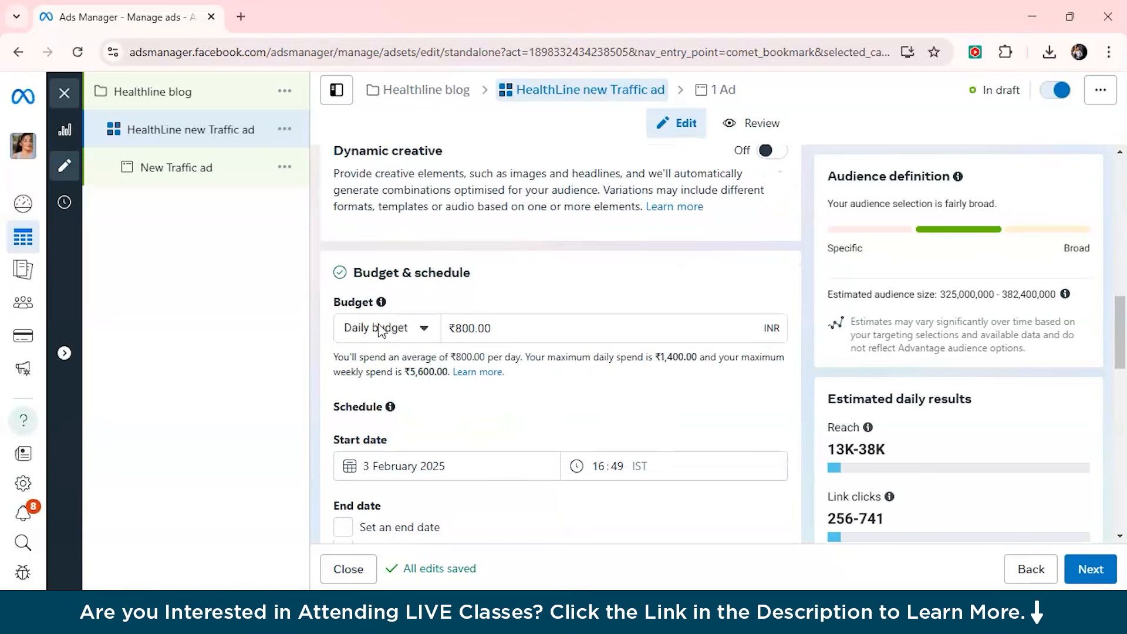
left_click(388, 338)
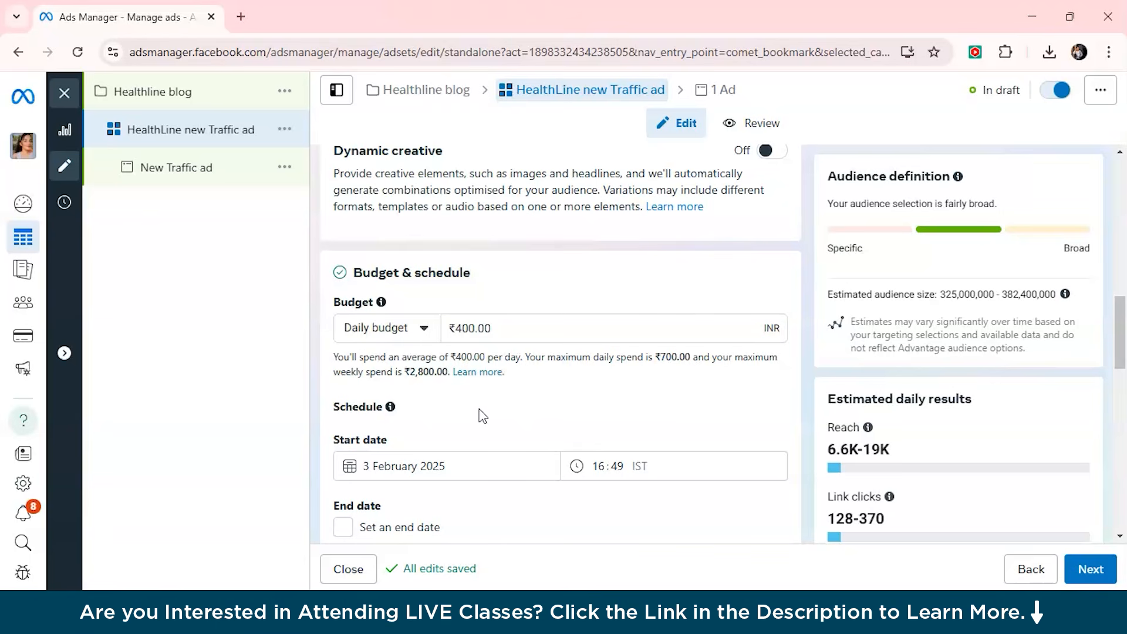
- Examine the start and end dates, budget scheduling, ad scheduling and audience controls of the ad set
scroll(479, 415, "down", 2)
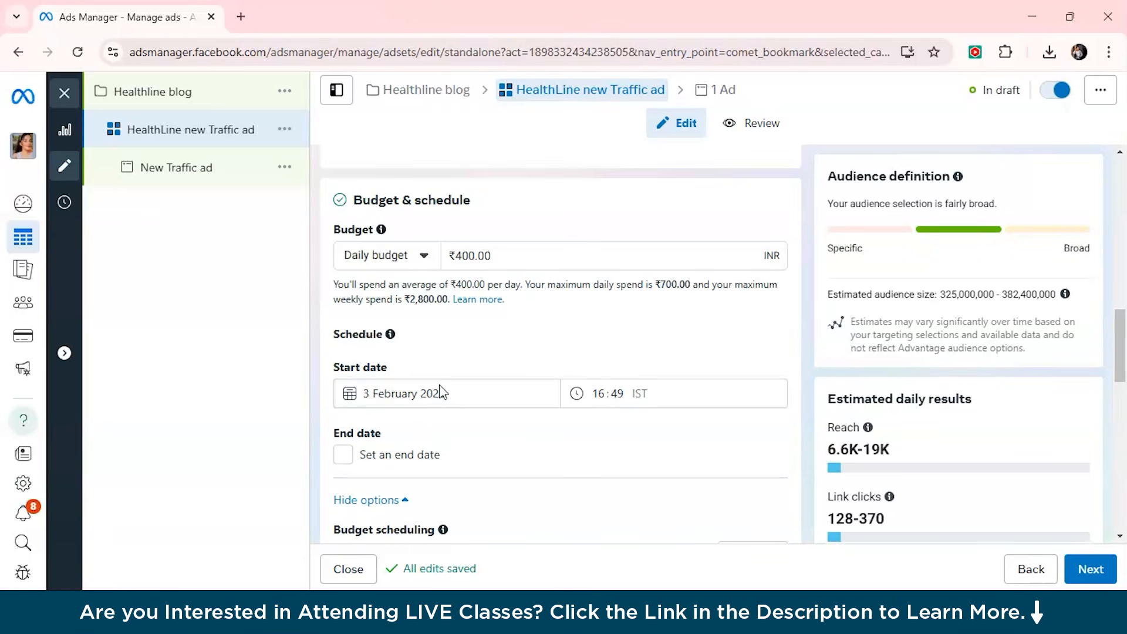
scroll(440, 392, "down", 4)
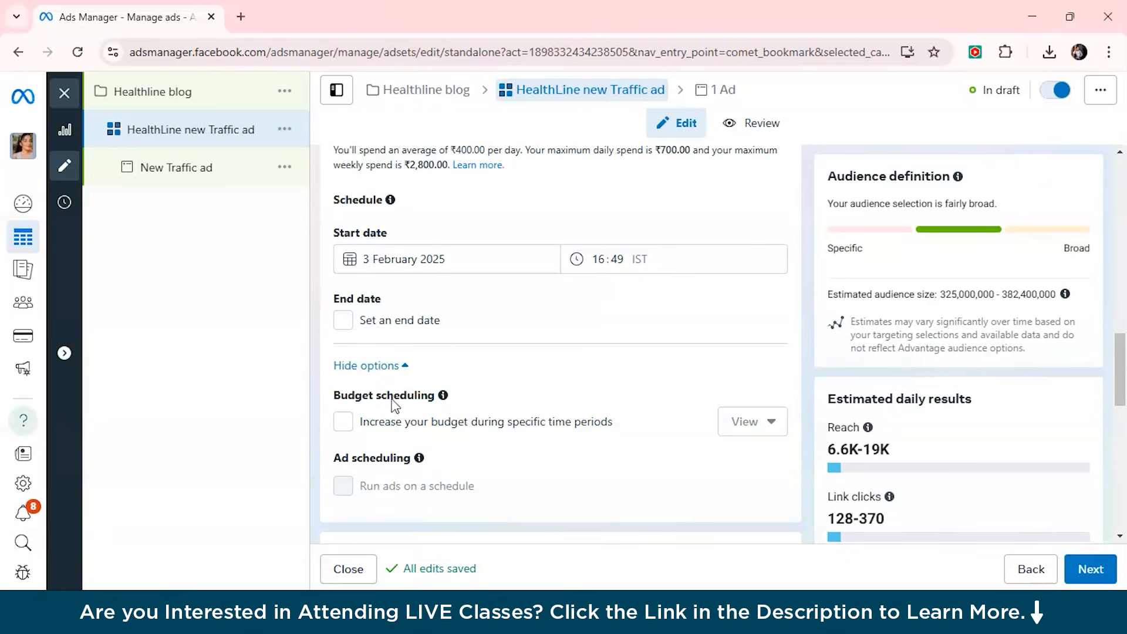
scroll(392, 406, "down", 4)
scroll(393, 406, "up", 8)
scroll(393, 406, "down", 4)
scroll(396, 412, "down", 6)
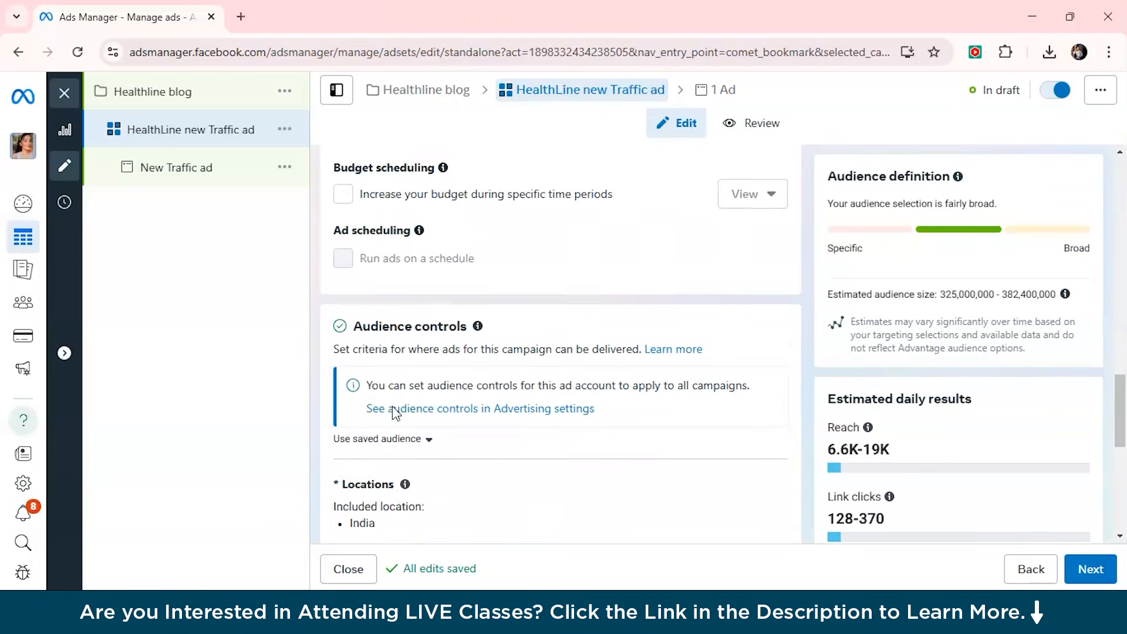
scroll(392, 411, "down", 2)
scroll(399, 376, "up", 3)
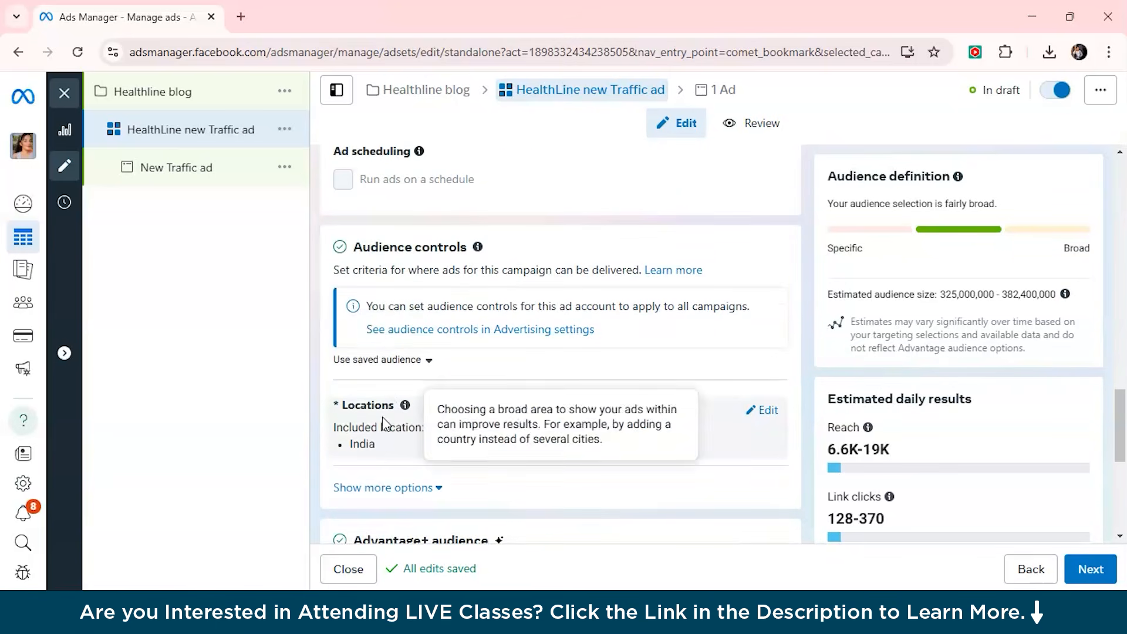
- Edit the audience locations to target the city of Bangalore, Karnataka, instead of all of India
scroll(378, 435, "down", 1)
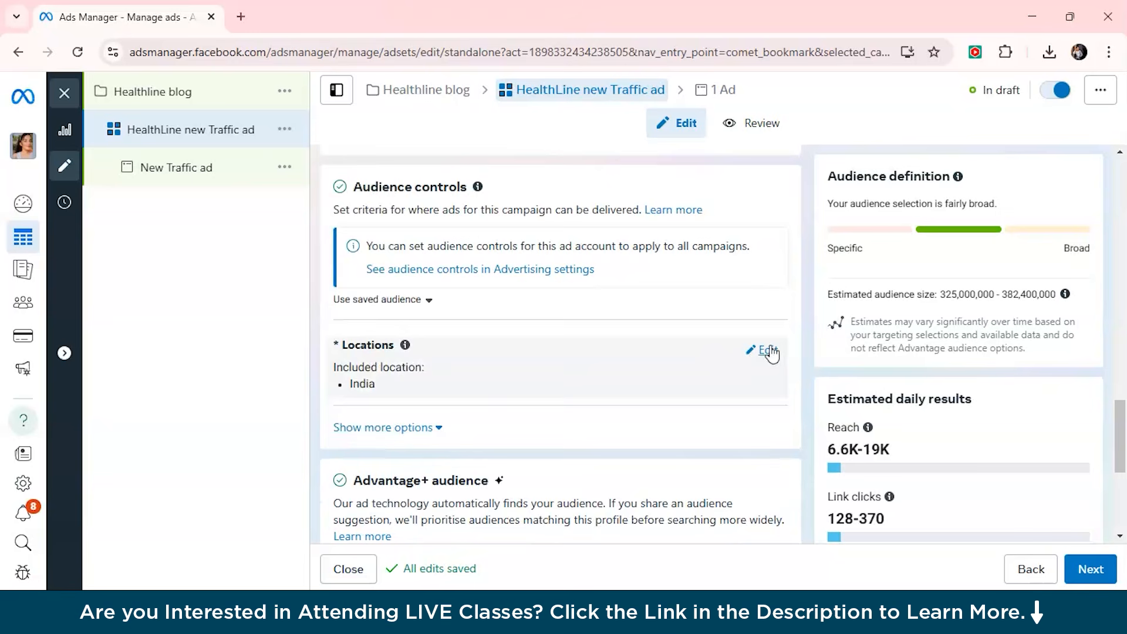
left_click(770, 351)
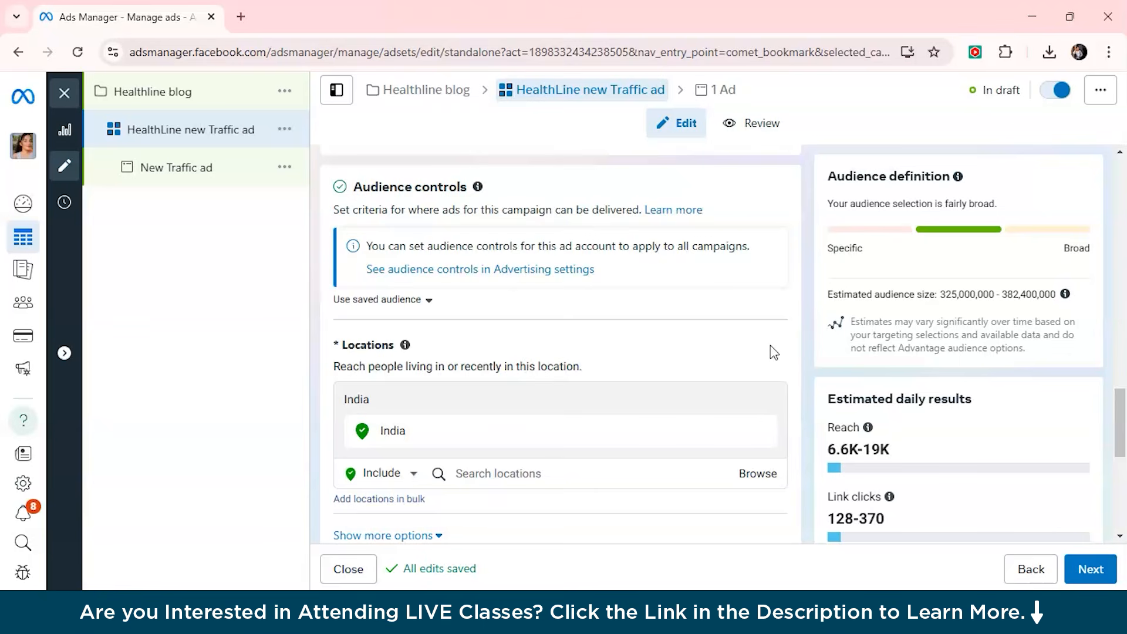
scroll(773, 352, "down", 2)
left_click(502, 367)
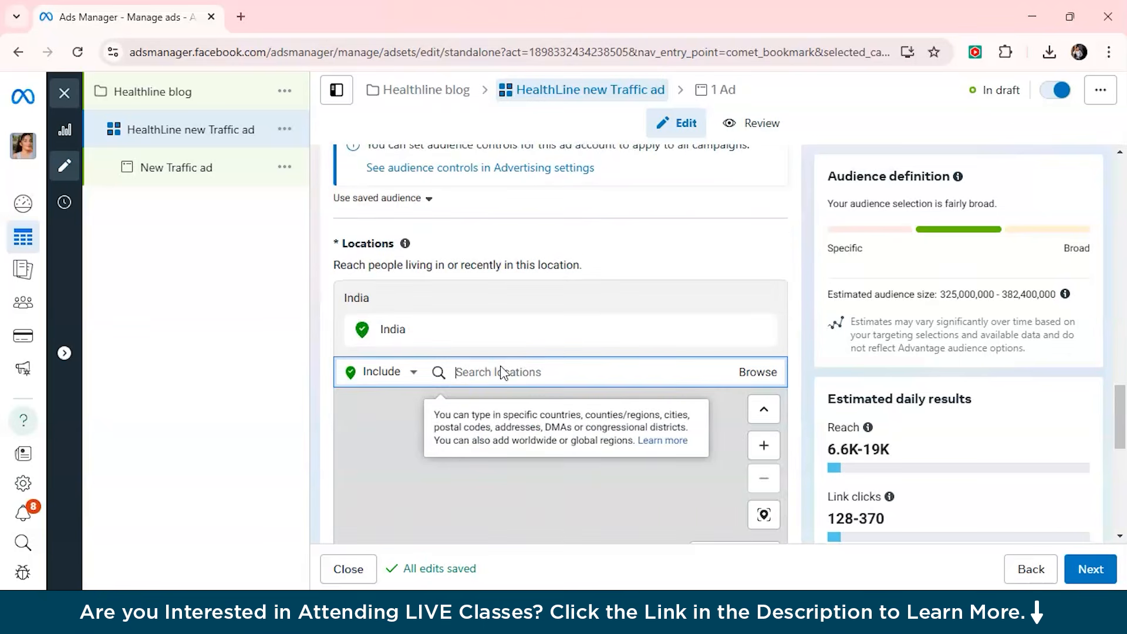
type("Benga")
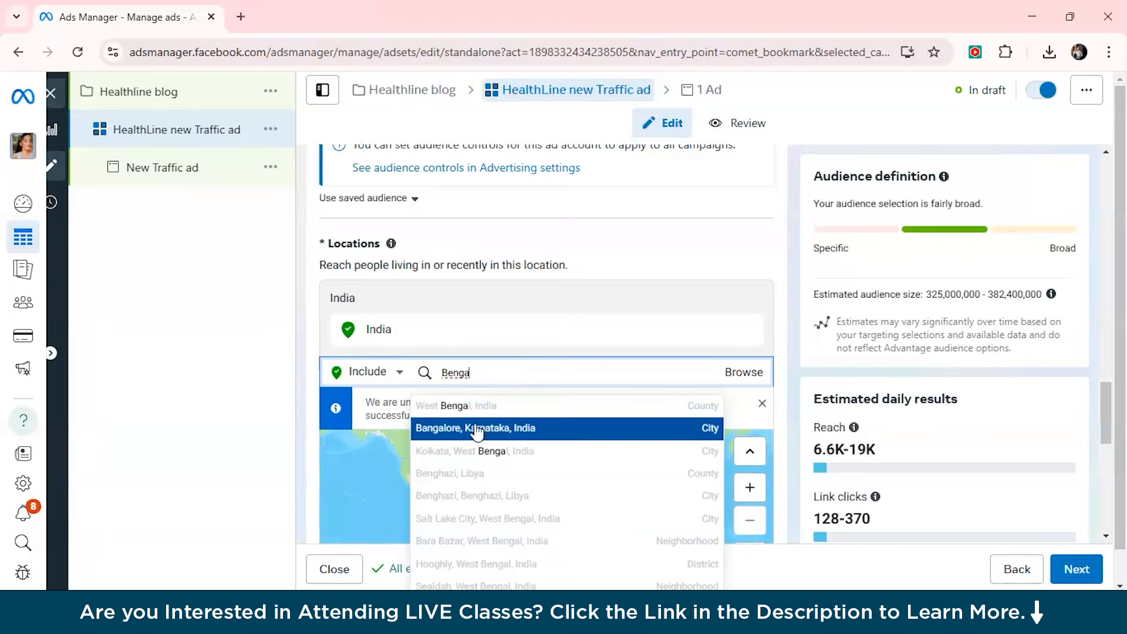
left_click(477, 433)
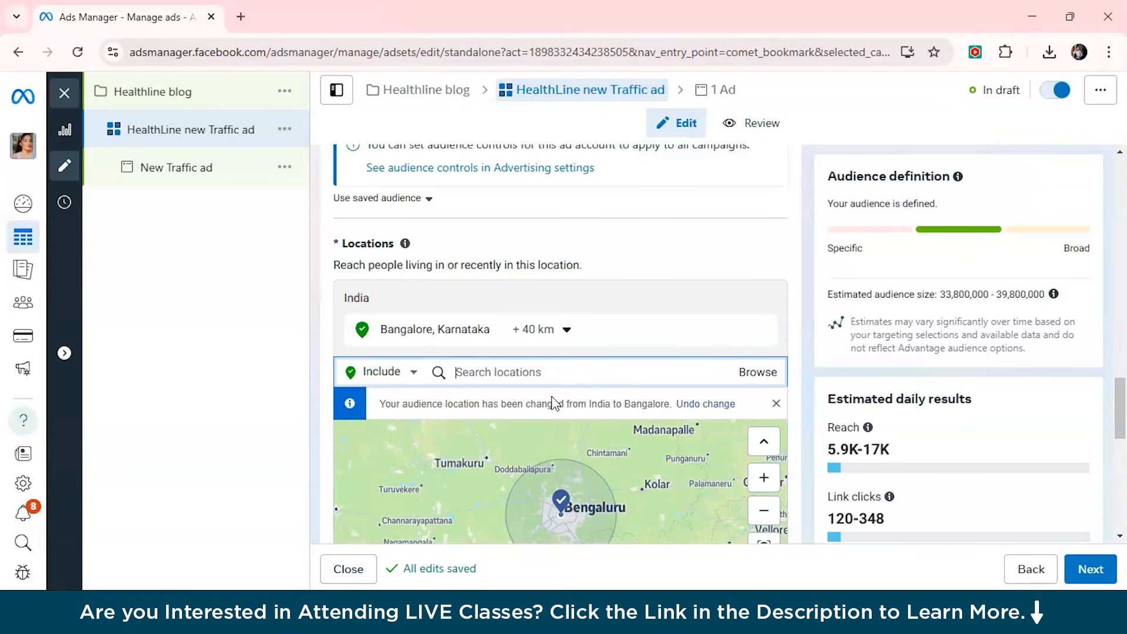
- Reveal the additional audience controls and look through the minimum age choices, keeping the minimum age at 18
scroll(554, 404, "down", 8)
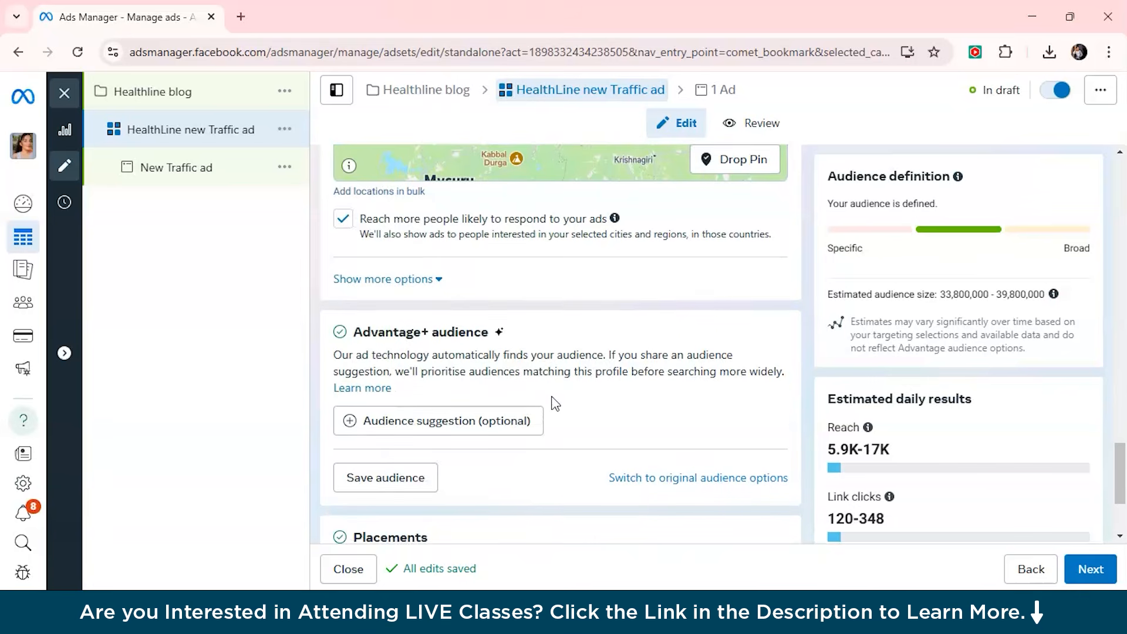
scroll(554, 404, "down", 1)
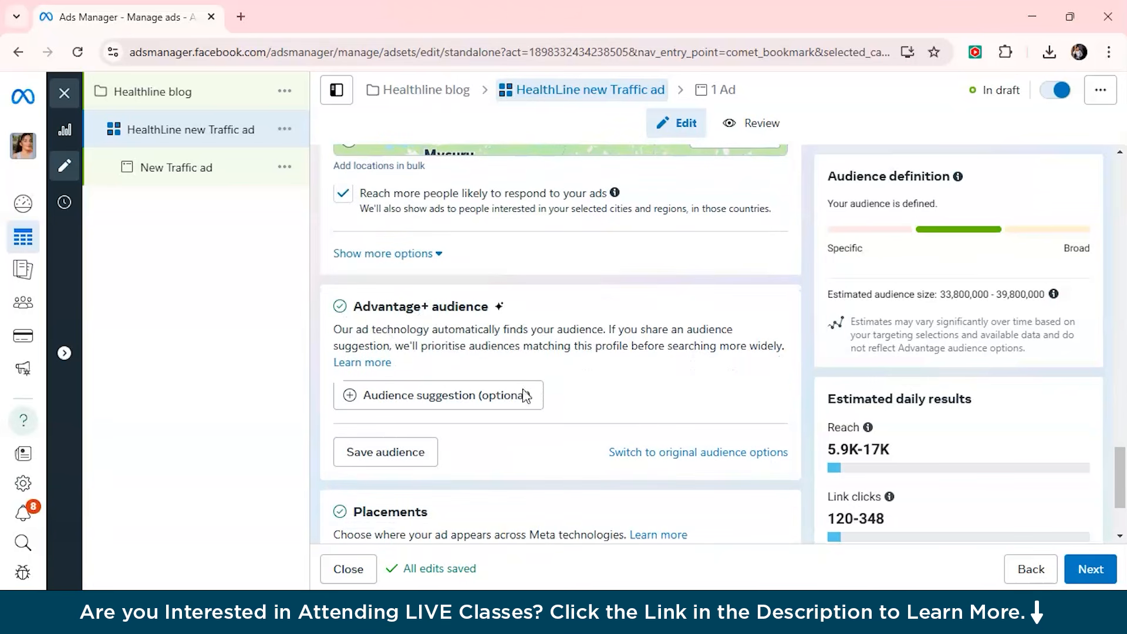
scroll(523, 395, "down", 2)
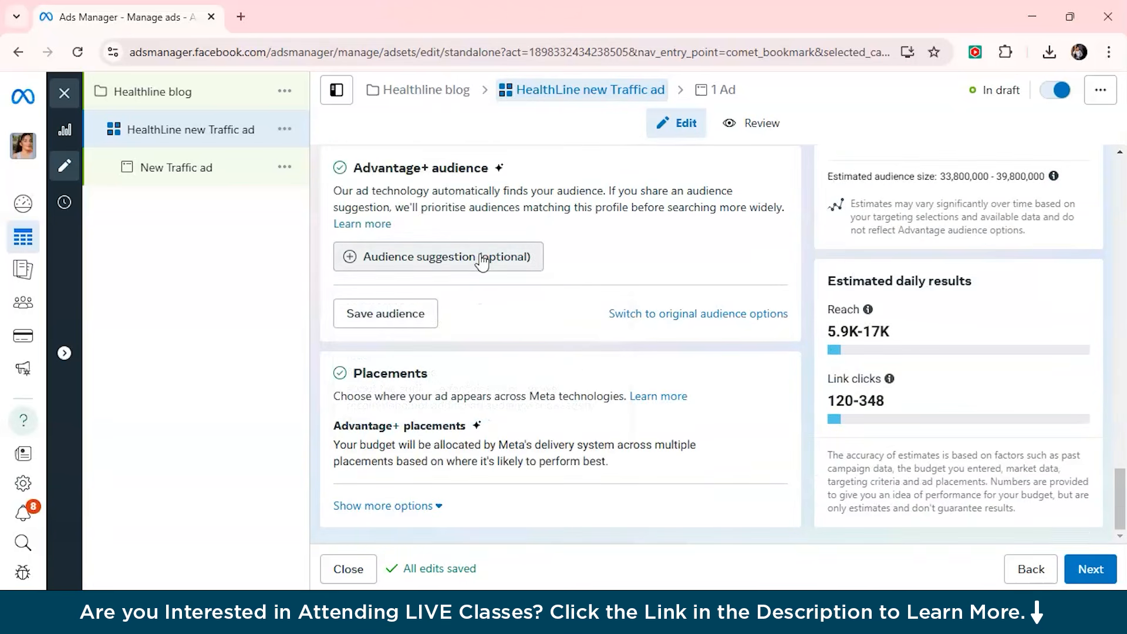
scroll(479, 260, "up", 5)
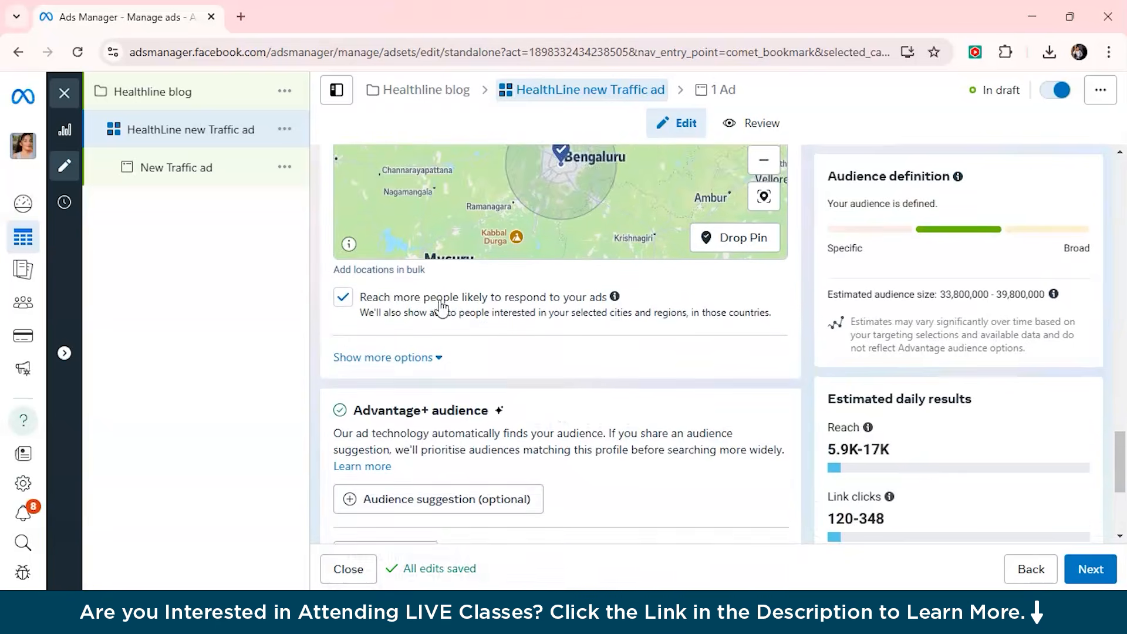
left_click(418, 358)
scroll(414, 353, "down", 1)
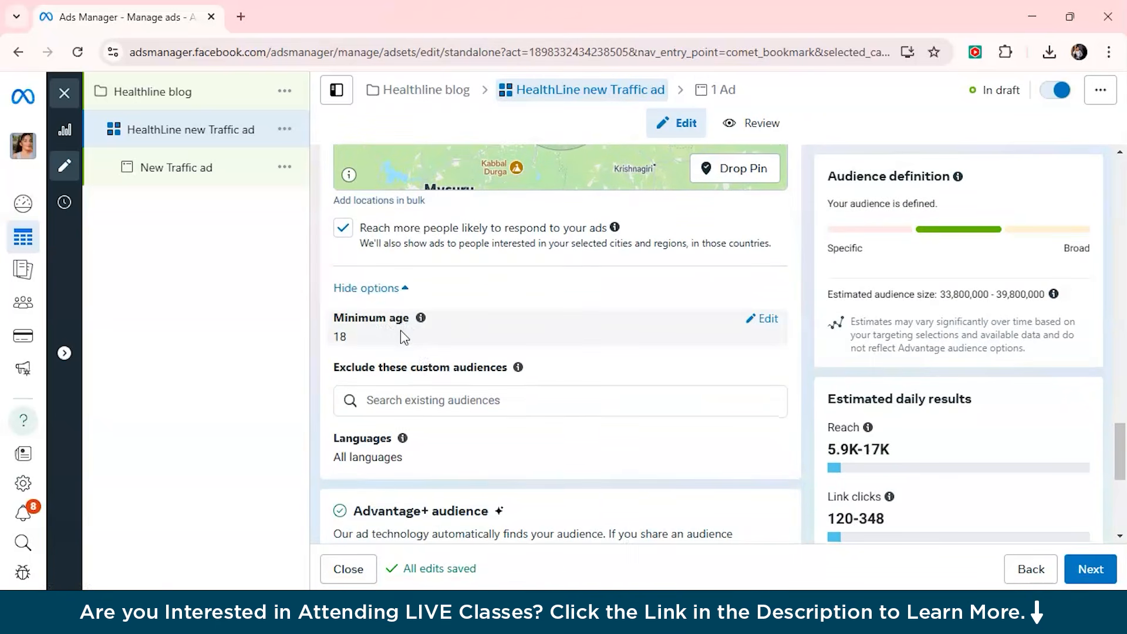
left_click(749, 319)
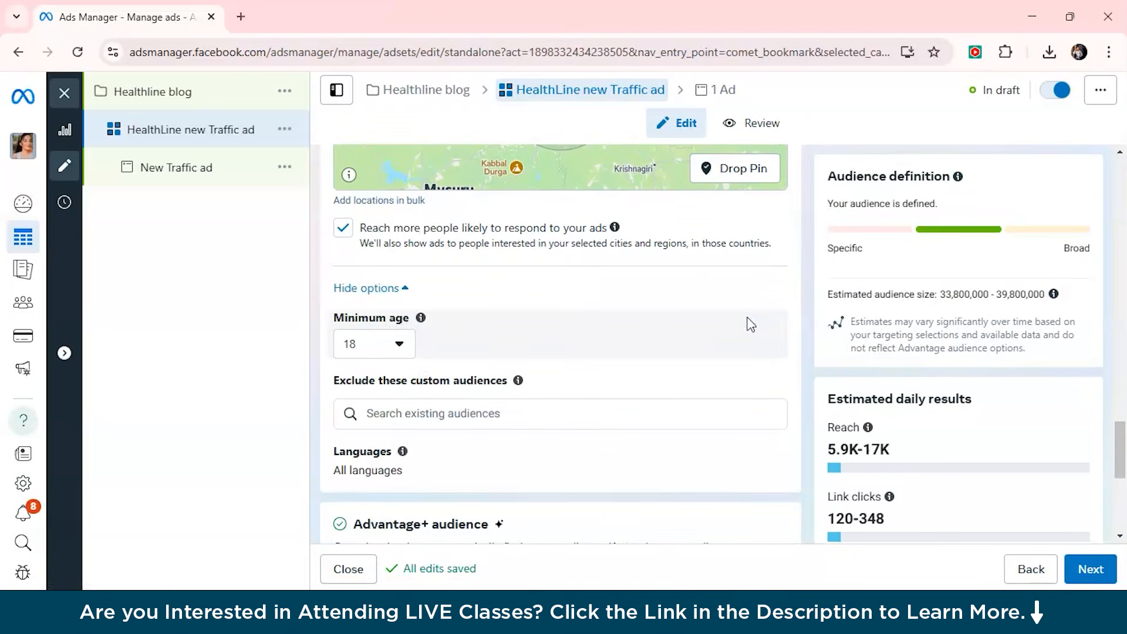
left_click(387, 348)
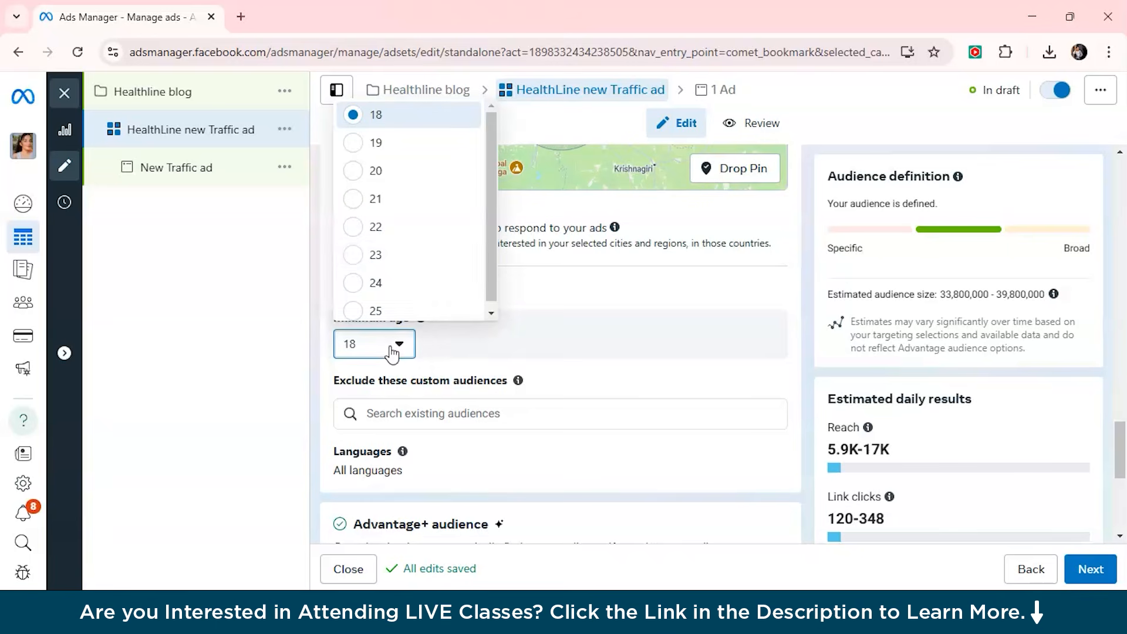
left_click(584, 324)
scroll(580, 338, "down", 1)
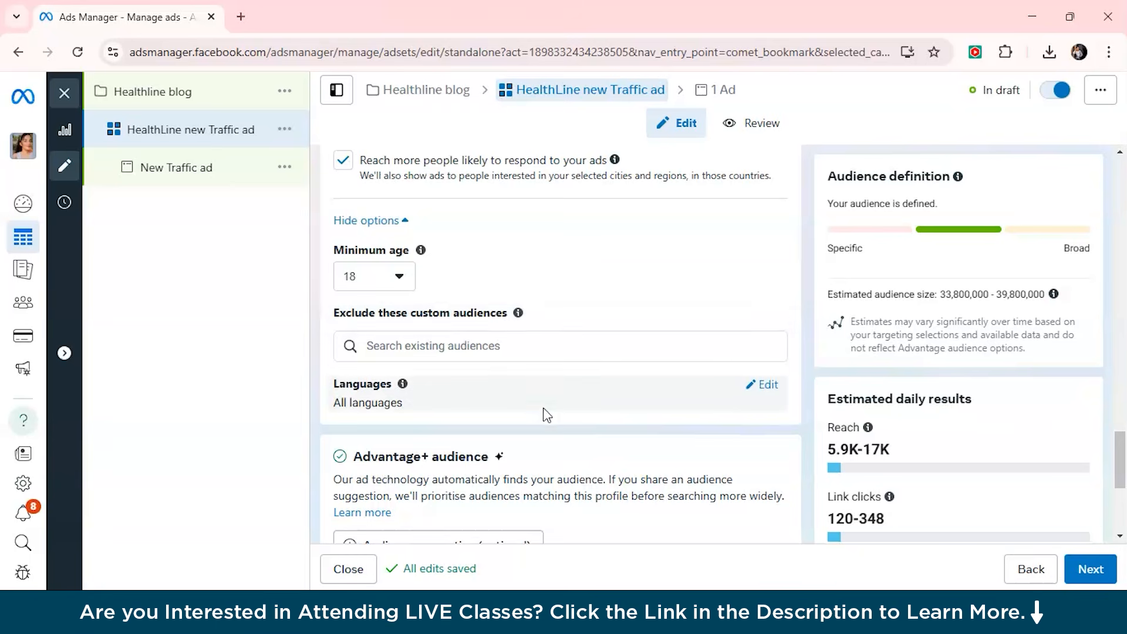
- Review the custom audience exclusions, the language setting and the Advantage+ audience section without changing them
scroll(535, 383, "up", 1)
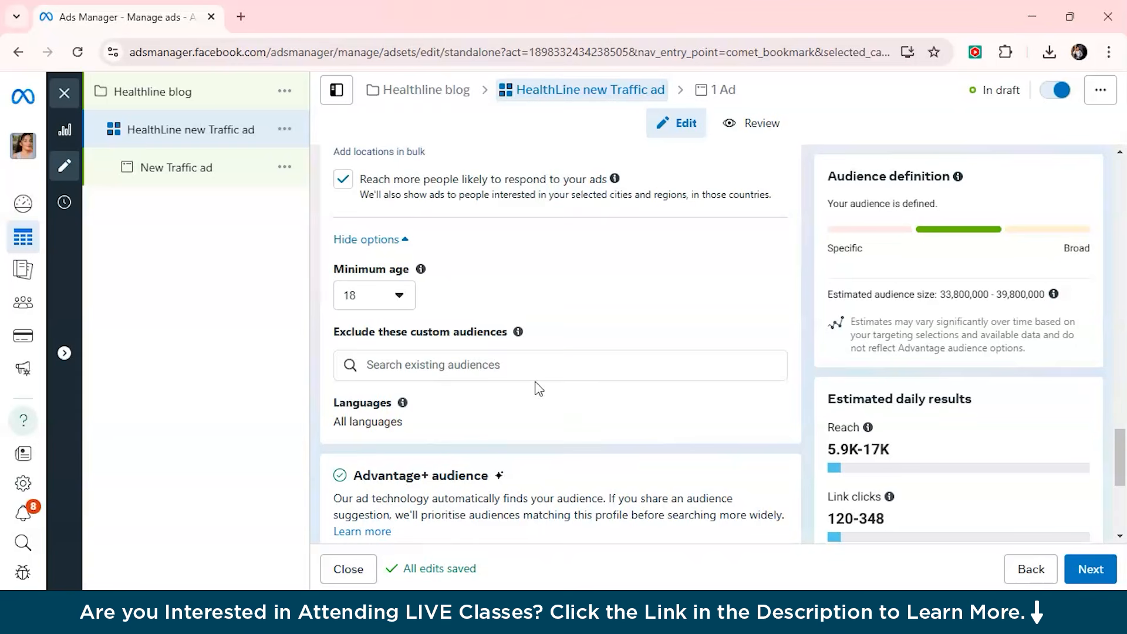
scroll(539, 390, "down", 2)
scroll(592, 433, "up", 2)
scroll(590, 434, "down", 1)
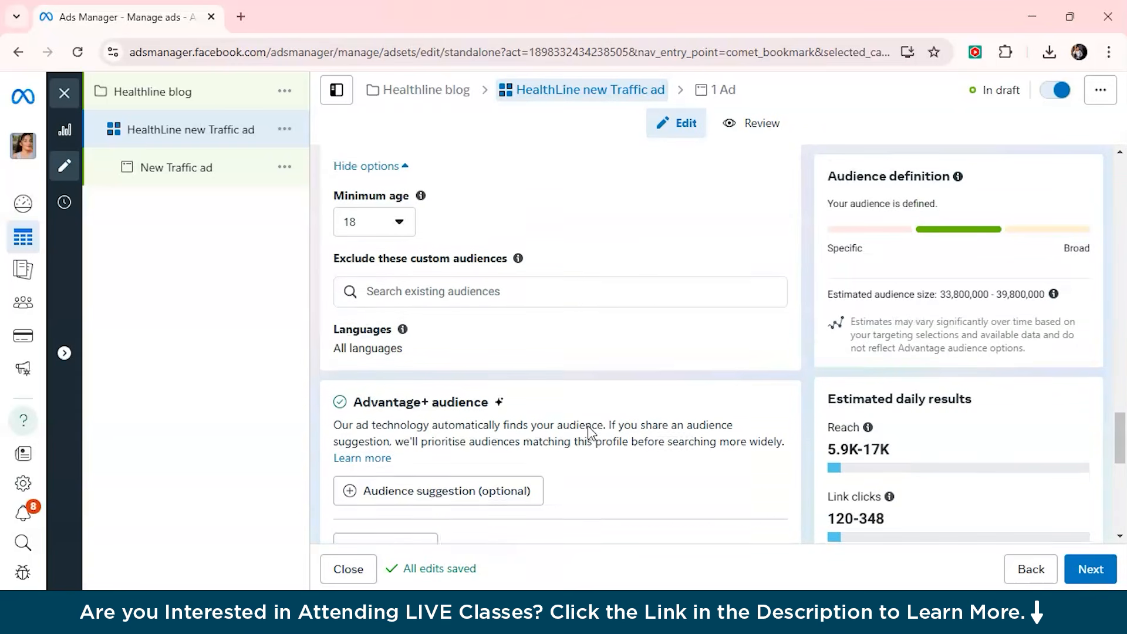
scroll(590, 433, "down", 1)
scroll(590, 433, "down", 1)
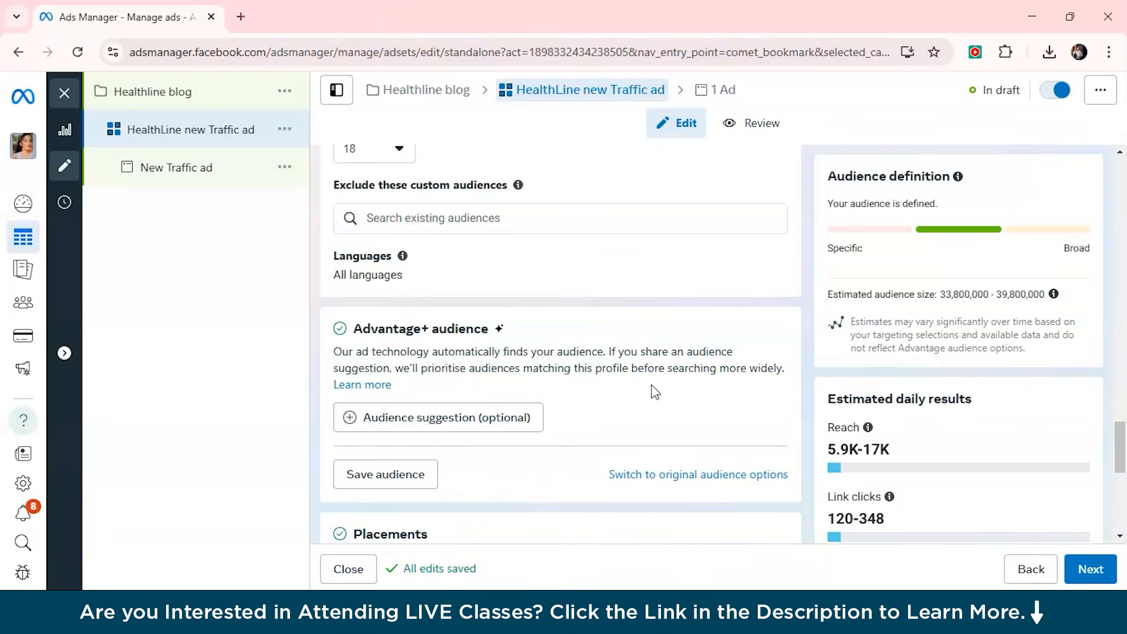
scroll(655, 392, "down", 1)
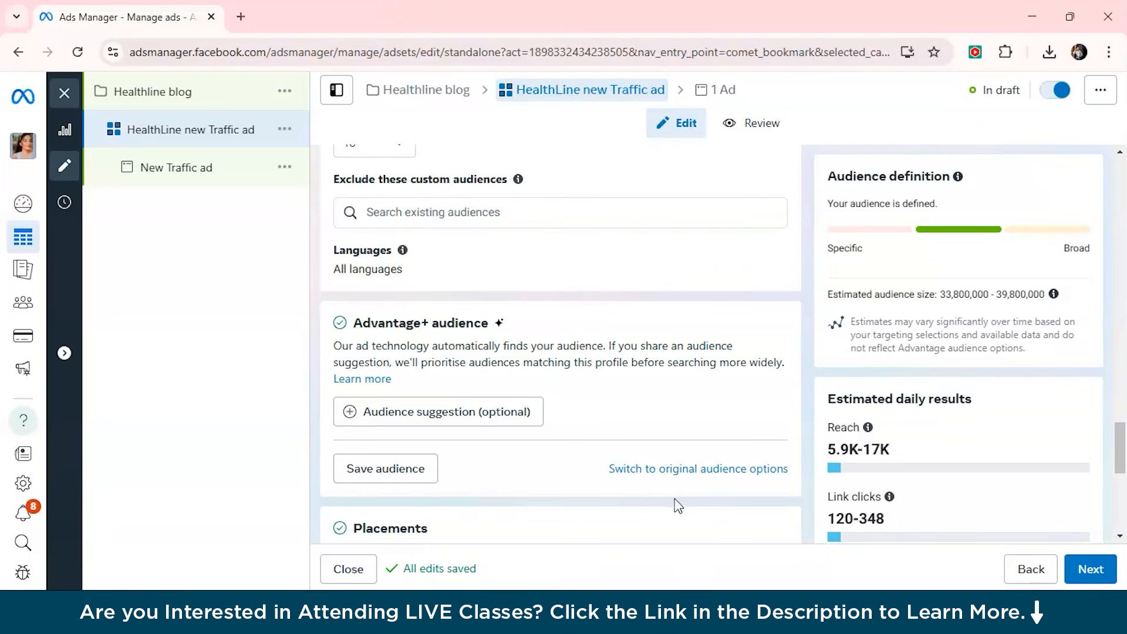
- Examine the Advantage+ placements and the brand safety options, including the inventory filter, publisher block lists and content exclusions
scroll(611, 471, "down", 6)
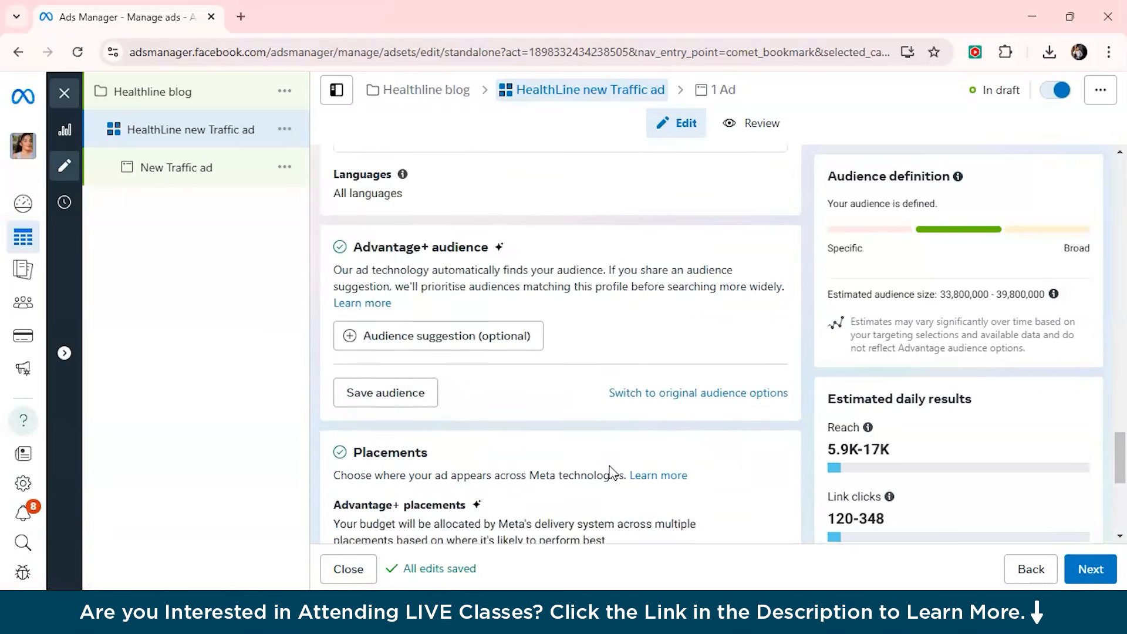
scroll(611, 471, "down", 2)
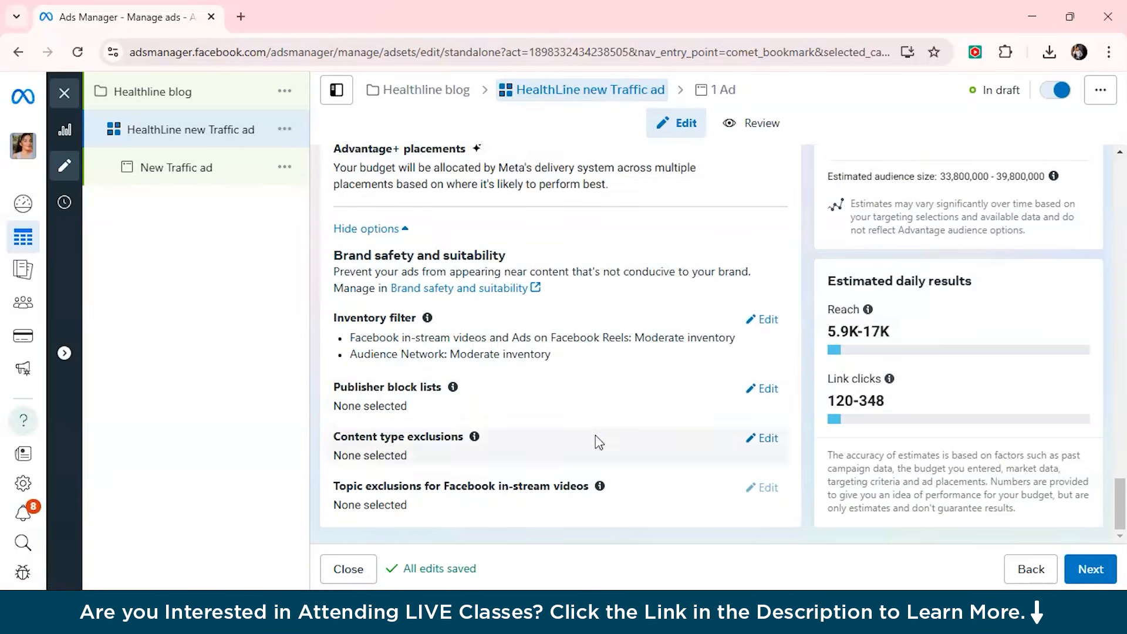
scroll(551, 345, "up", 1)
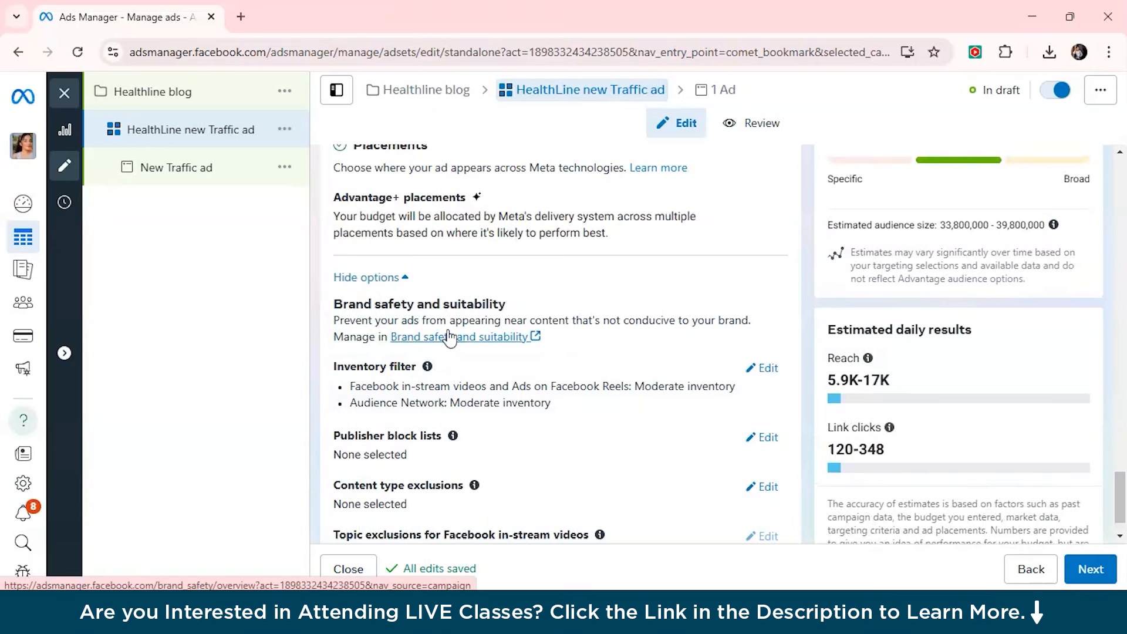
scroll(449, 337, "up", 3)
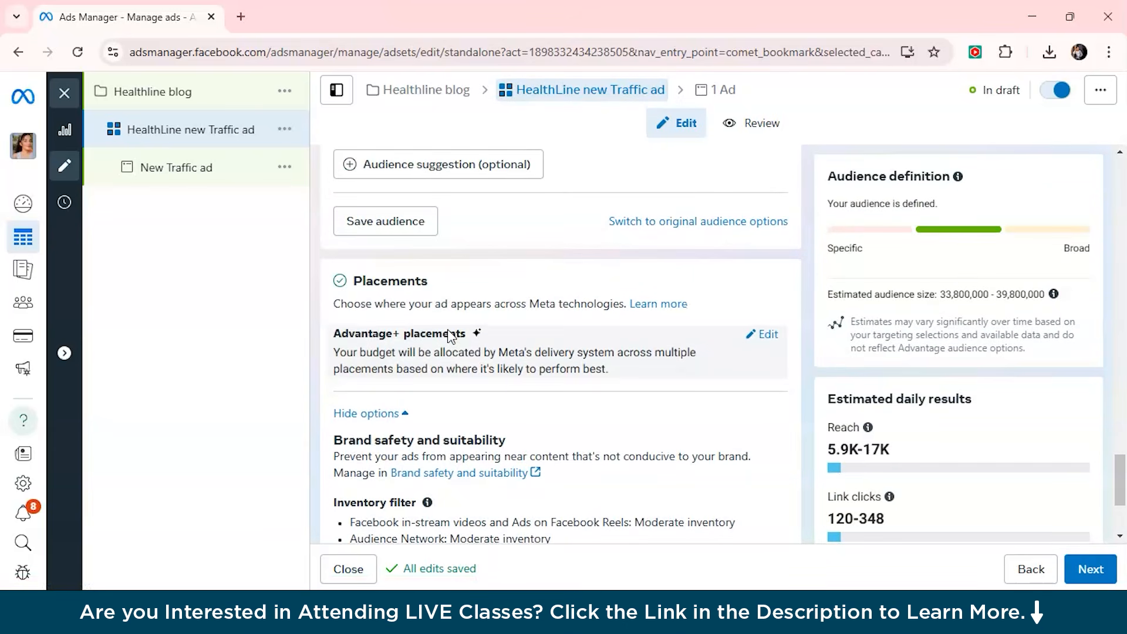
scroll(450, 336, "down", 3)
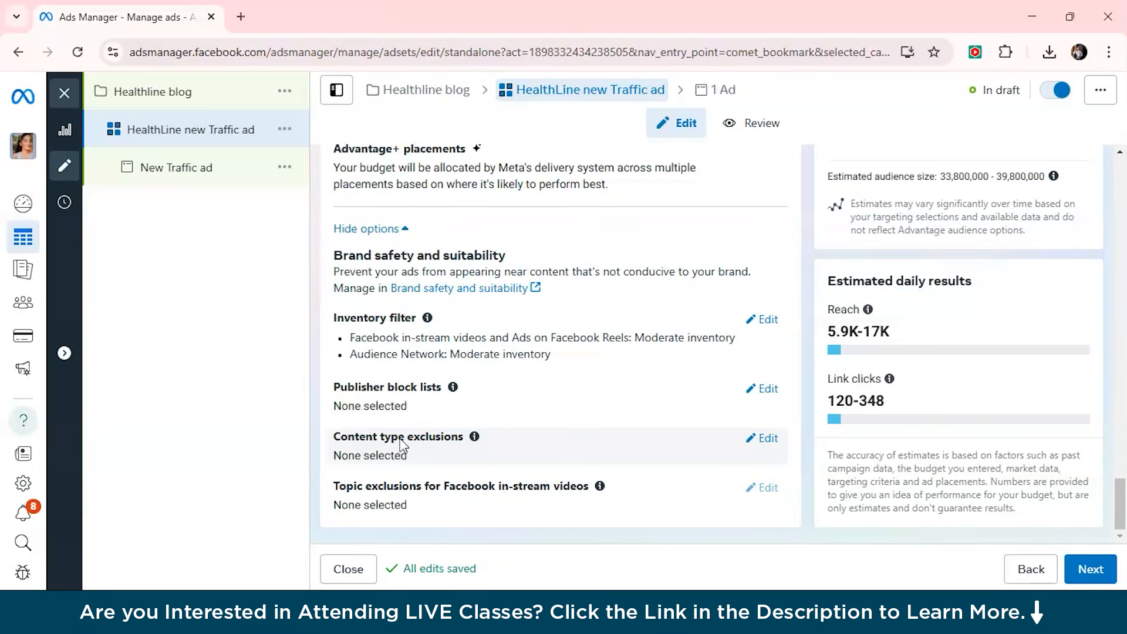
- Proceed to the ad level and start a new Facebook Page named "Healthline fitness" for the ad's identity
left_click(1103, 577)
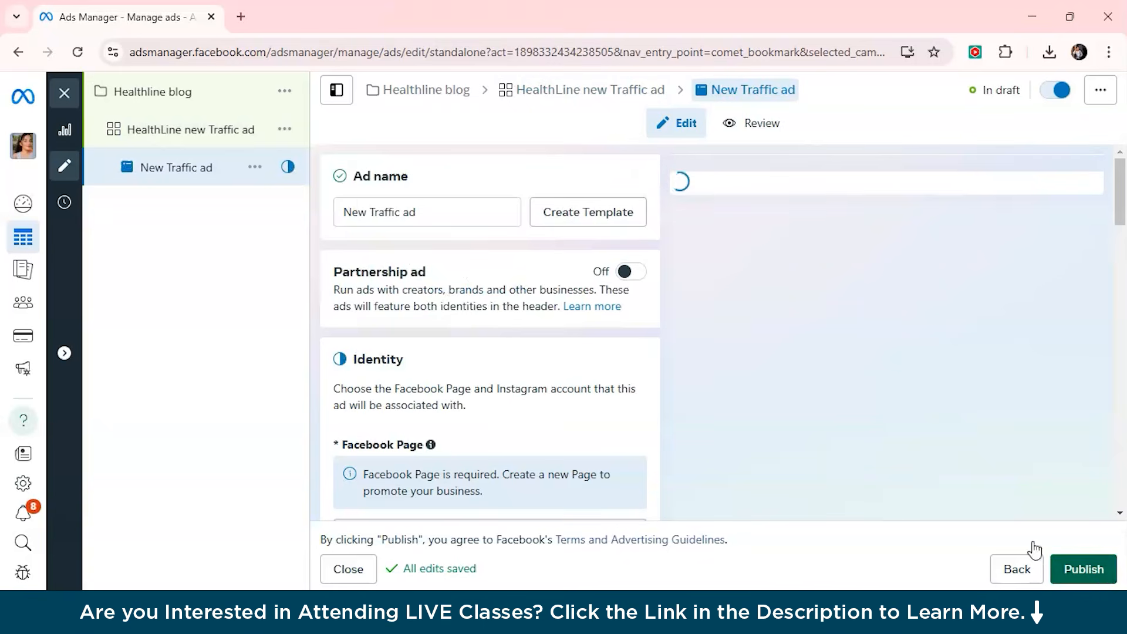
scroll(524, 386, "down", 2)
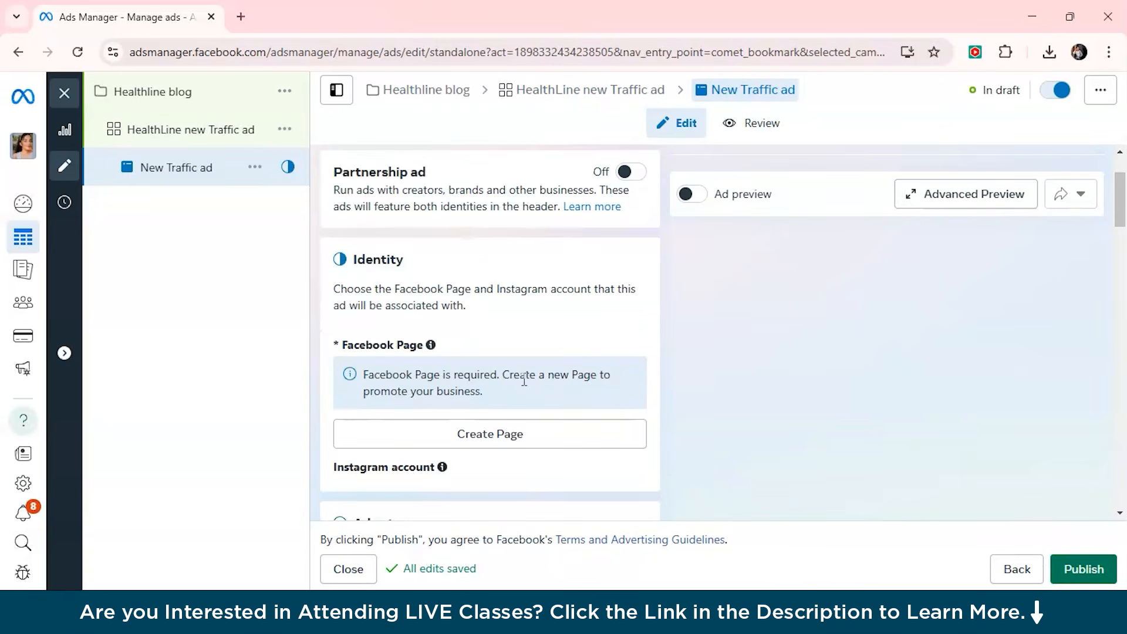
scroll(527, 403, "up", 2)
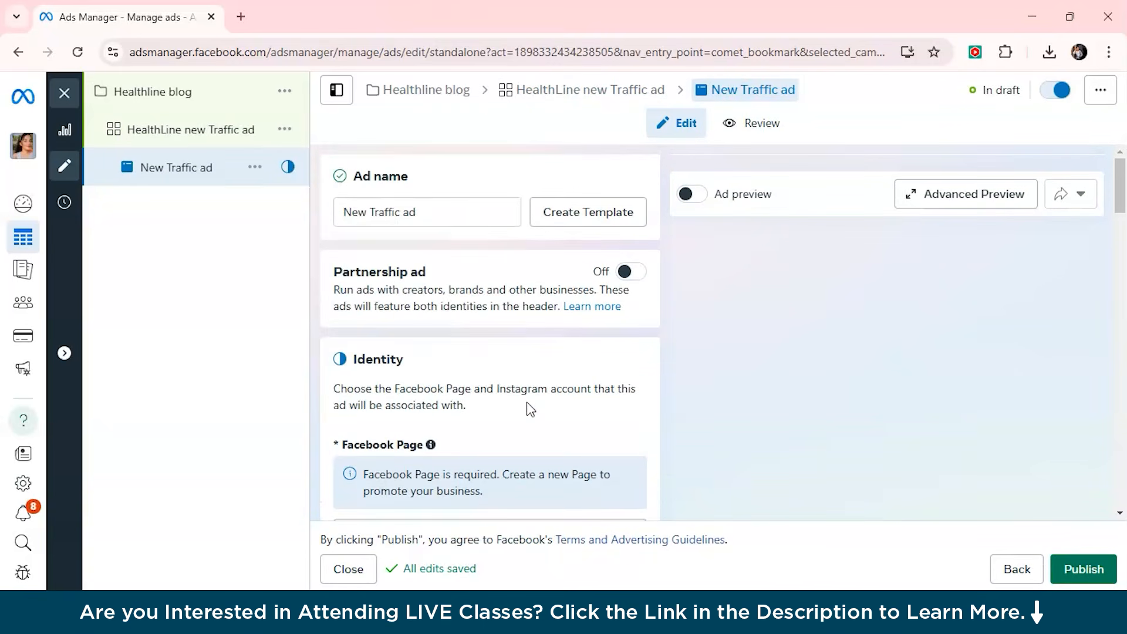
scroll(530, 409, "down", 2)
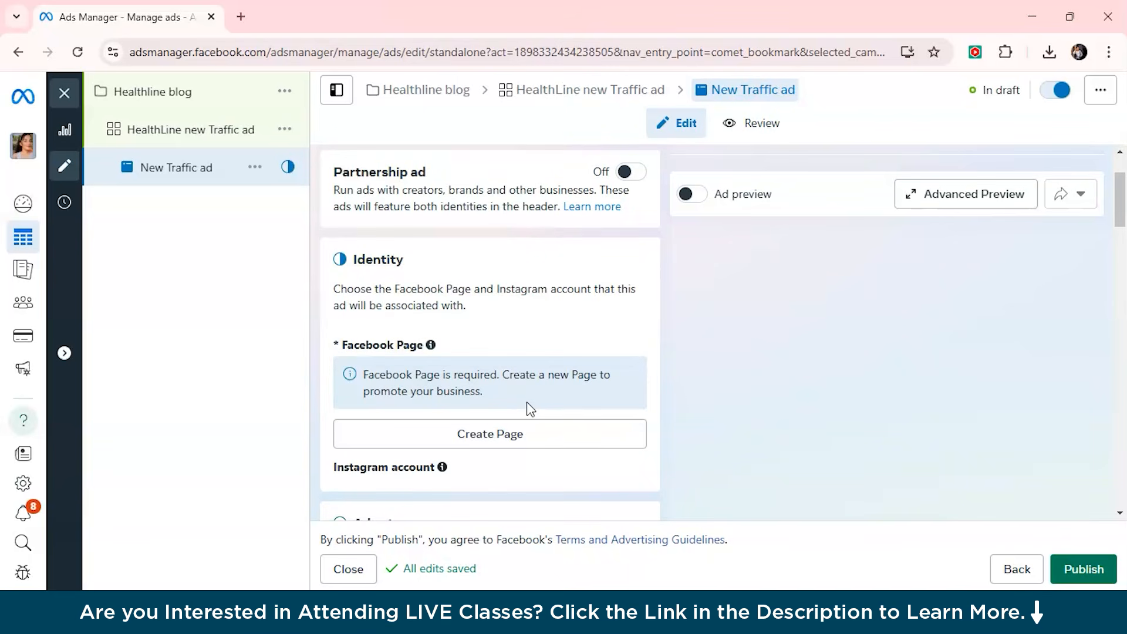
left_click(494, 439)
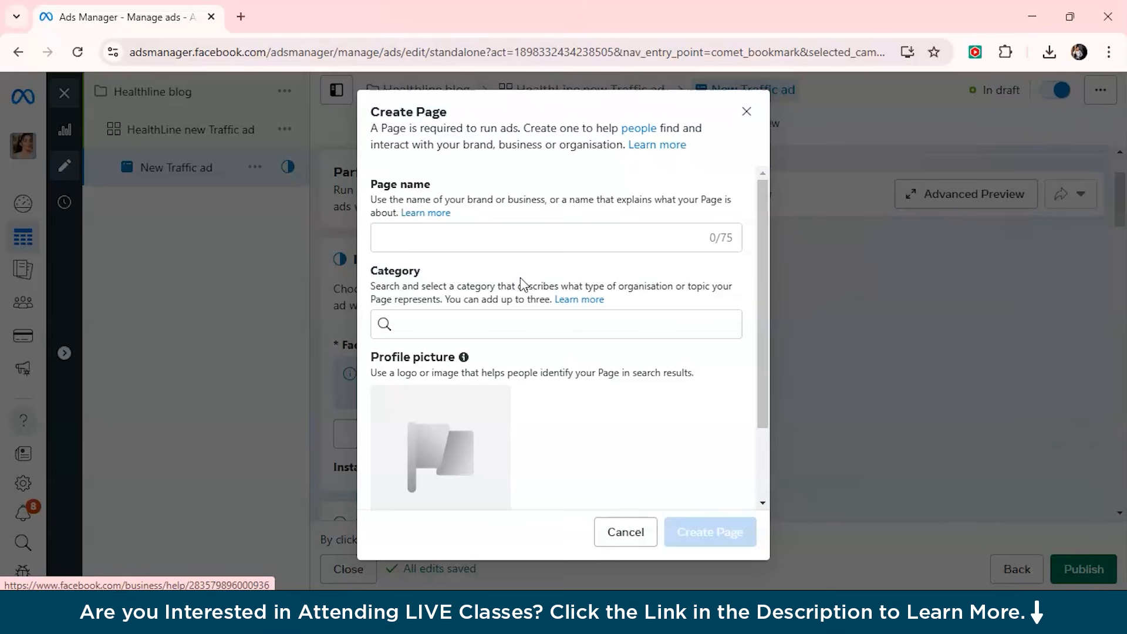
left_click(431, 244)
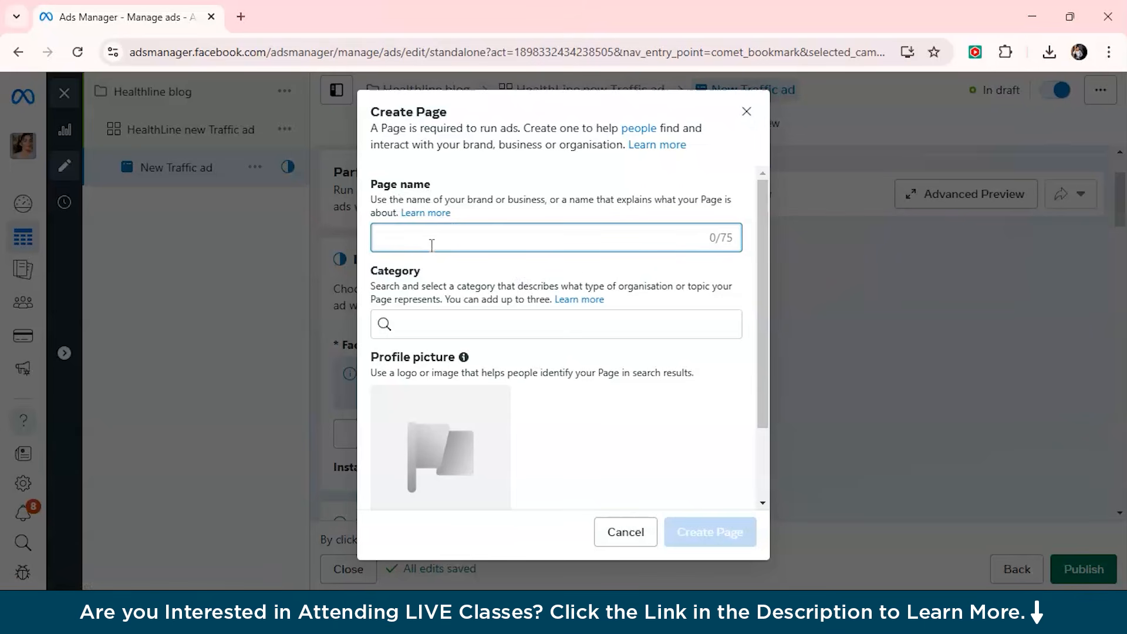
type("Healthline fitness")
- Search the Page categories for fitness and then health, and add the category "Health & wellness website"
left_click(400, 328)
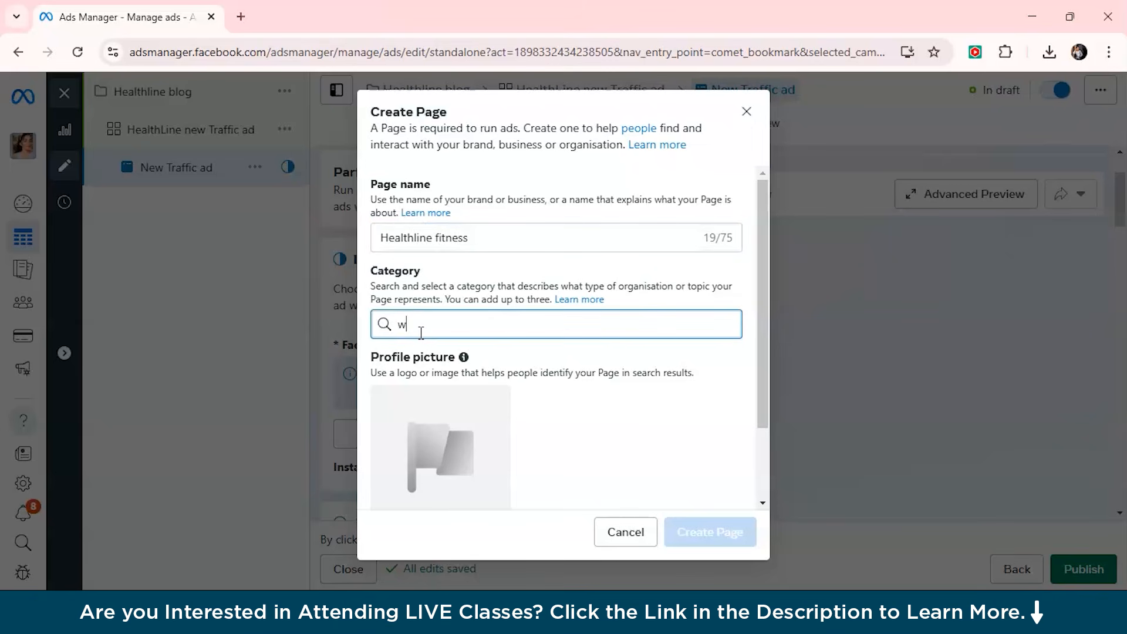
type("fitness")
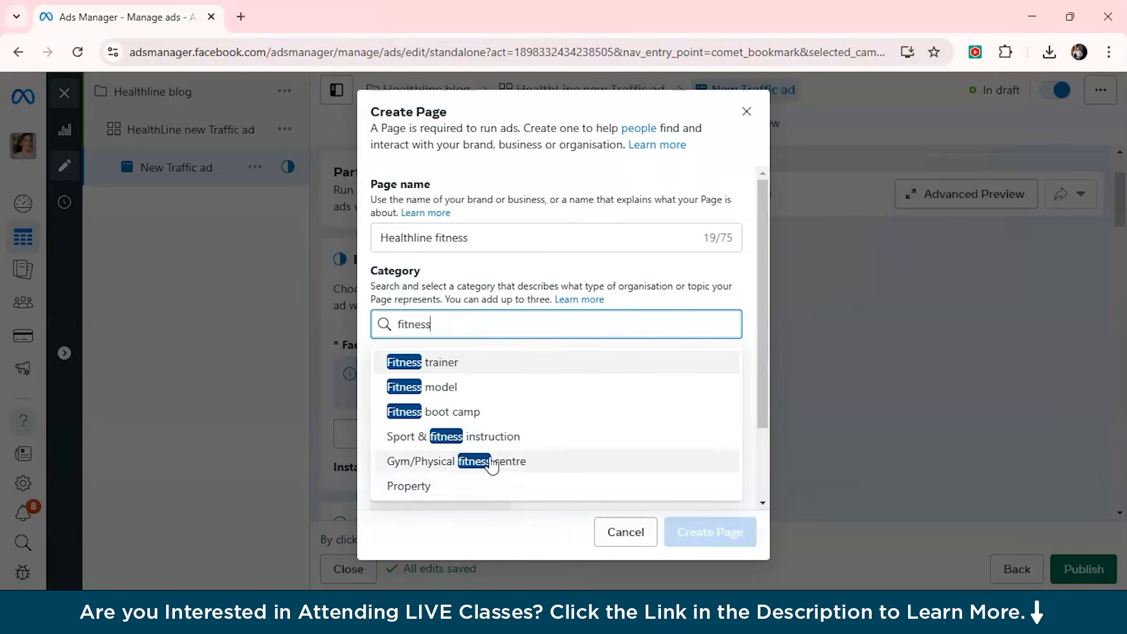
key("BackSpace")
key("BackSpace")
key("BackSpace")
key("BackSpace")
key("BackSpace")
key("BackSpace")
key("BackSpace")
type("health")
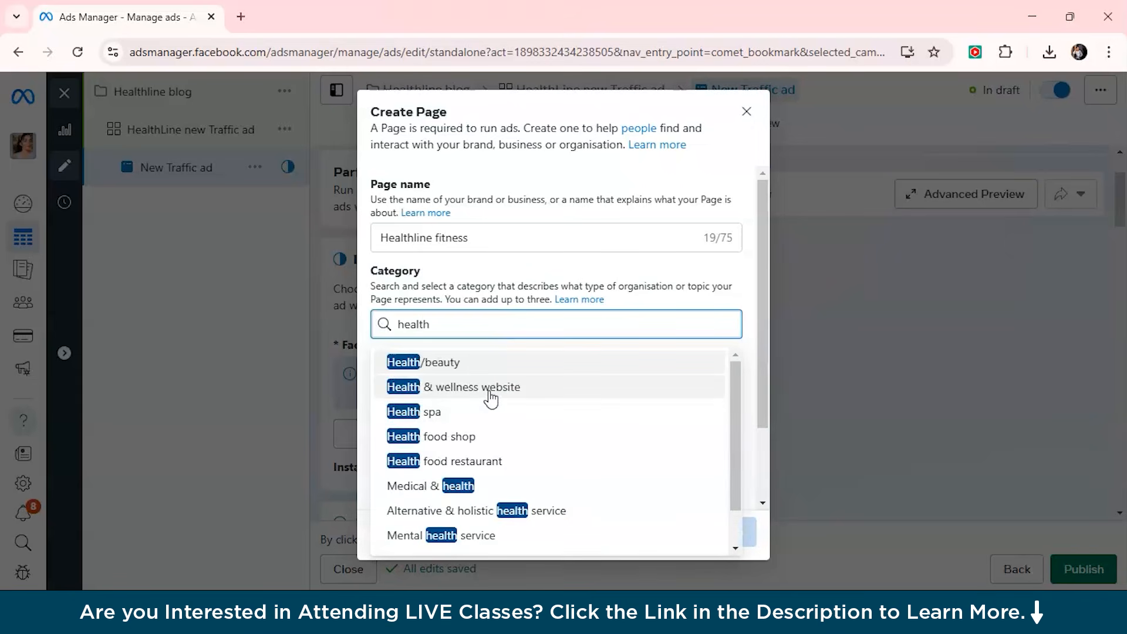
left_click(491, 399)
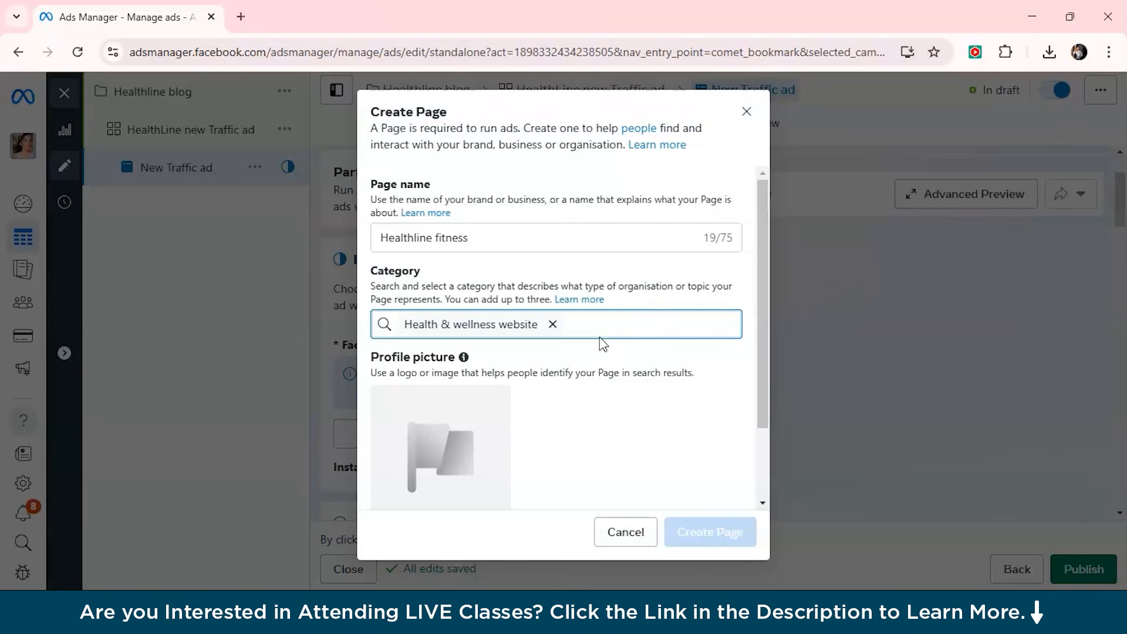
- Add "Fitness boot camp" and "Medical & health" as further categories of the new Page
type("fitness")
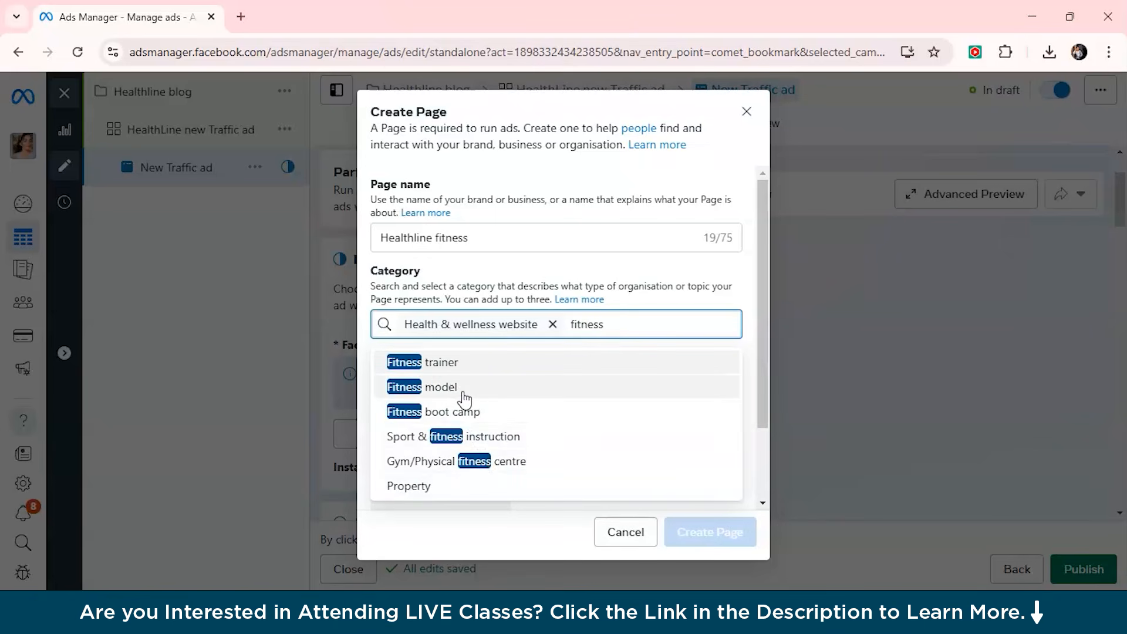
left_click(459, 411)
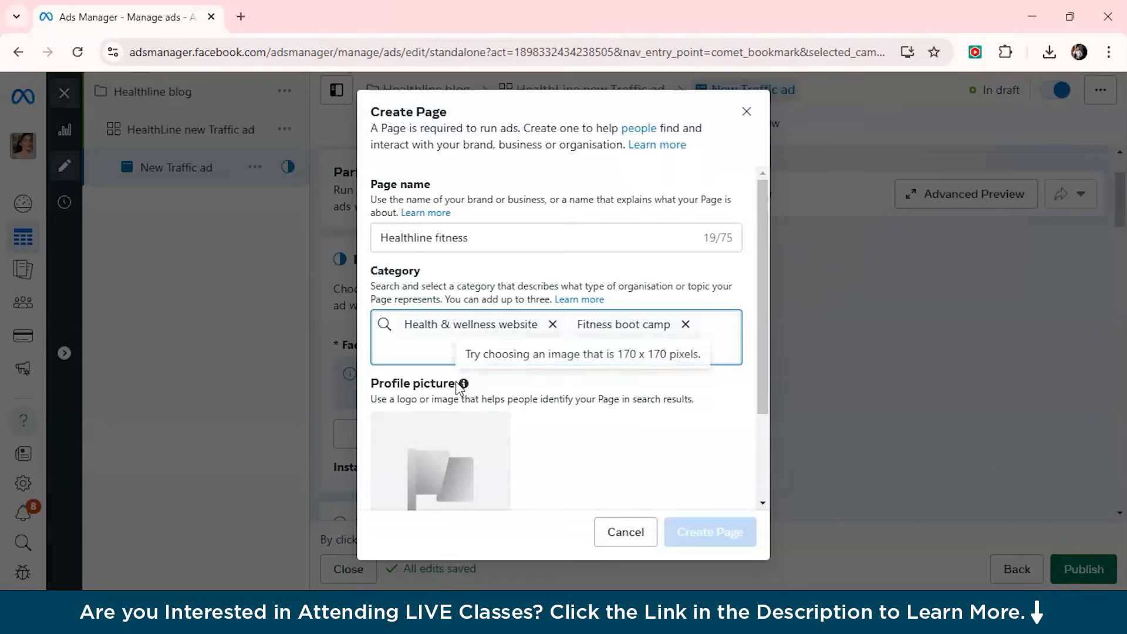
type("health")
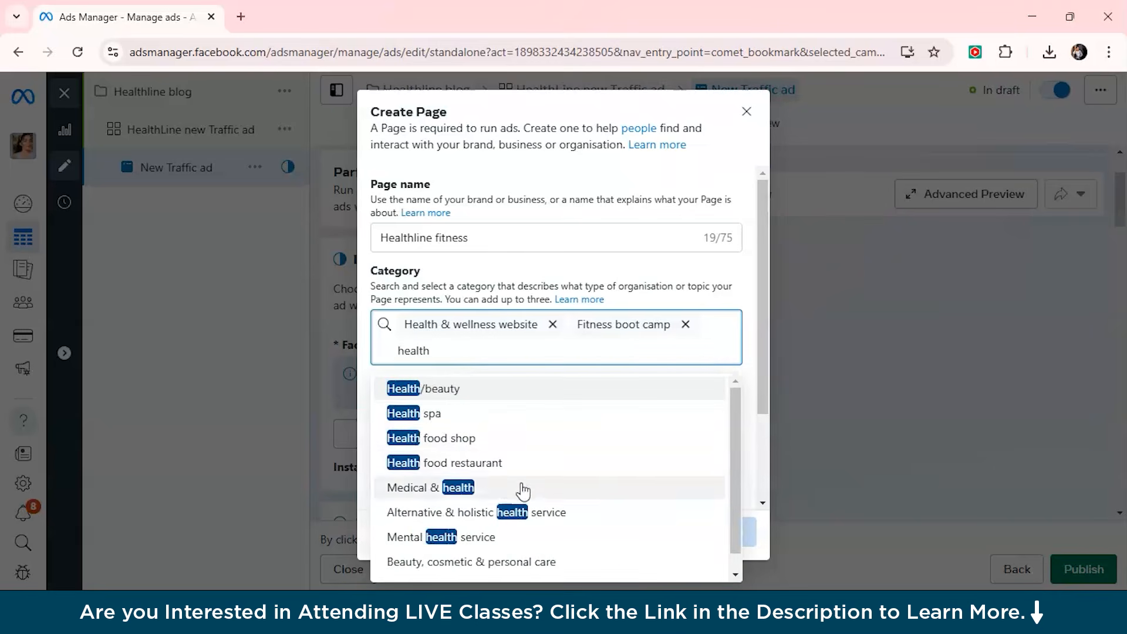
scroll(519, 487, "down", 1)
left_click(485, 470)
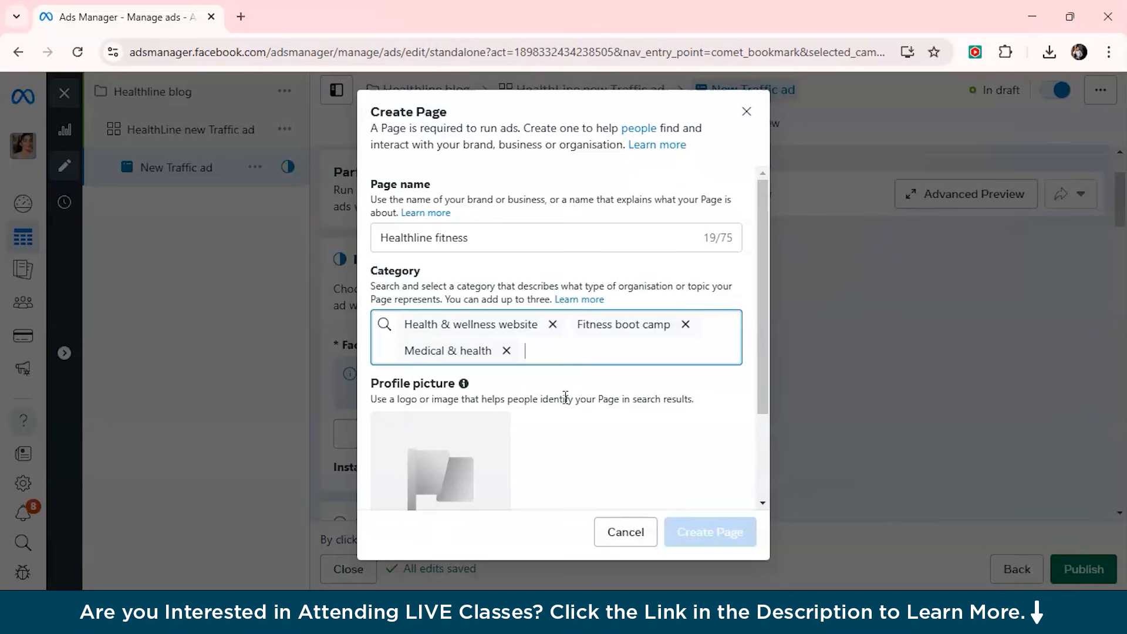
- Upload Healthline_logo.svg from Downloads as the profile picture and create the Page
left_click_drag(765, 342, 761, 440)
left_click(456, 460)
left_click(239, 154)
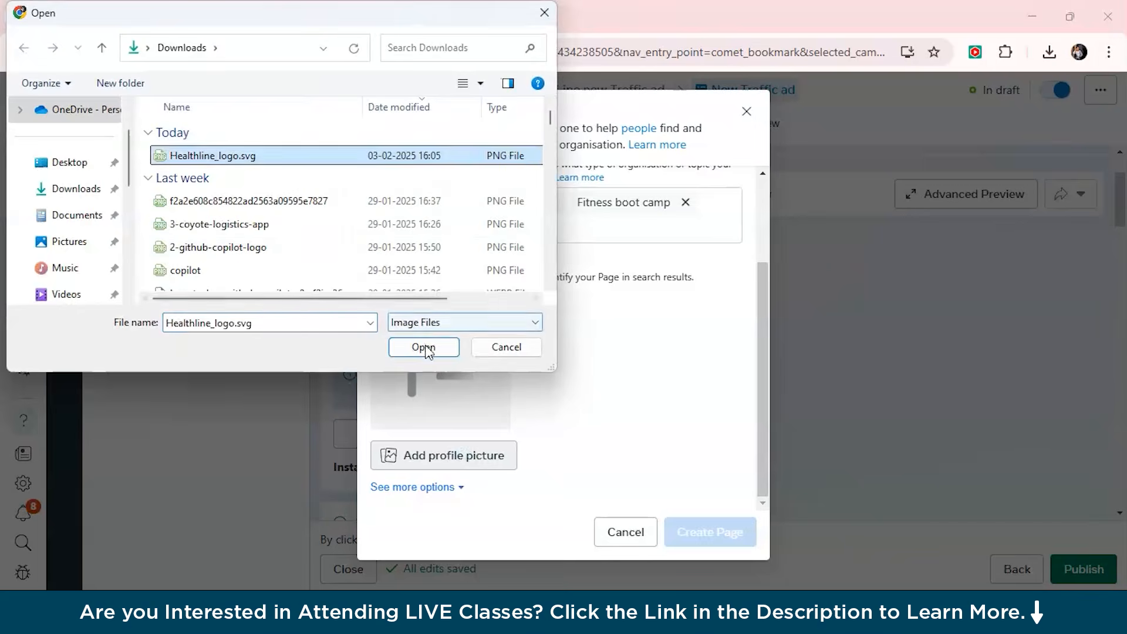
left_click(423, 347)
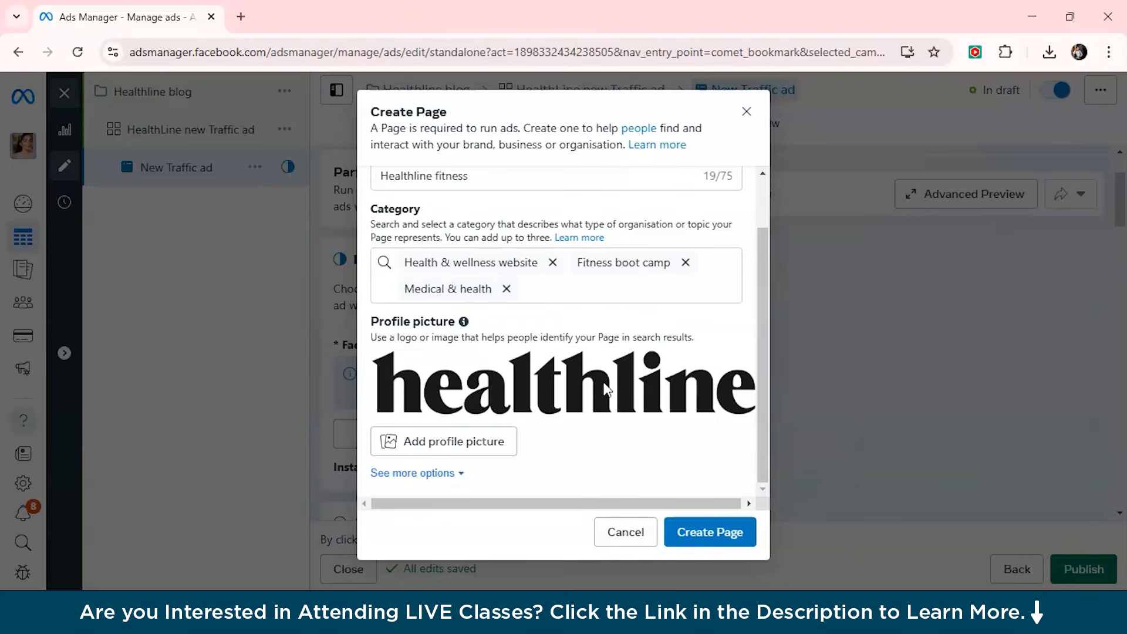
left_click(723, 546)
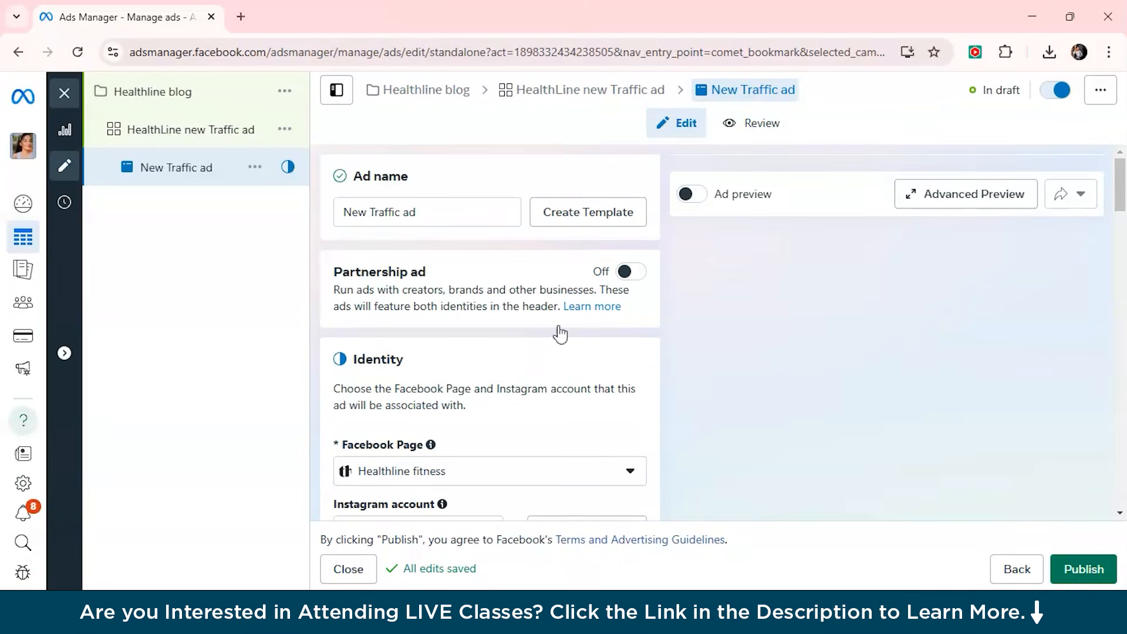
- Look through the ad's identity, setup, destination, creative, language and tracking sections
scroll(559, 453, "down", 2)
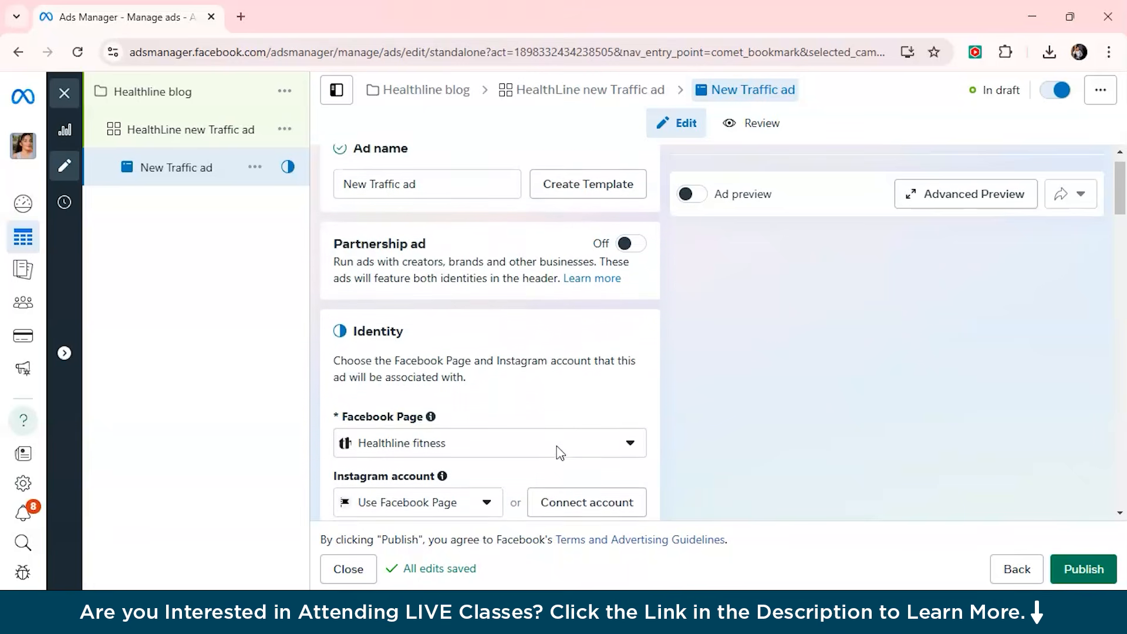
scroll(580, 438, "down", 2)
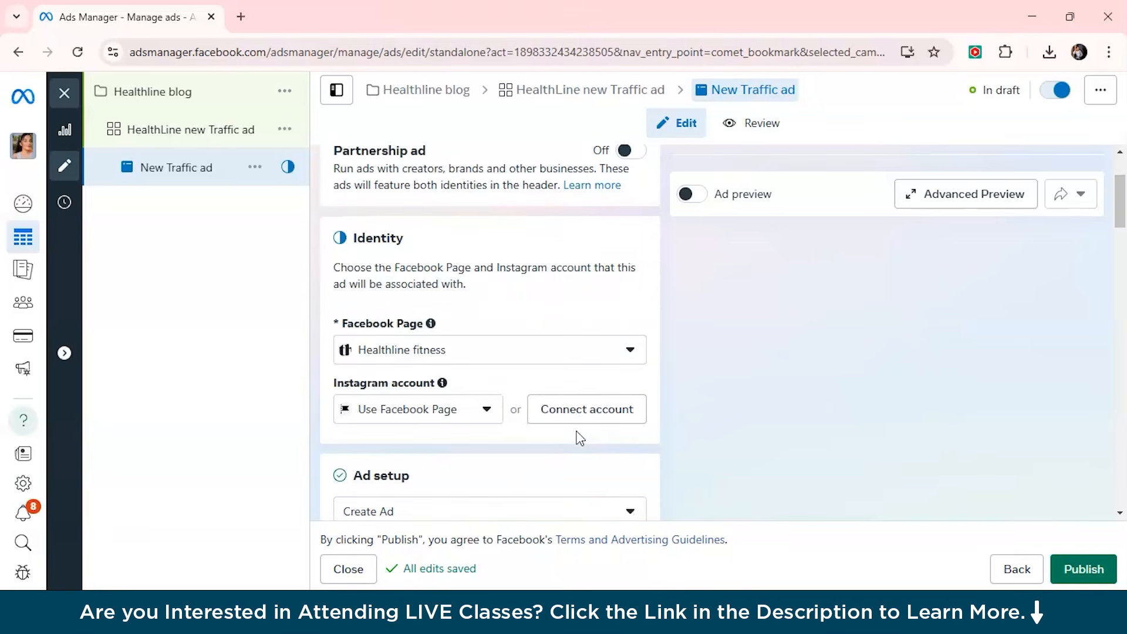
scroll(580, 437, "down", 10)
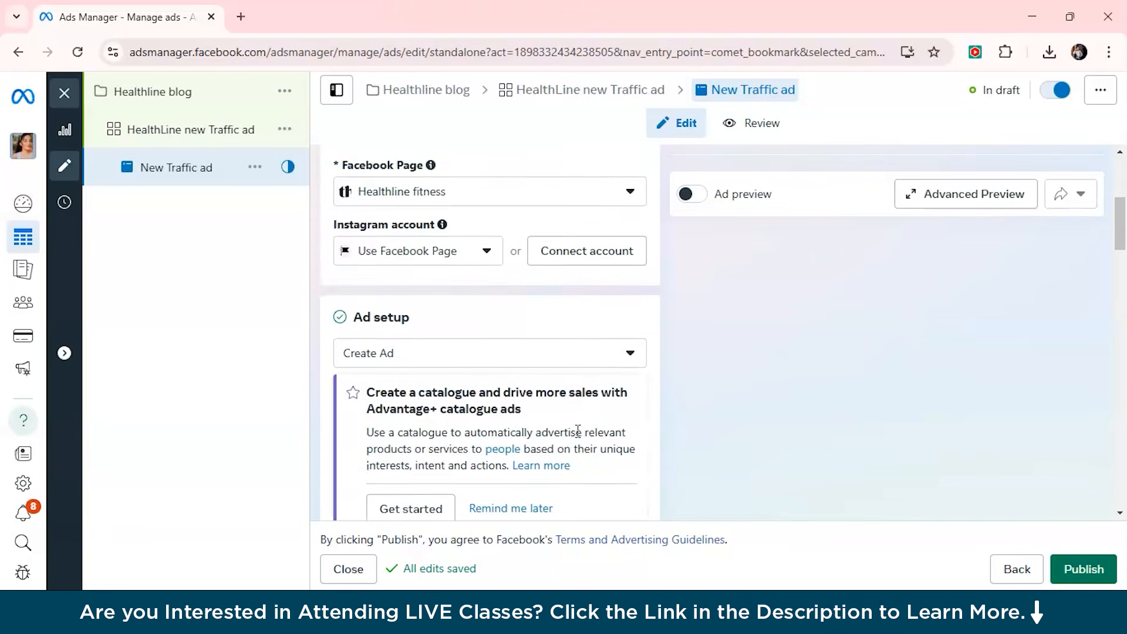
scroll(580, 438, "down", 15)
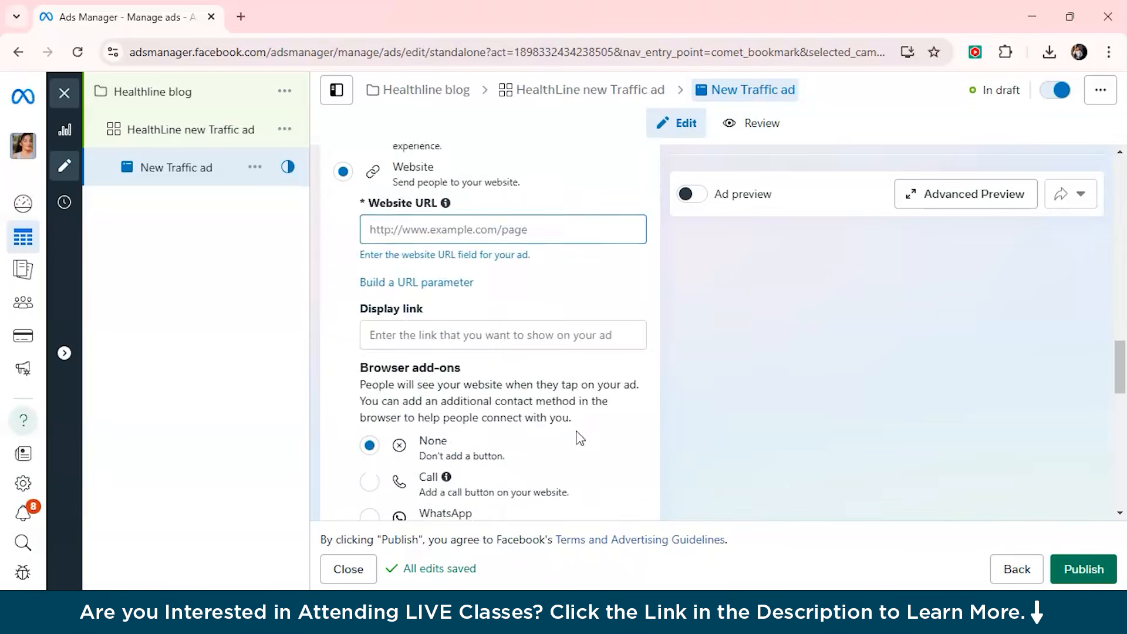
scroll(580, 438, "down", 5)
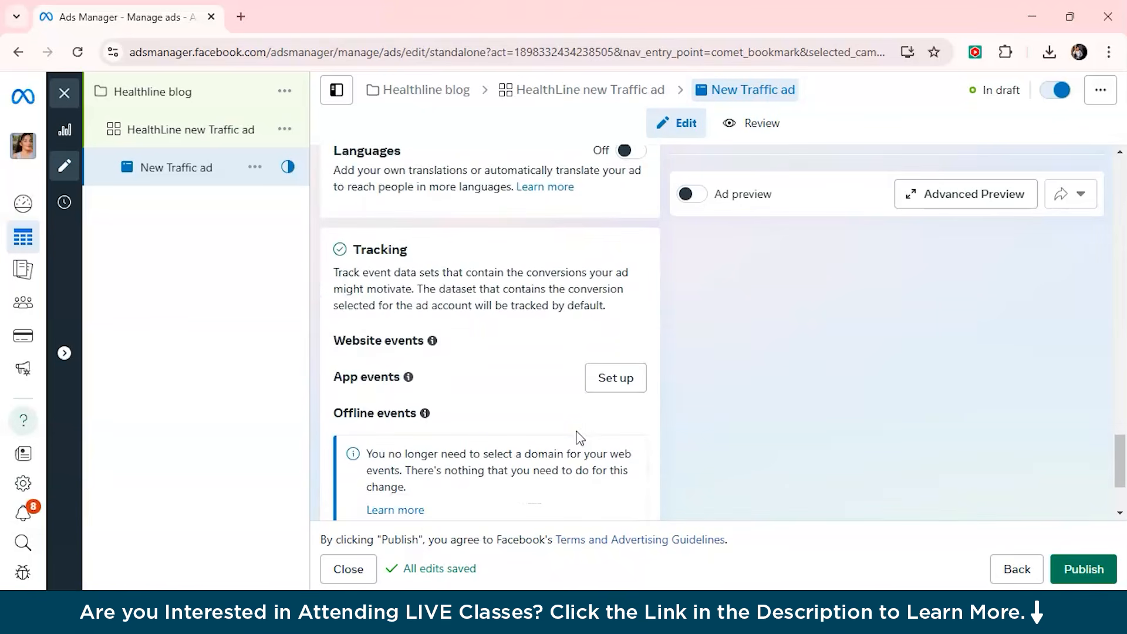
scroll(578, 438, "up", 10)
scroll(576, 438, "down", 5)
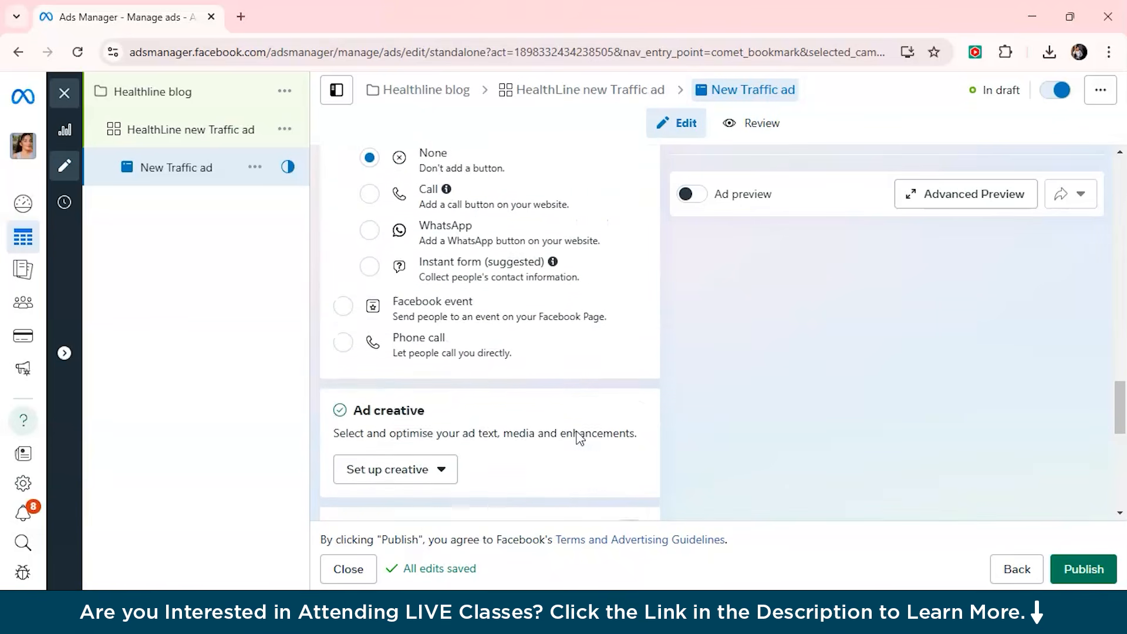
scroll(508, 423, "up", 15)
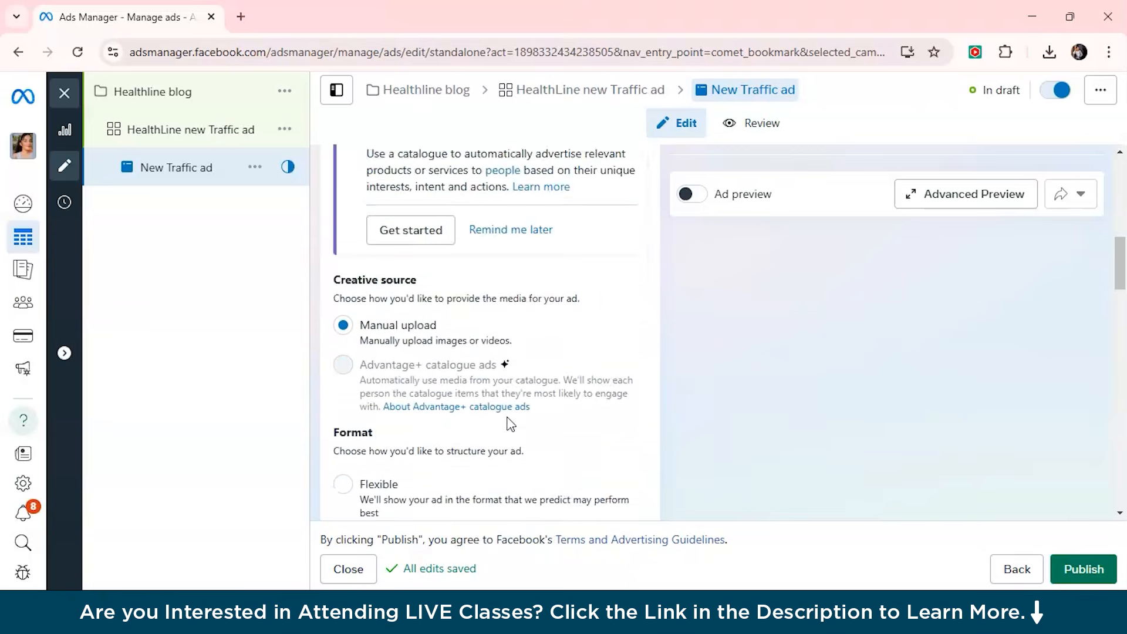
scroll(470, 411, "down", 5)
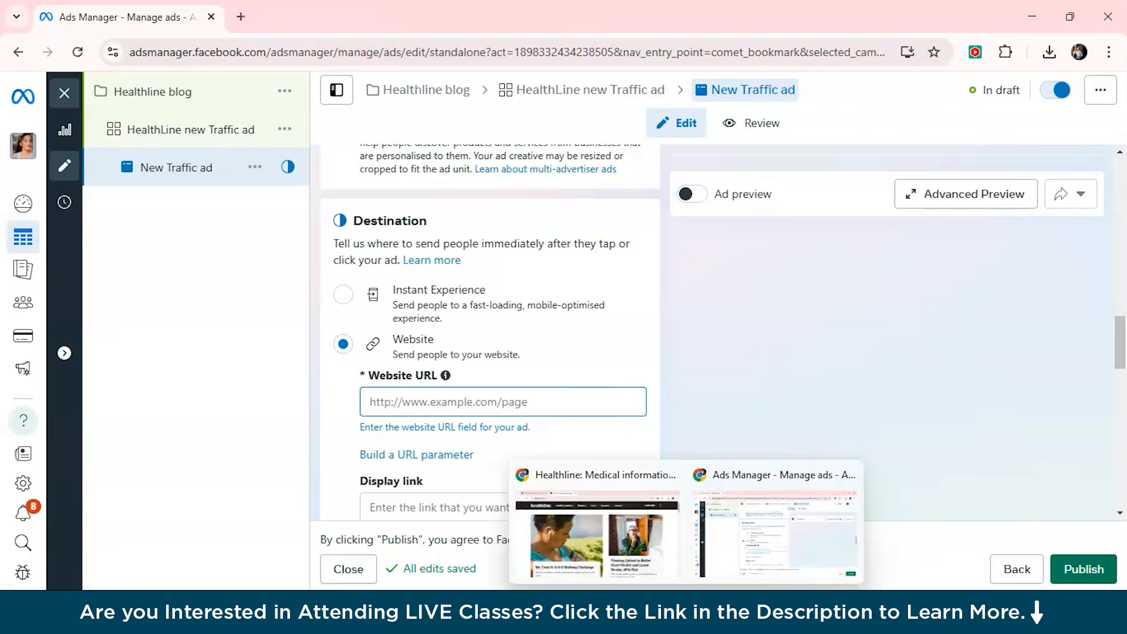
left_click(628, 548)
left_click(234, 57)
key("ctrl+c")
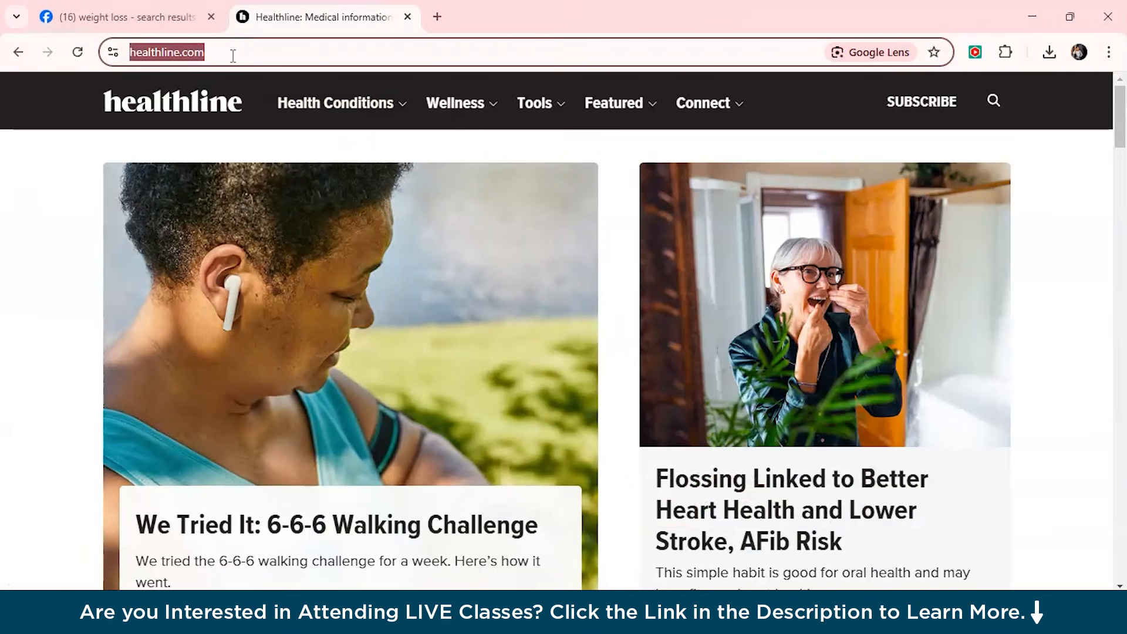
mouse_move(706, 565)
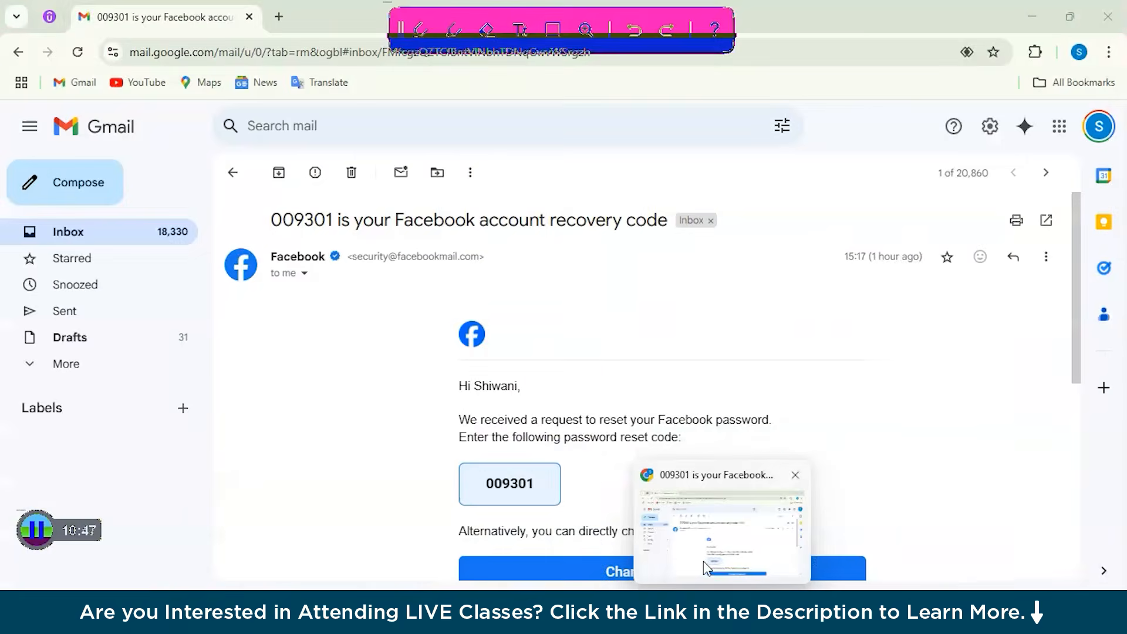
left_click(762, 528)
left_click(419, 402)
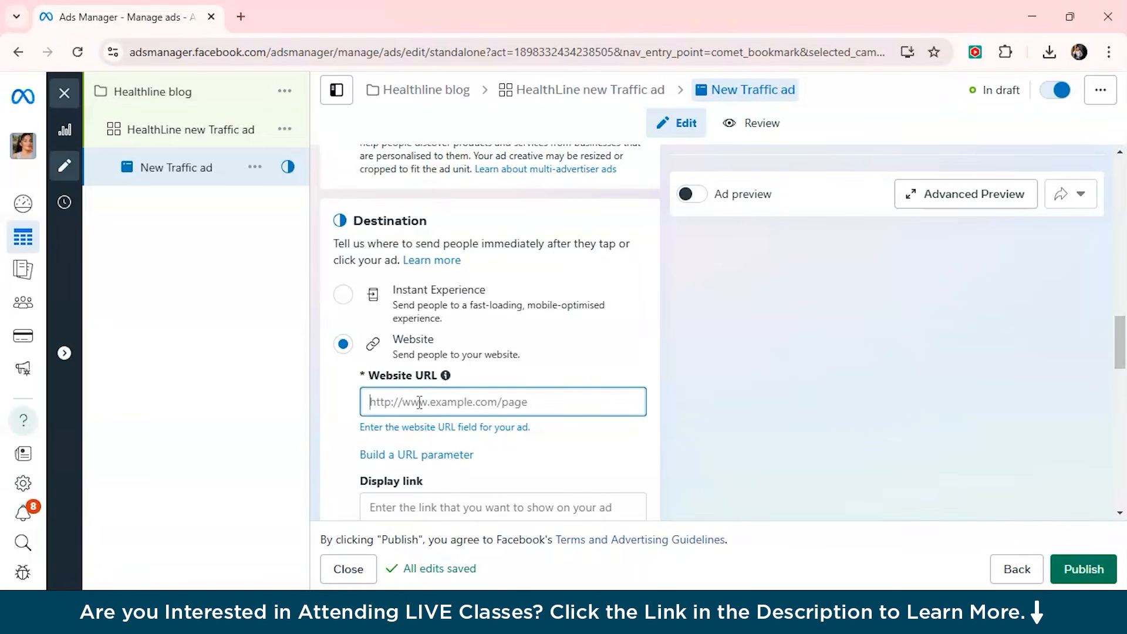
key("ctrl+v")
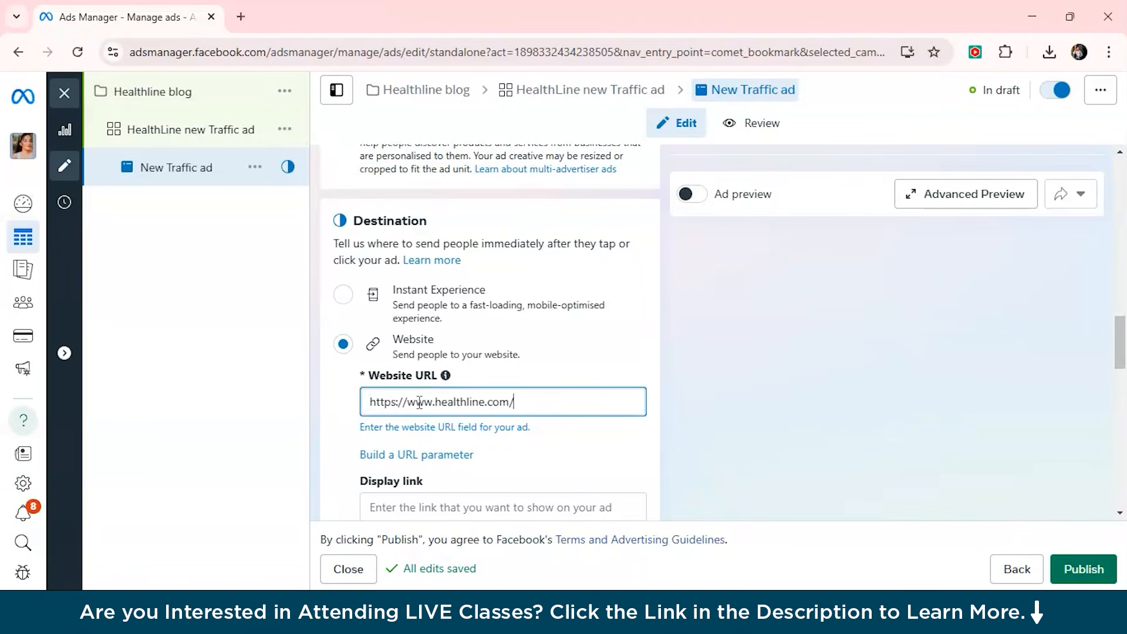
scroll(423, 410, "down", 2)
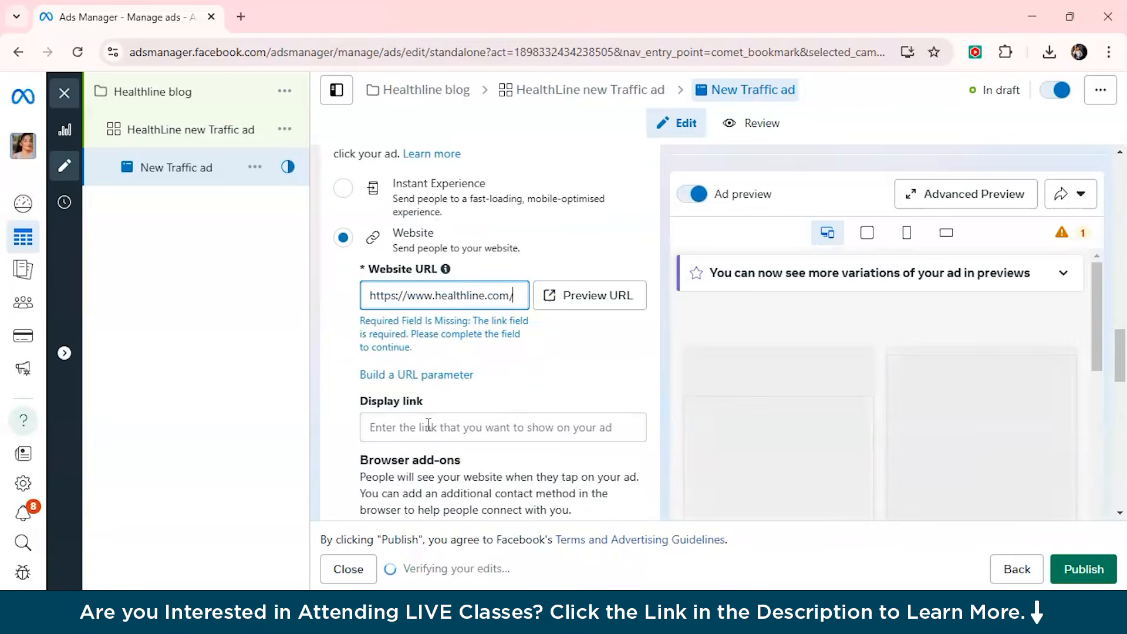
left_click(428, 425)
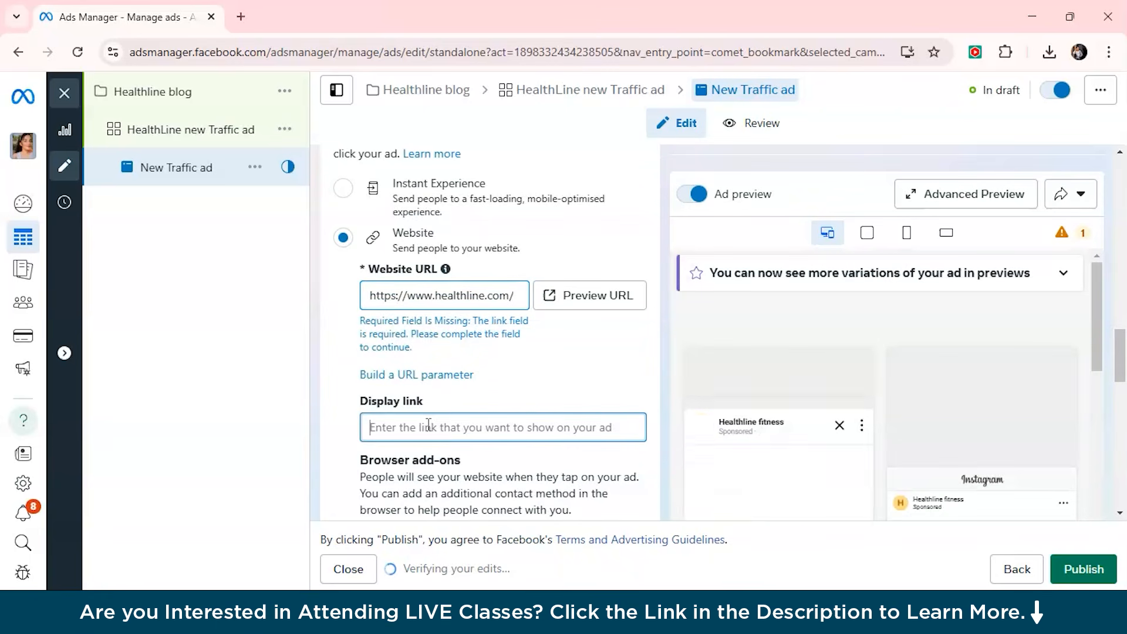
key("ctrl+v")
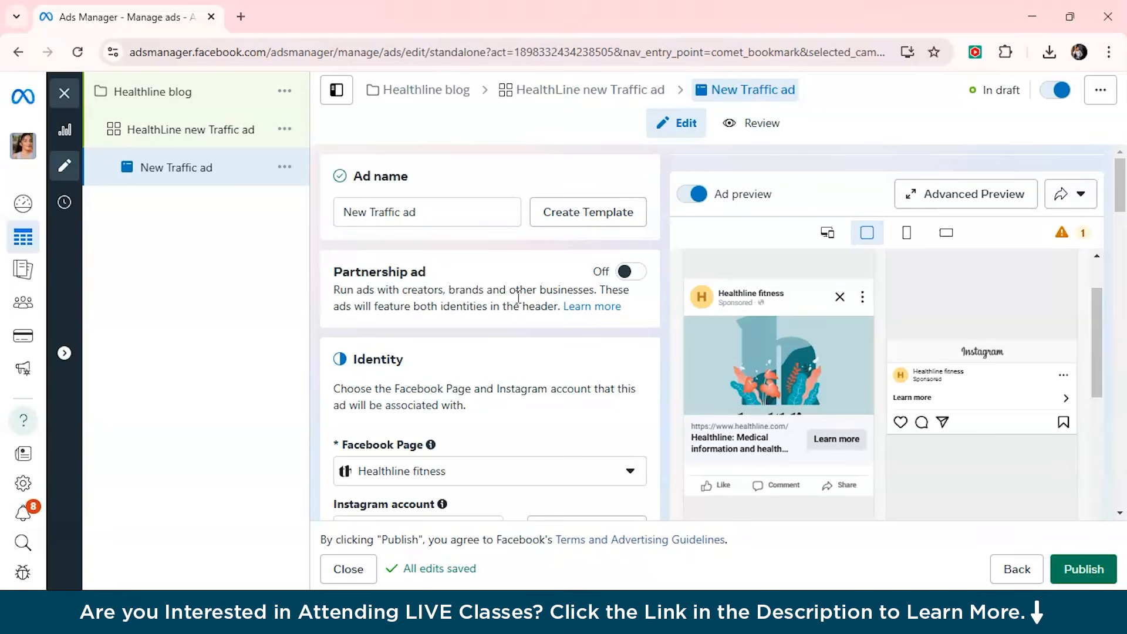
- Review the ad's creative source, format choices and multi-advertiser setting alongside the ad preview
scroll(518, 297, "down", 10)
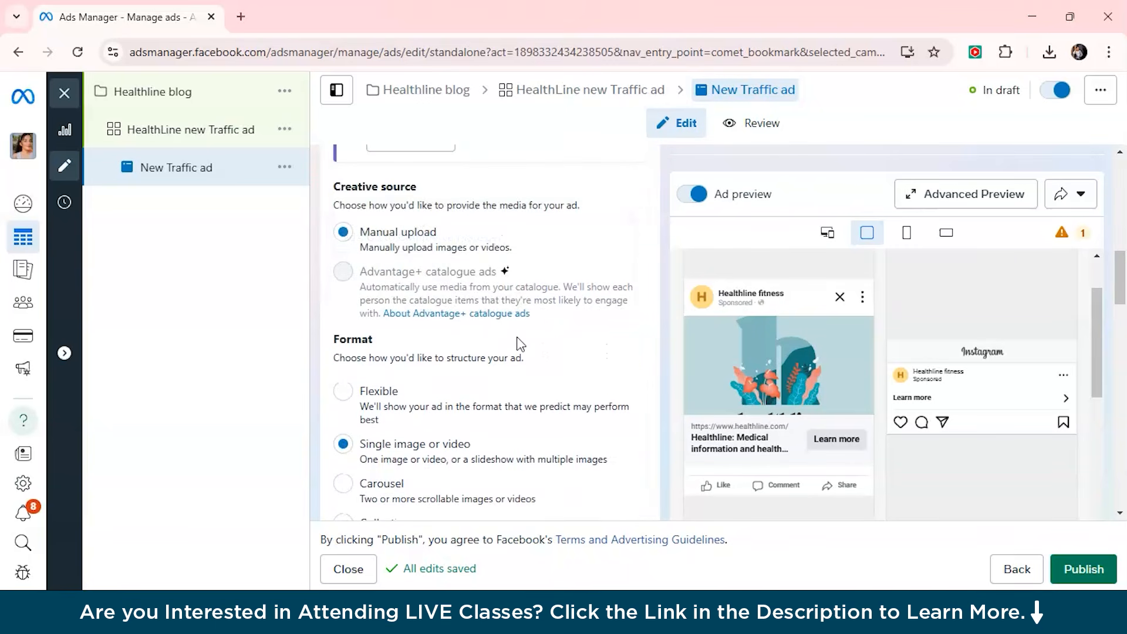
scroll(519, 345, "down", 1)
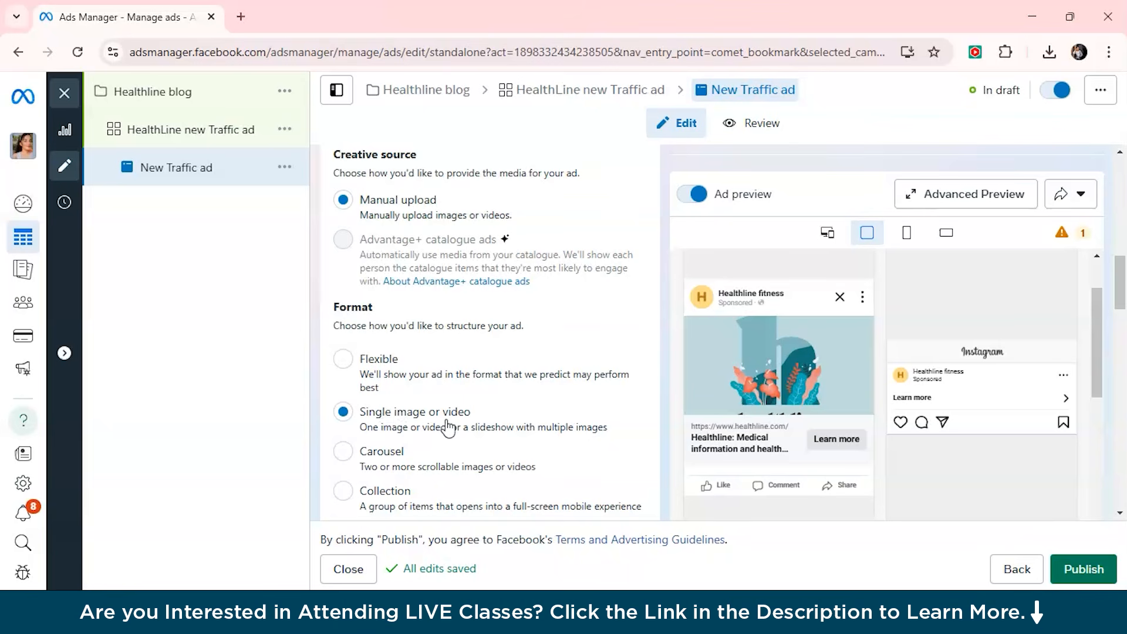
scroll(432, 426, "down", 4)
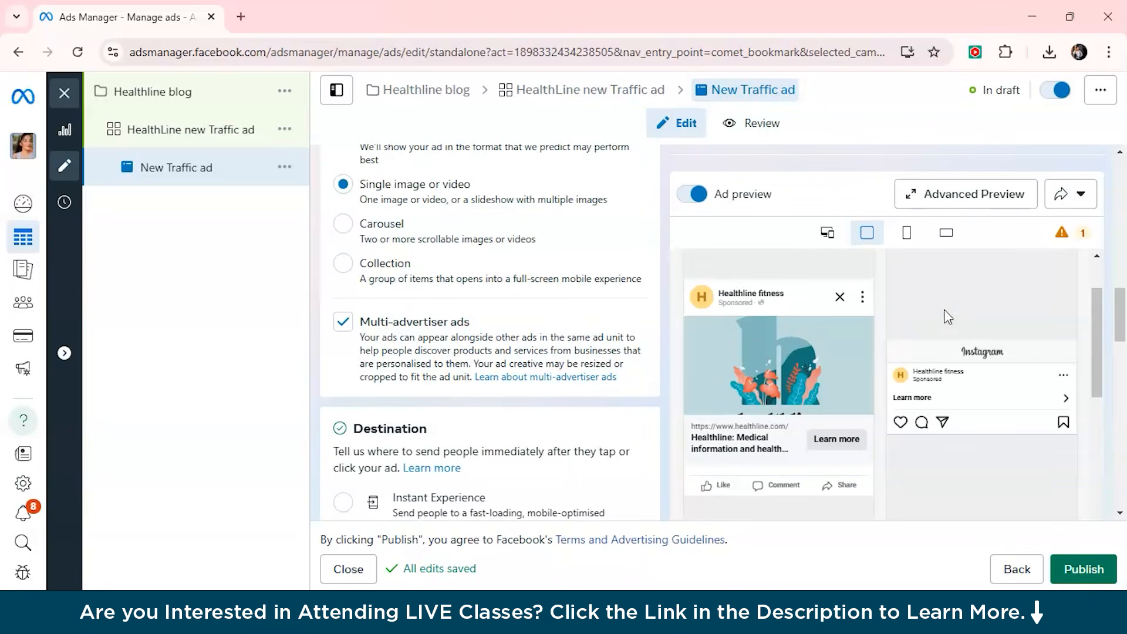
- Look over the Facebook Feed and Instagram previews of the ad
scroll(937, 390, "up", 2)
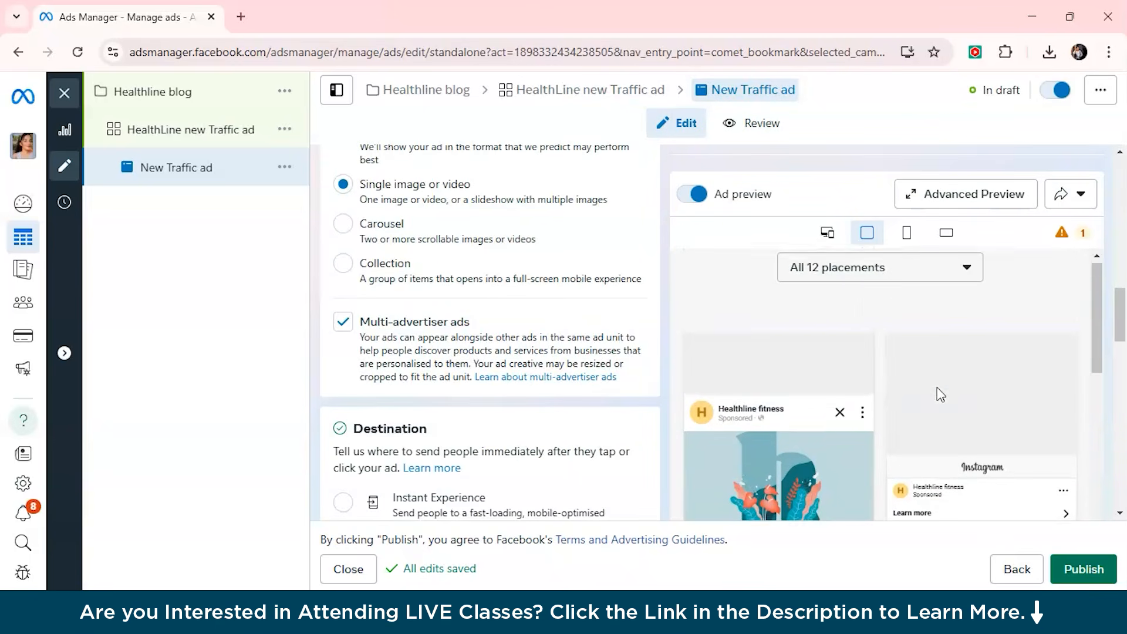
scroll(756, 380, "down", 2)
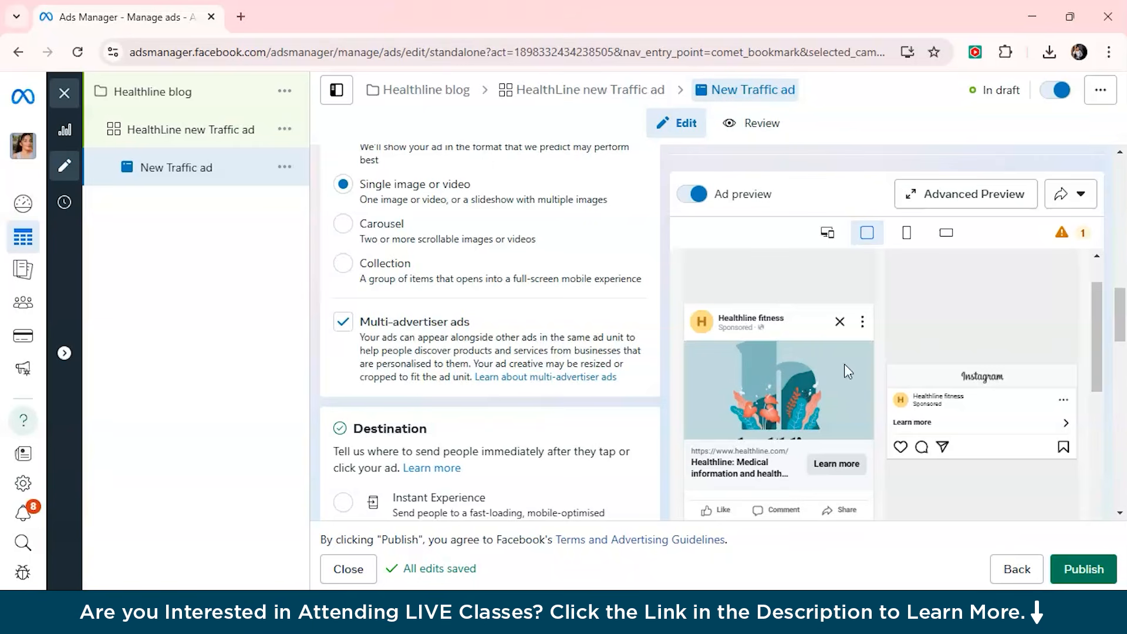
scroll(792, 441, "down", 2)
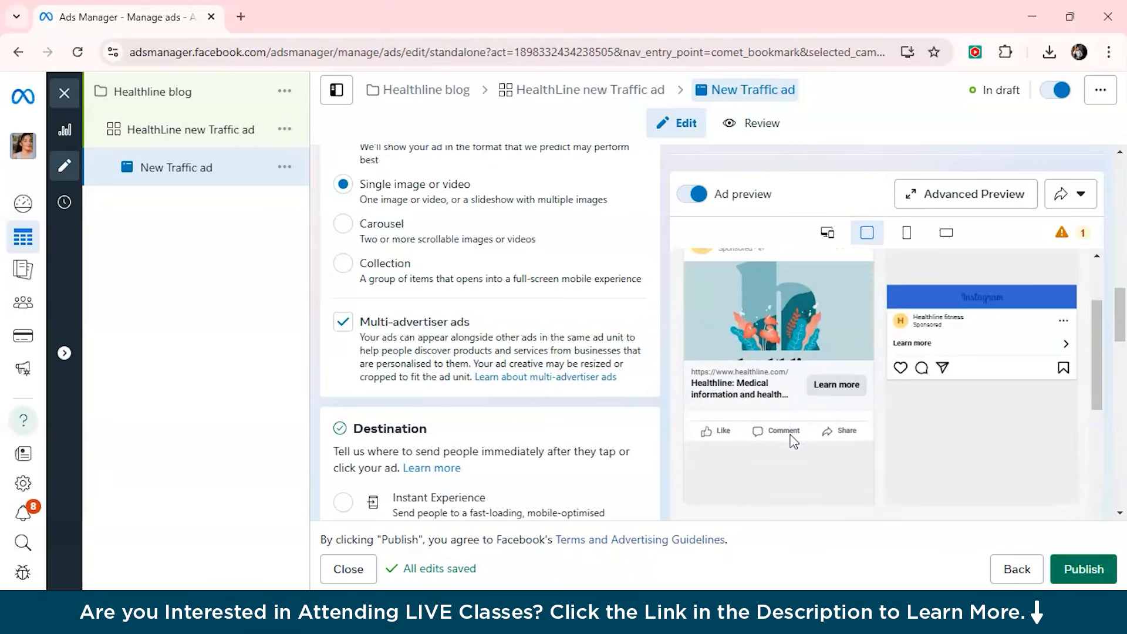
scroll(766, 322, "up", 3)
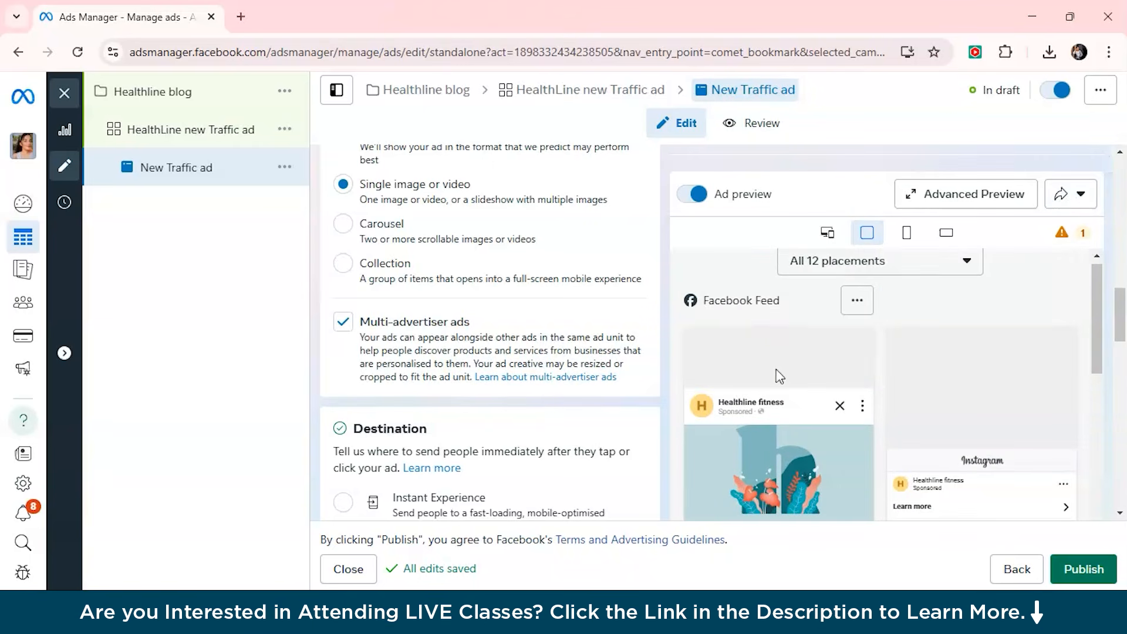
- Start an image ad creative and enter the primary text "Eat at least 5 portions of a variety of fruit and vegetables every day !"
scroll(493, 427, "down", 8)
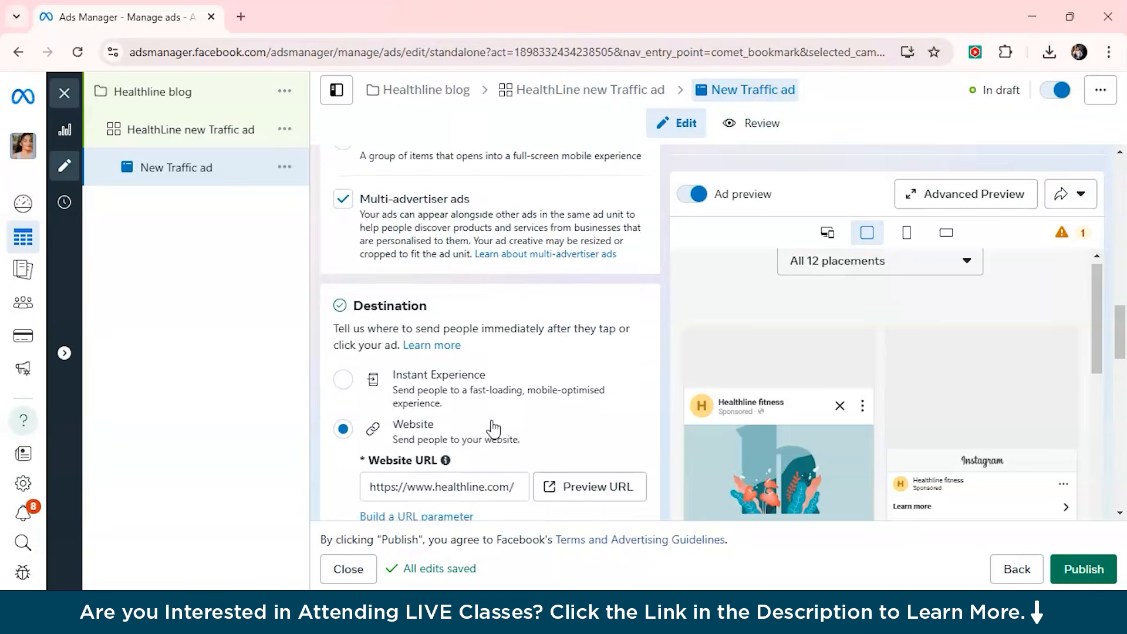
left_click(424, 386)
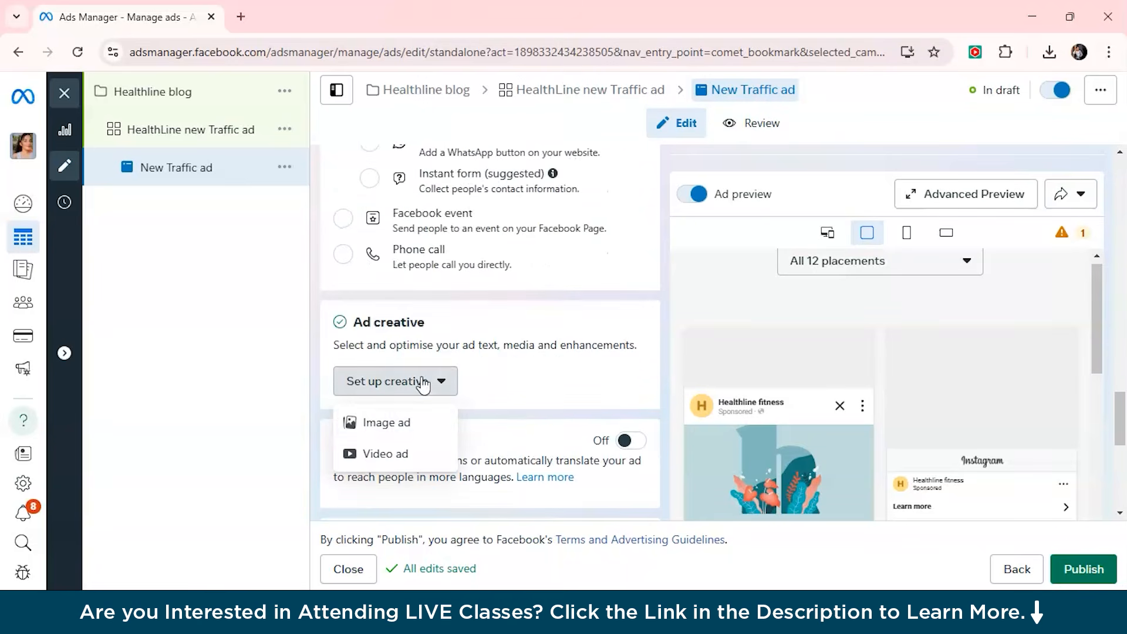
left_click(376, 431)
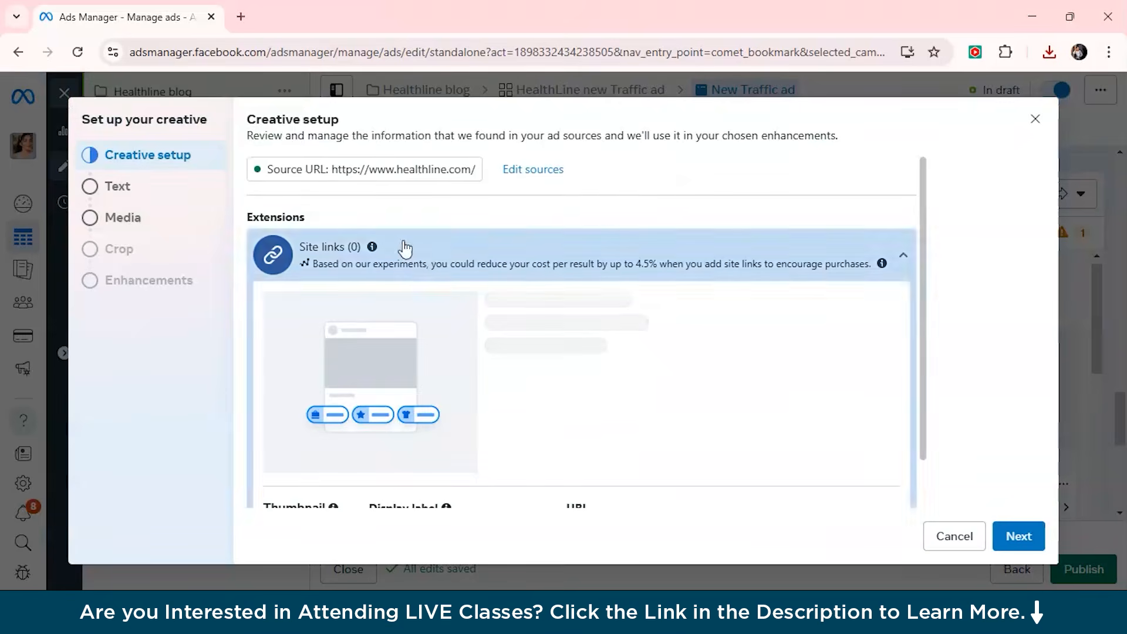
scroll(402, 171, "down", 1)
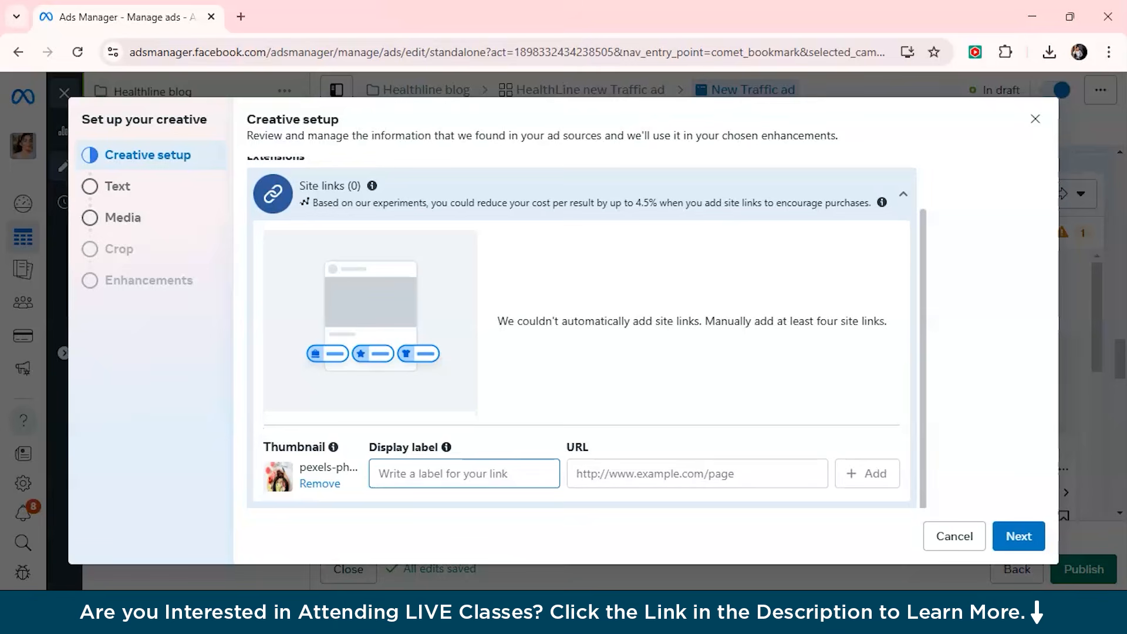
left_click(118, 186)
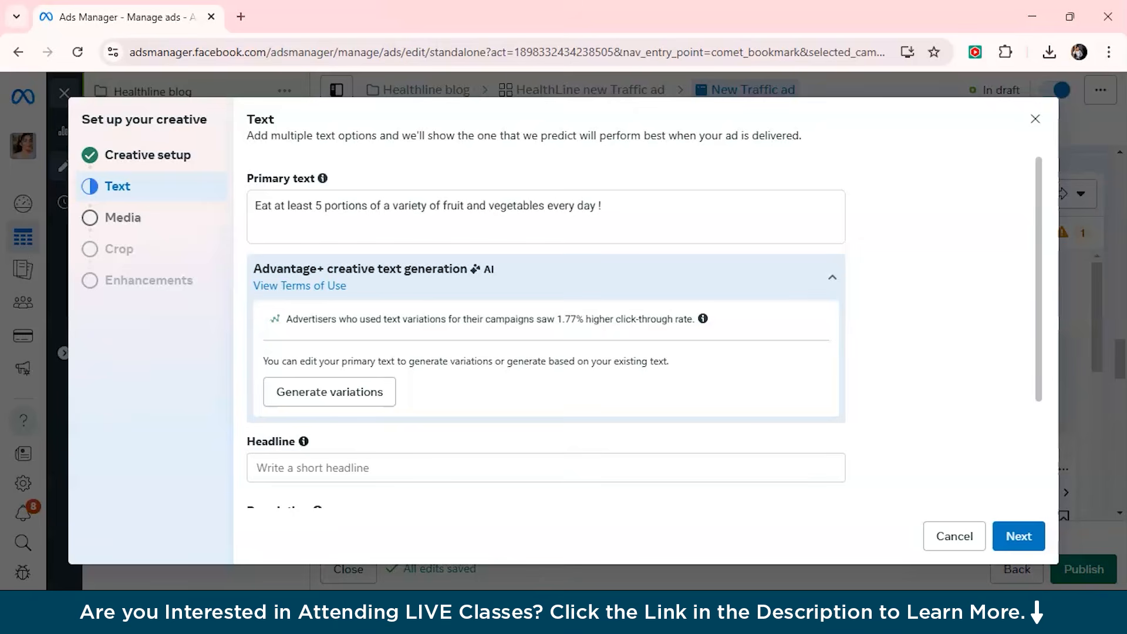
- Enter "Eat Healthy" as the first headline of the image ad creative
scroll(546, 329, "down", 2)
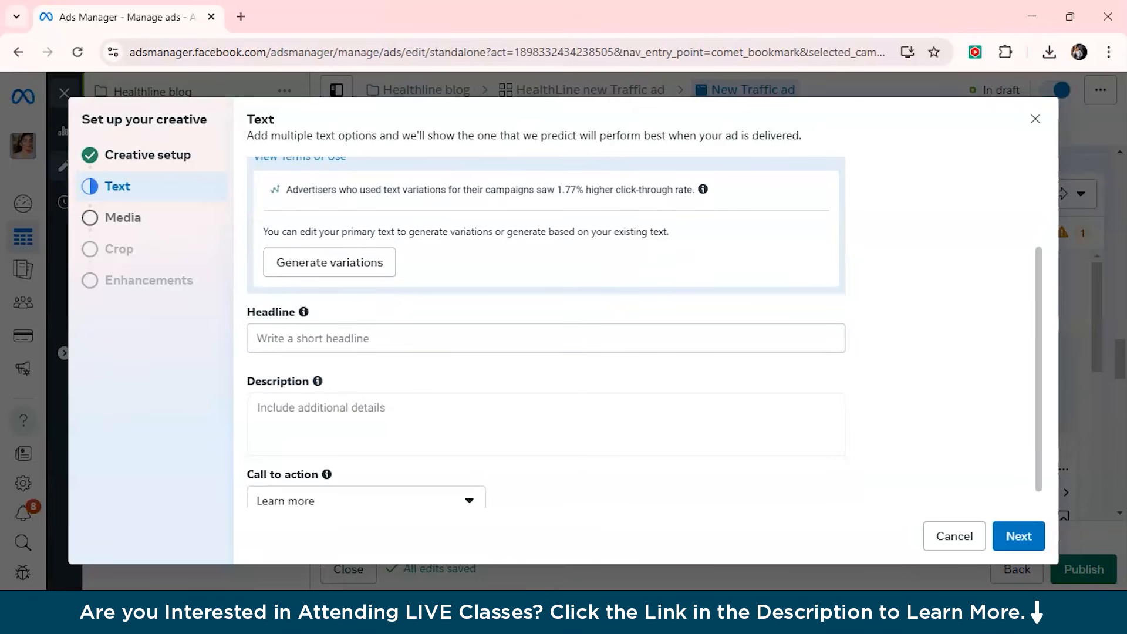
scroll(546, 329, "down", 1)
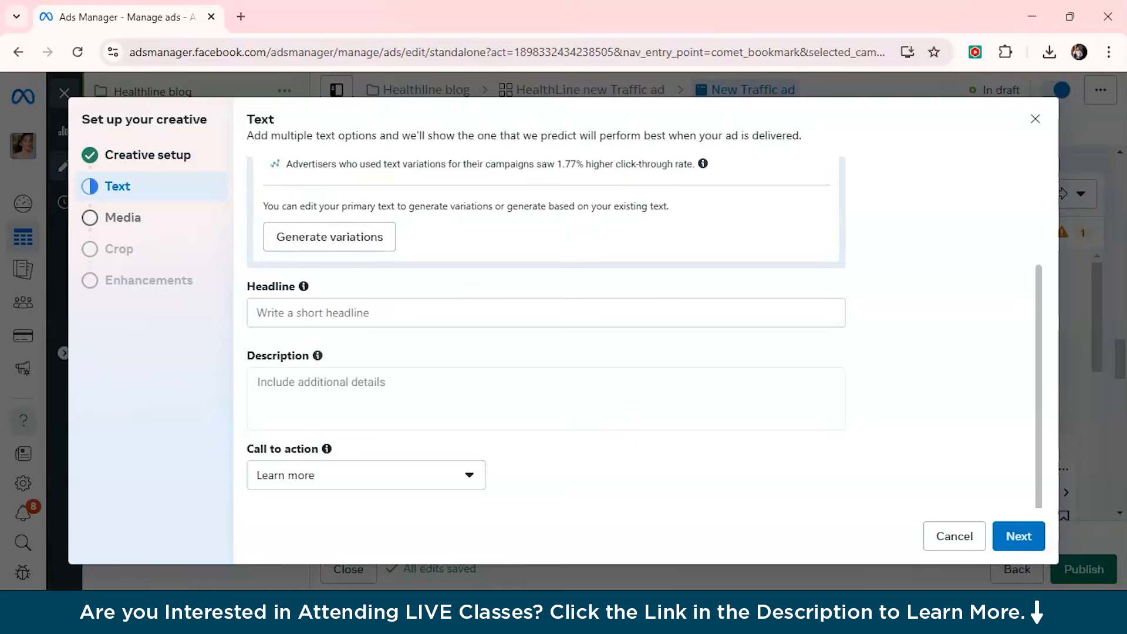
left_click(546, 313)
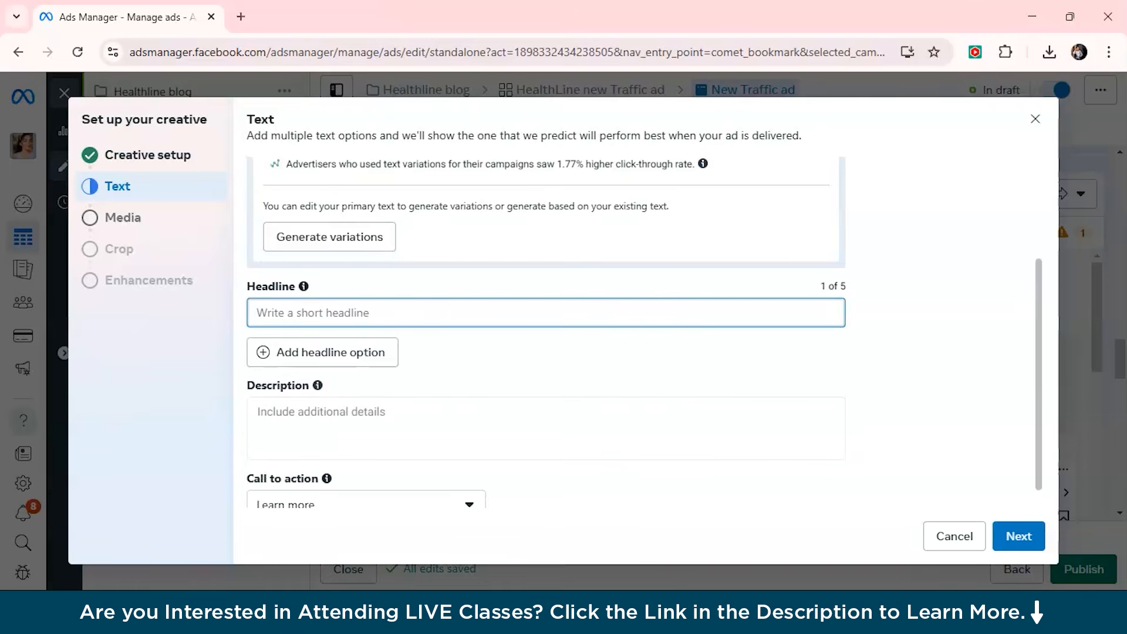
type("Eat")
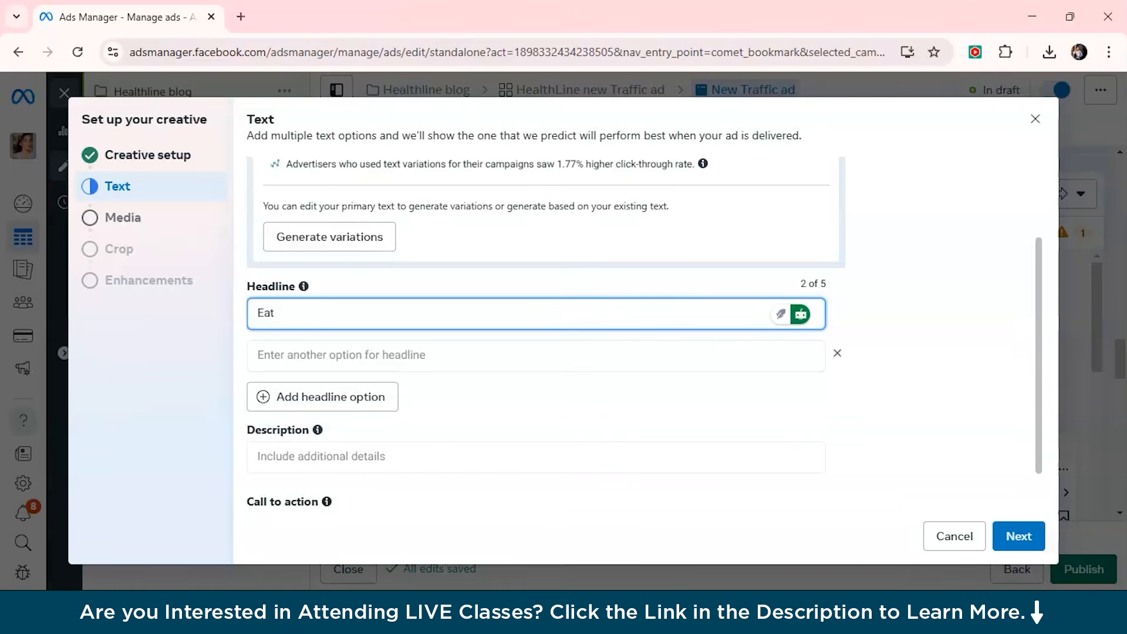
type(" Healthy")
- Enter the creative's description as "Star your day with something healthy , eat fruits and green veggies."
left_click(535, 456)
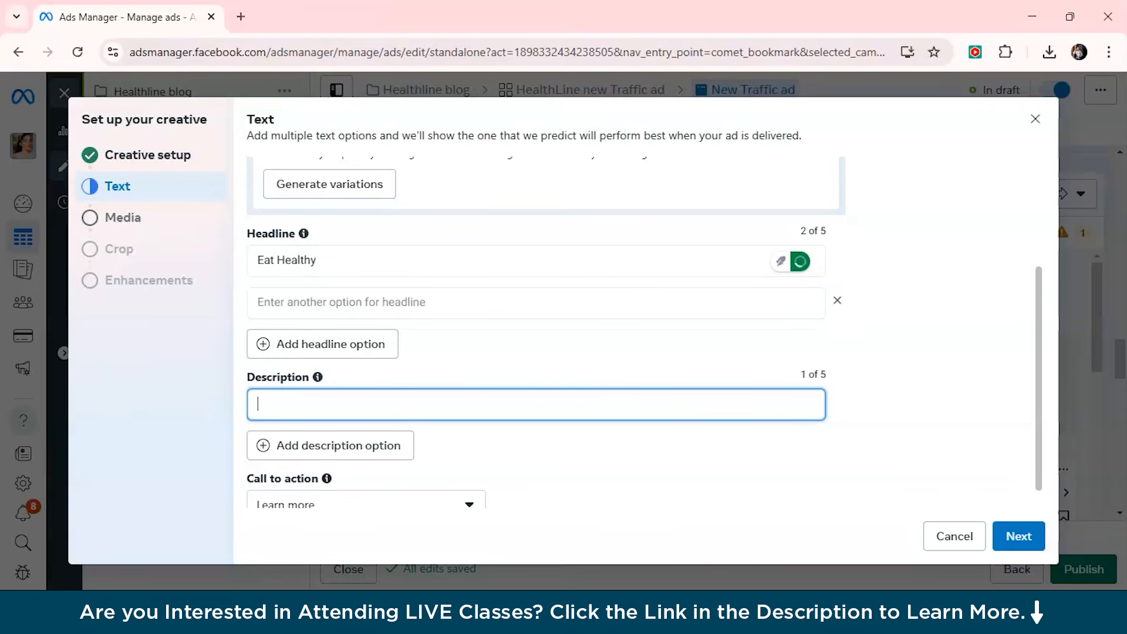
type("Star your d")
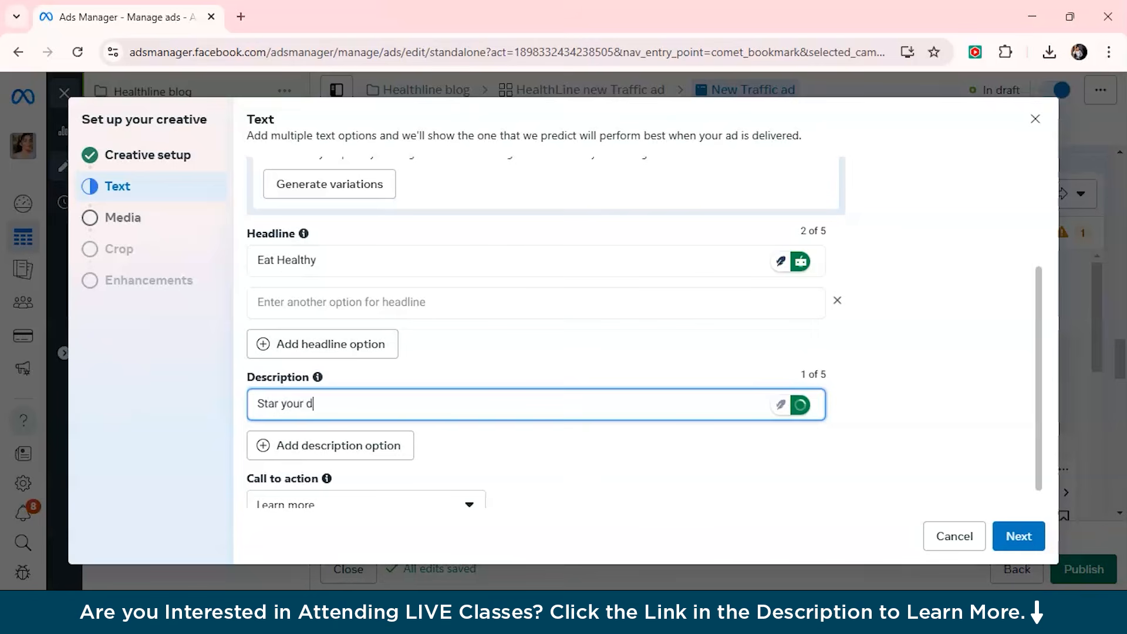
type("ay with something helathy")
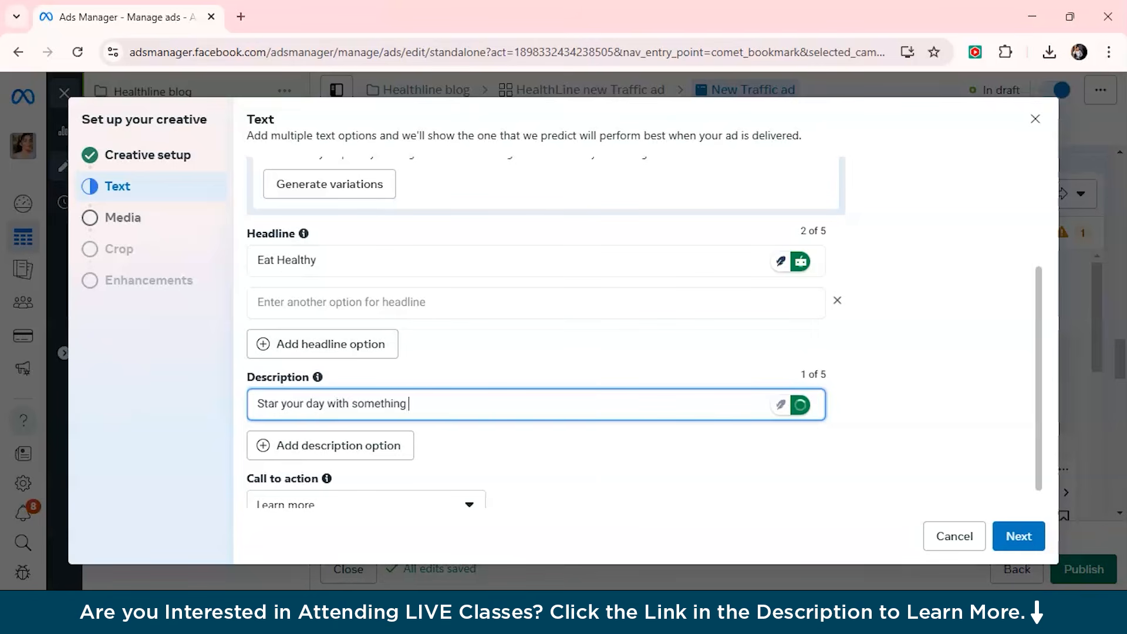
key("BackSpace")
key("BackSpace")
key("BackSpace")
key("BackSpace")
key("BackSpace")
key("BackSpace")
type("althy , eat fruits and green")
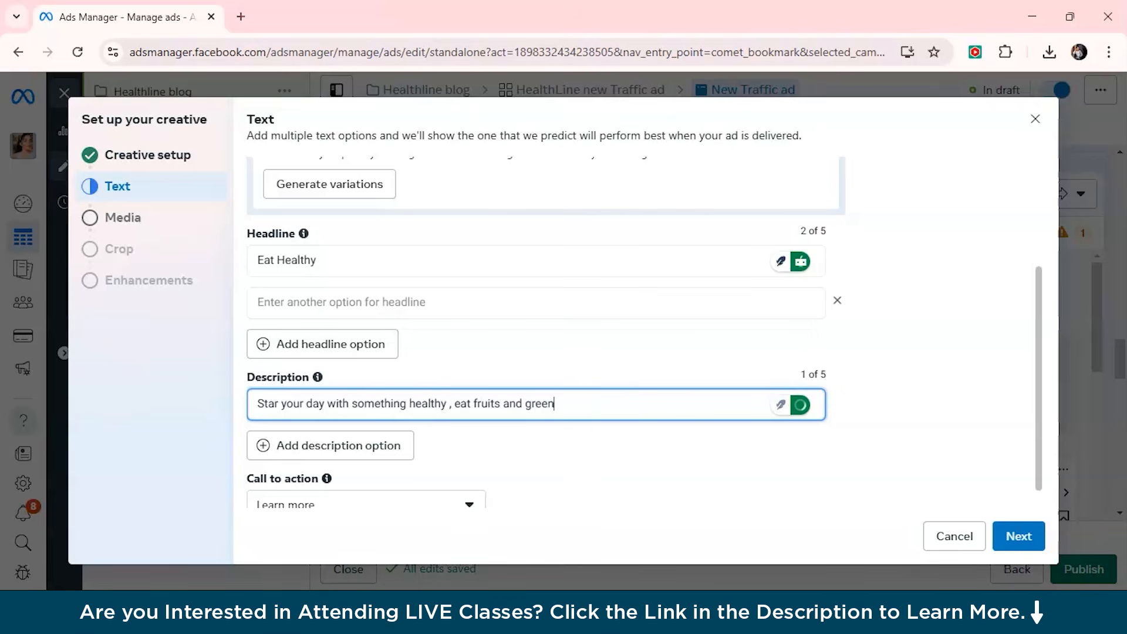
type(" veggies 1")
key("BackSpace")
type(".")
- Look through the creative's call-to-action options and keep Learn more
scroll(535, 352, "down", 1)
left_click(364, 475)
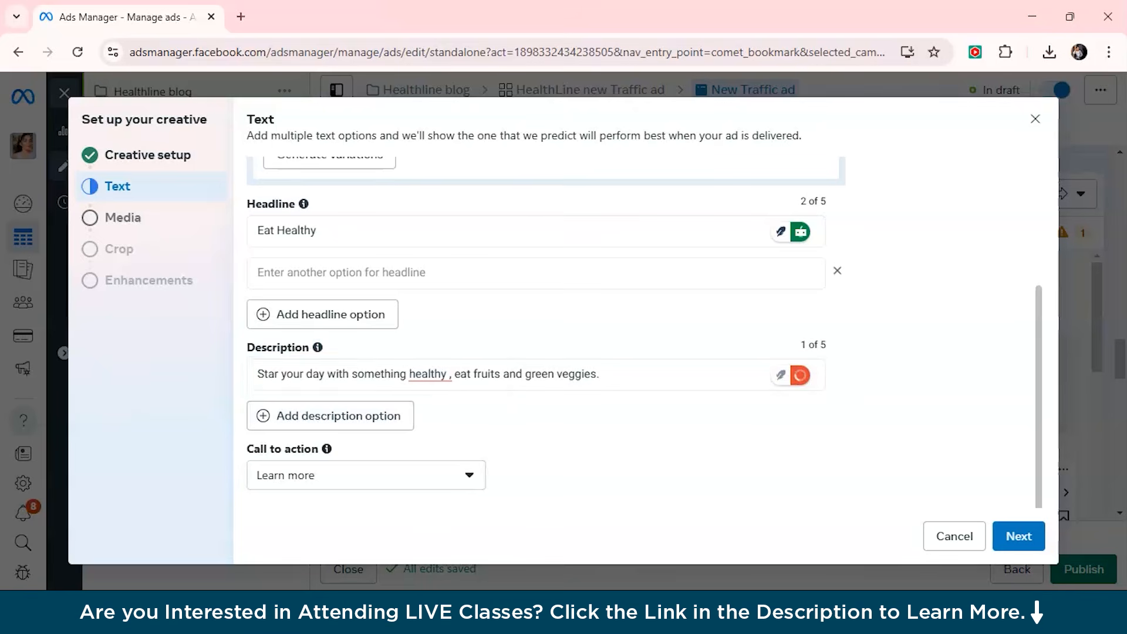
scroll(359, 341, "up", 1)
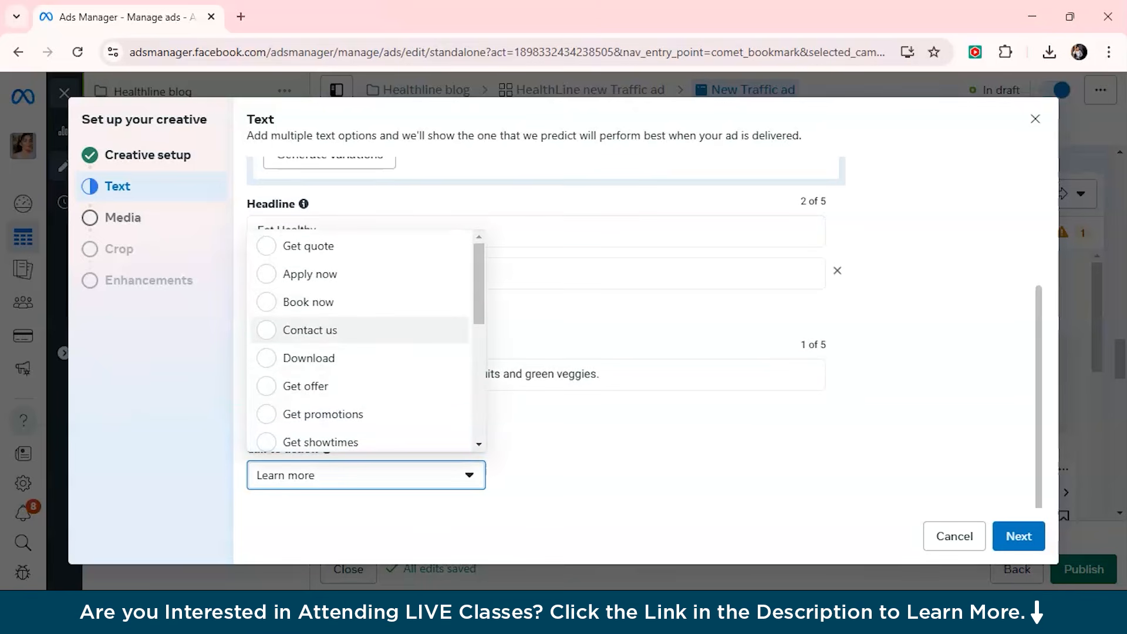
scroll(359, 355, "down", 4)
scroll(360, 411, "down", 3)
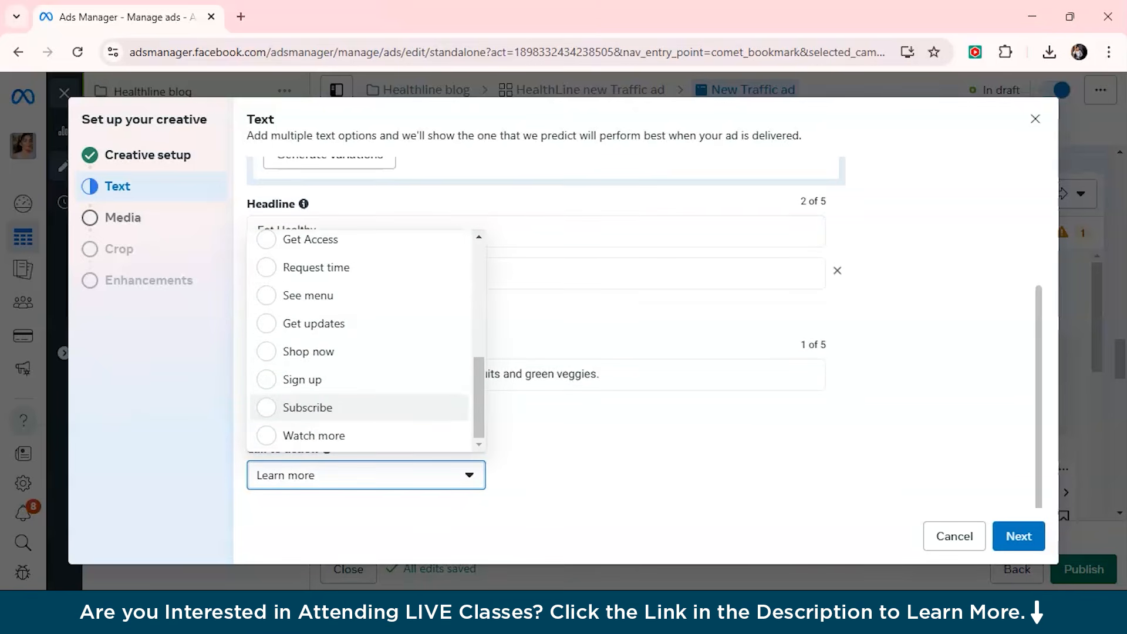
scroll(359, 411, "up", 2)
scroll(359, 341, "up", 5)
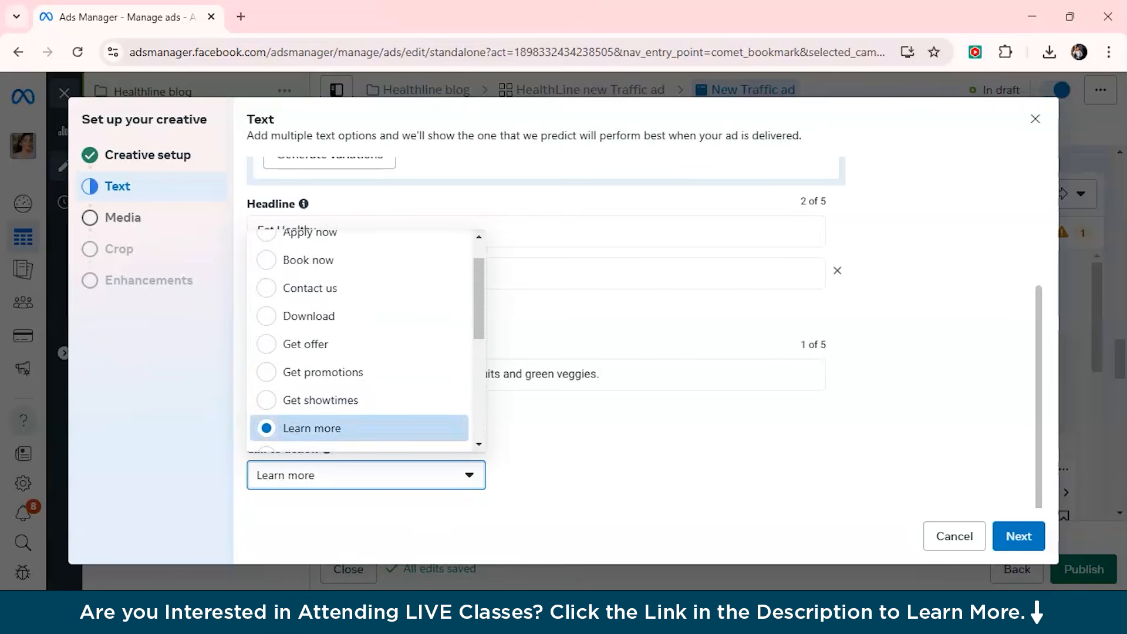
scroll(360, 352, "down", 3)
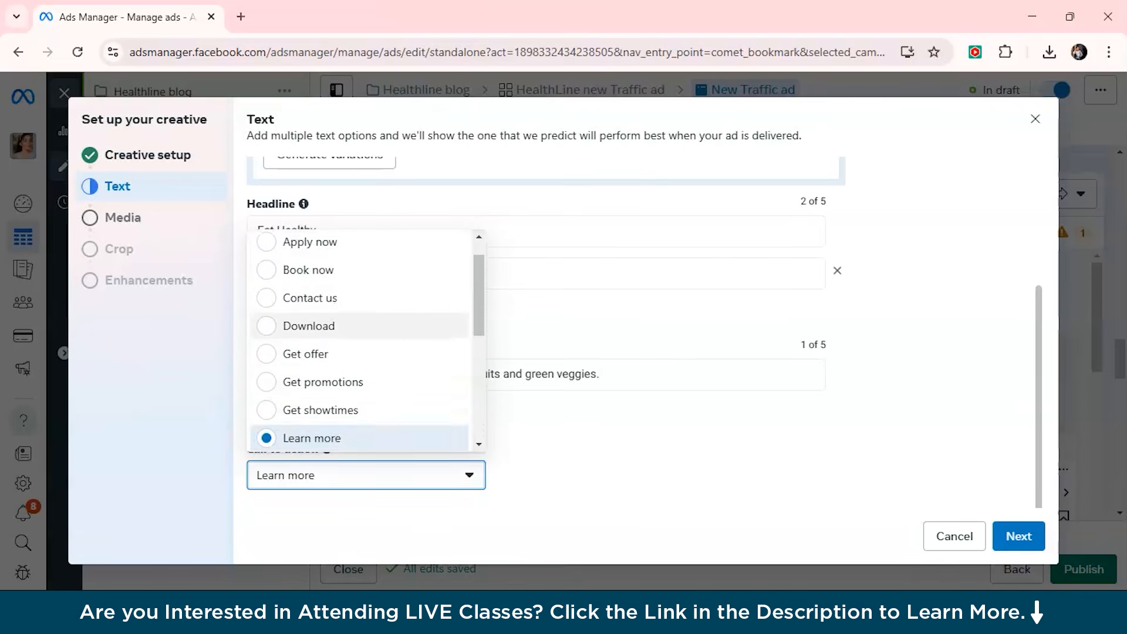
left_click(359, 380)
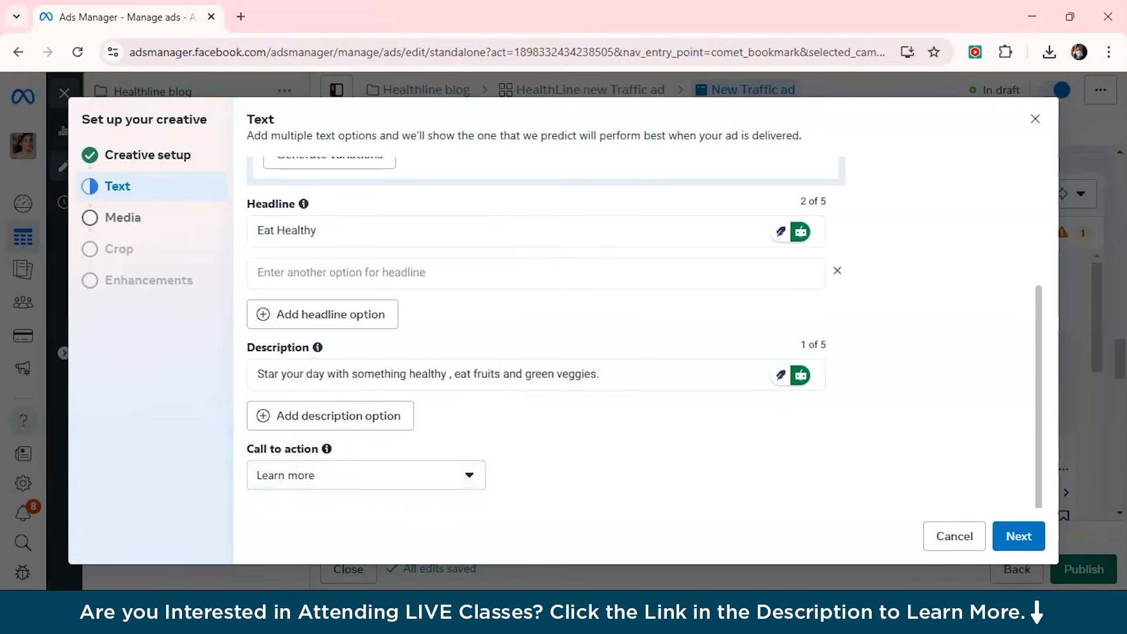
- Check the account and Healthline fitness Page images offered as ad media and close the creative setup
left_click(1018, 536)
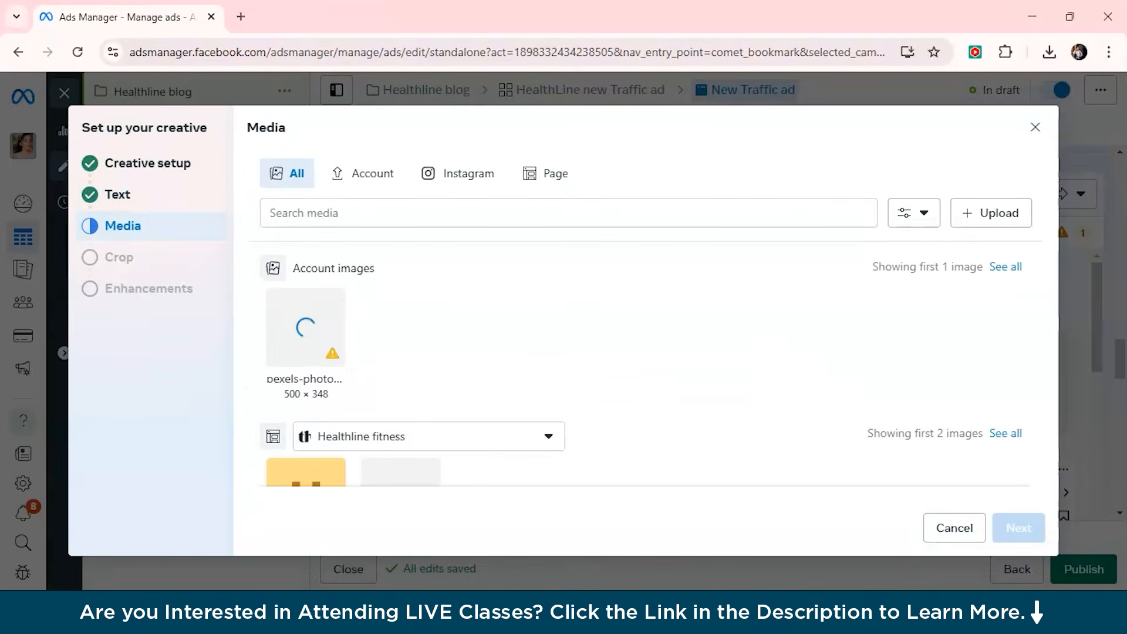
scroll(639, 363, "down", 2)
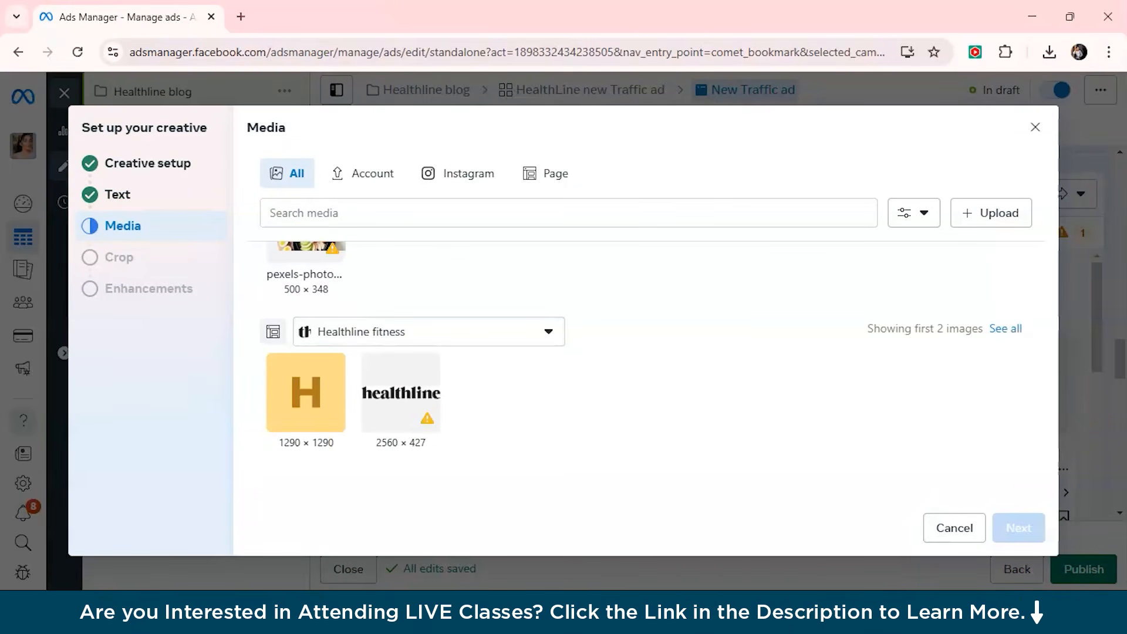
scroll(640, 364, "up", 2)
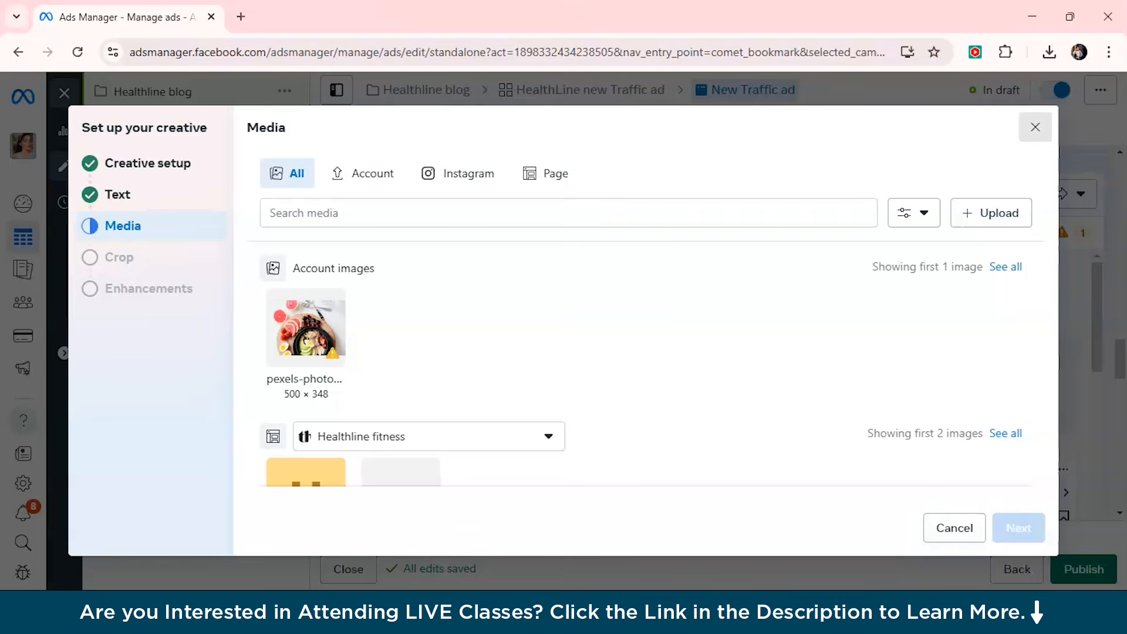
left_click(1035, 126)
- Review the ad's media, primary text, headline, description, call to action, info labels, language and tracking settings
scroll(490, 329, "down", 3)
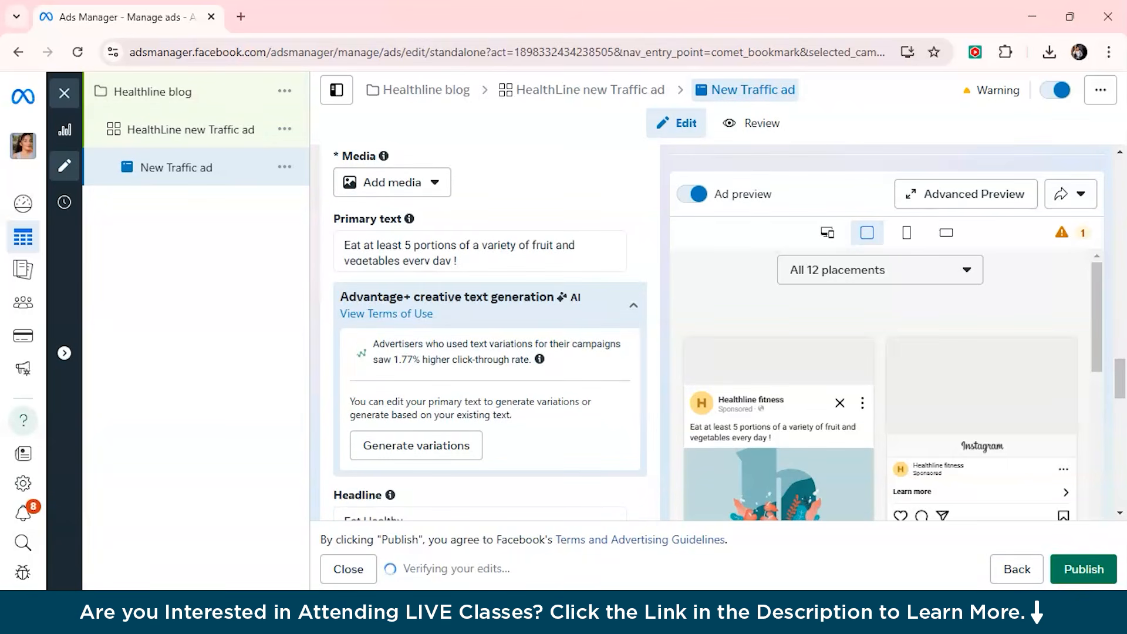
scroll(490, 328, "up", 3)
scroll(491, 329, "down", 12)
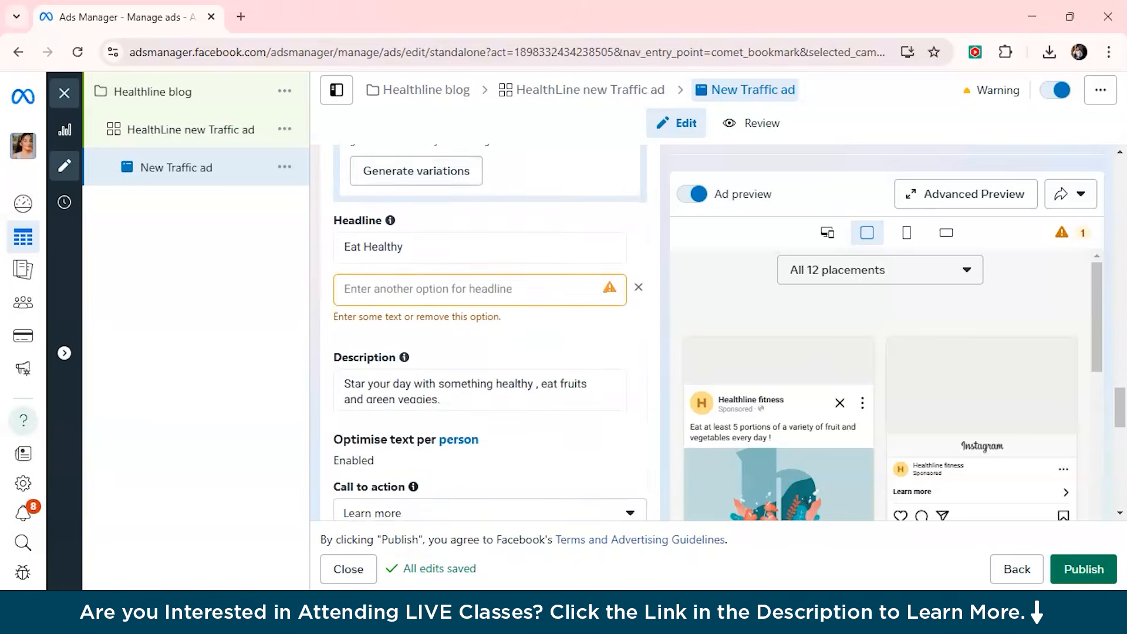
scroll(490, 329, "up", 3)
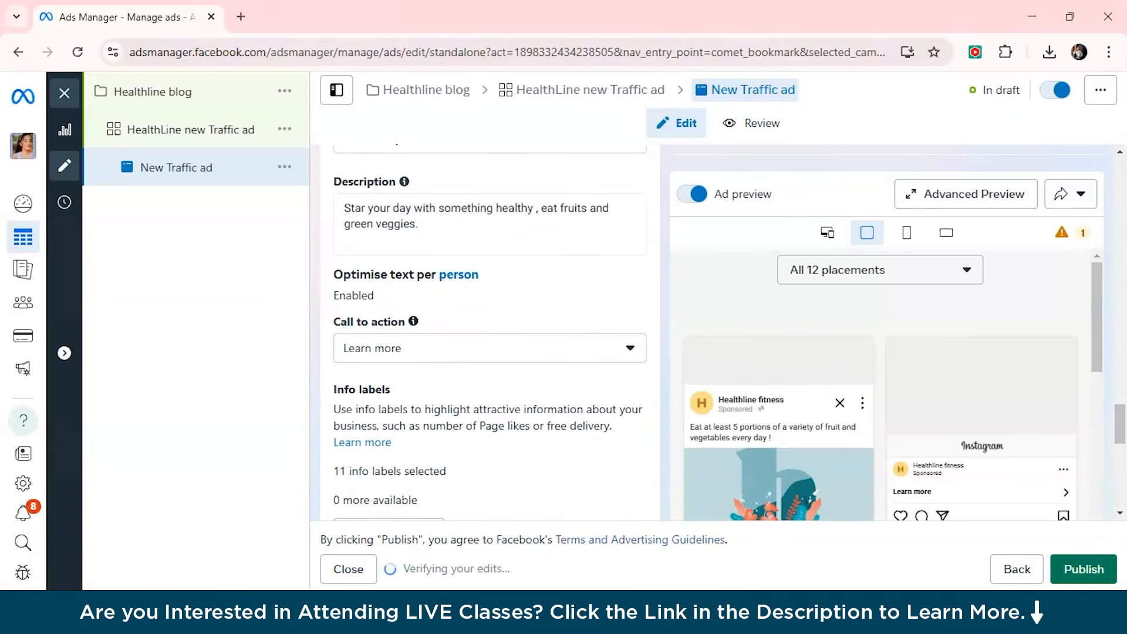
scroll(490, 329, "up", 1)
scroll(490, 329, "up", 8)
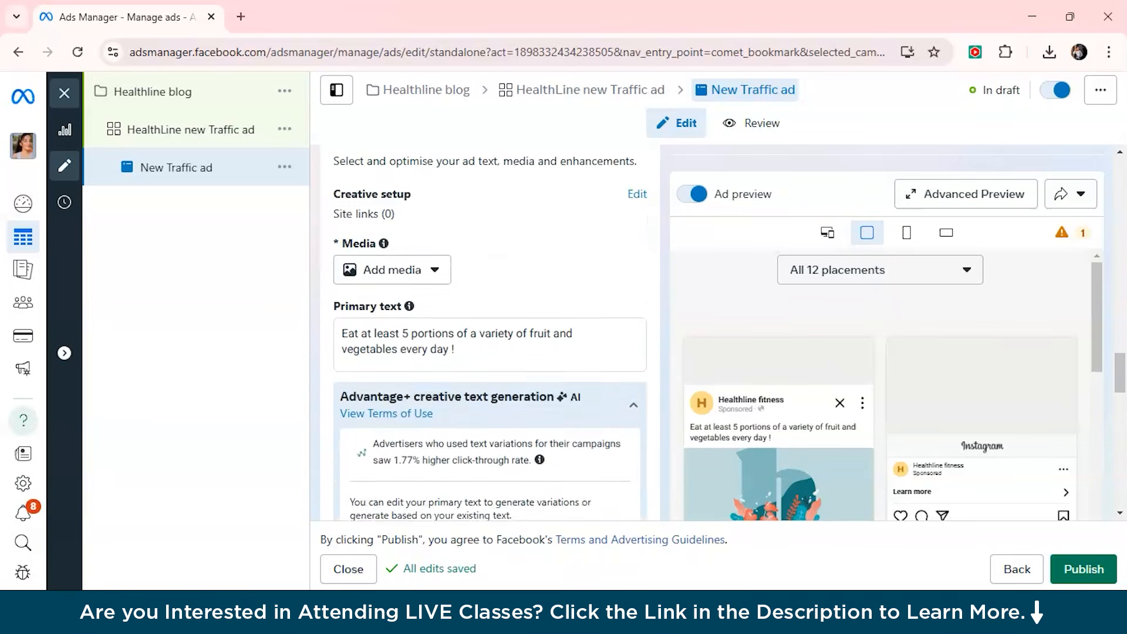
scroll(490, 329, "down", 15)
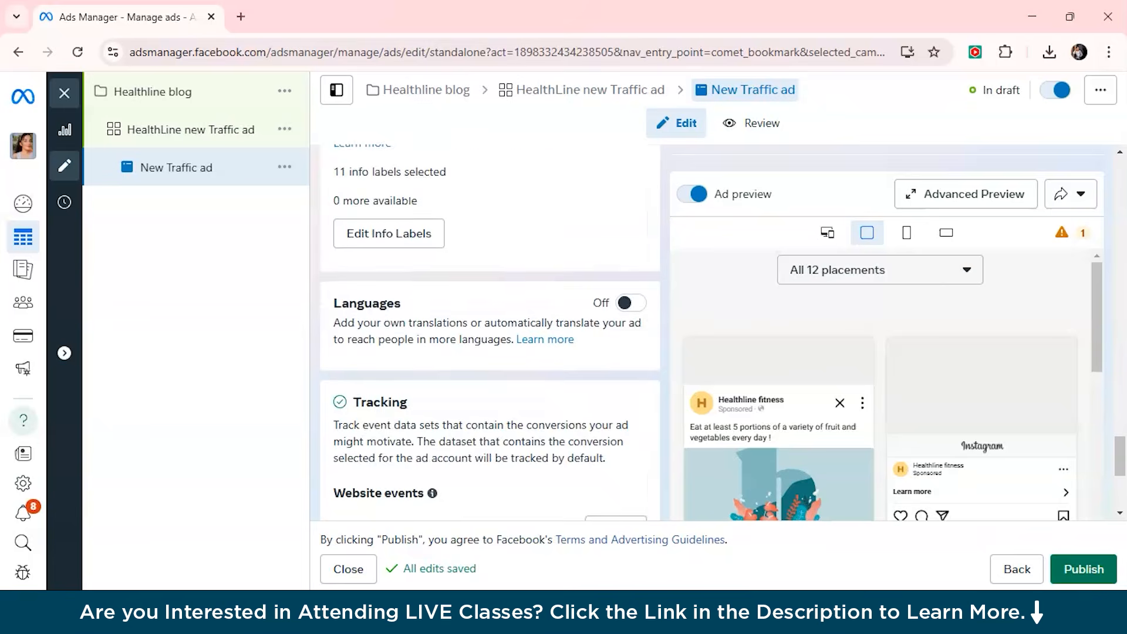
scroll(490, 329, "up", 3)
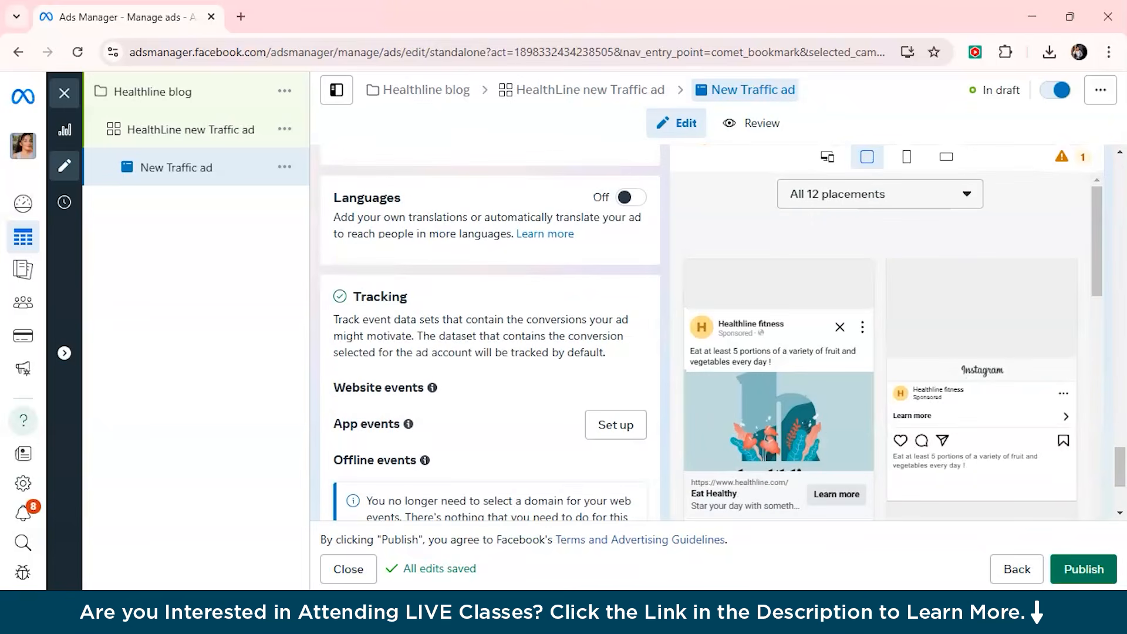
mouse_move(432, 387)
scroll(432, 387, "up", 4)
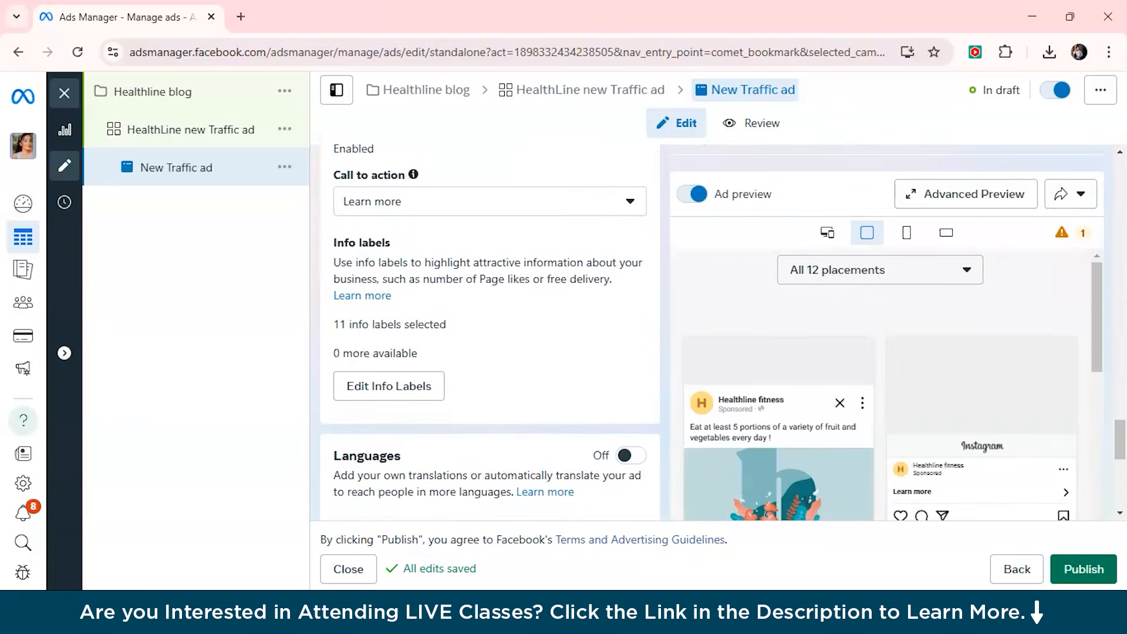
scroll(432, 388, "down", 5)
mouse_move(424, 426)
scroll(425, 426, "down", 2)
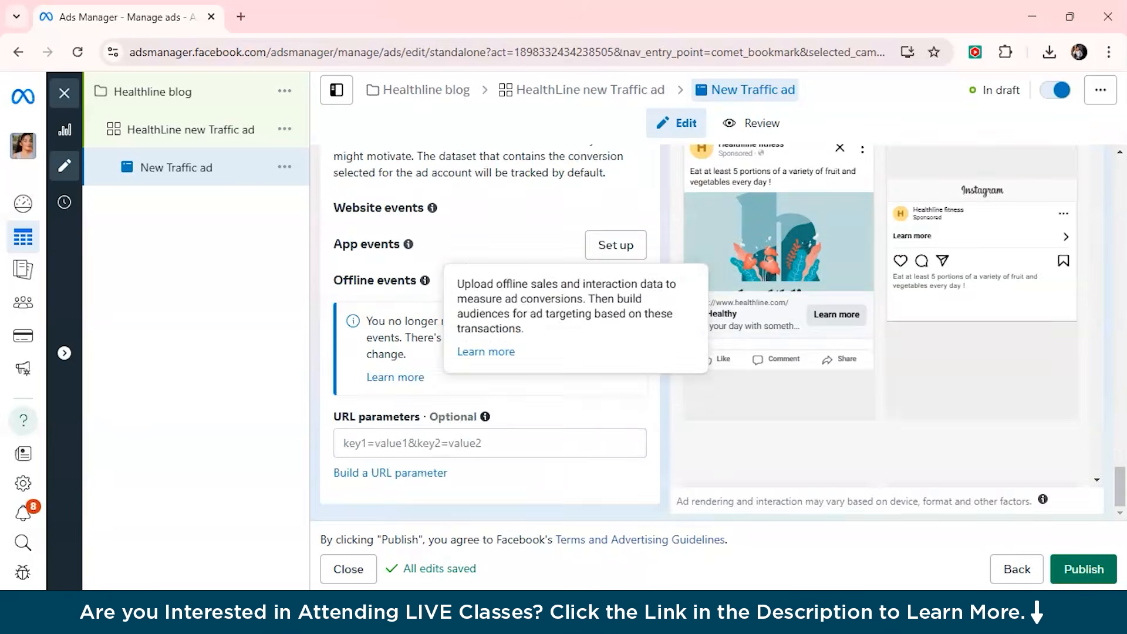
scroll(424, 426, "up", 10)
scroll(424, 411, "up", 8)
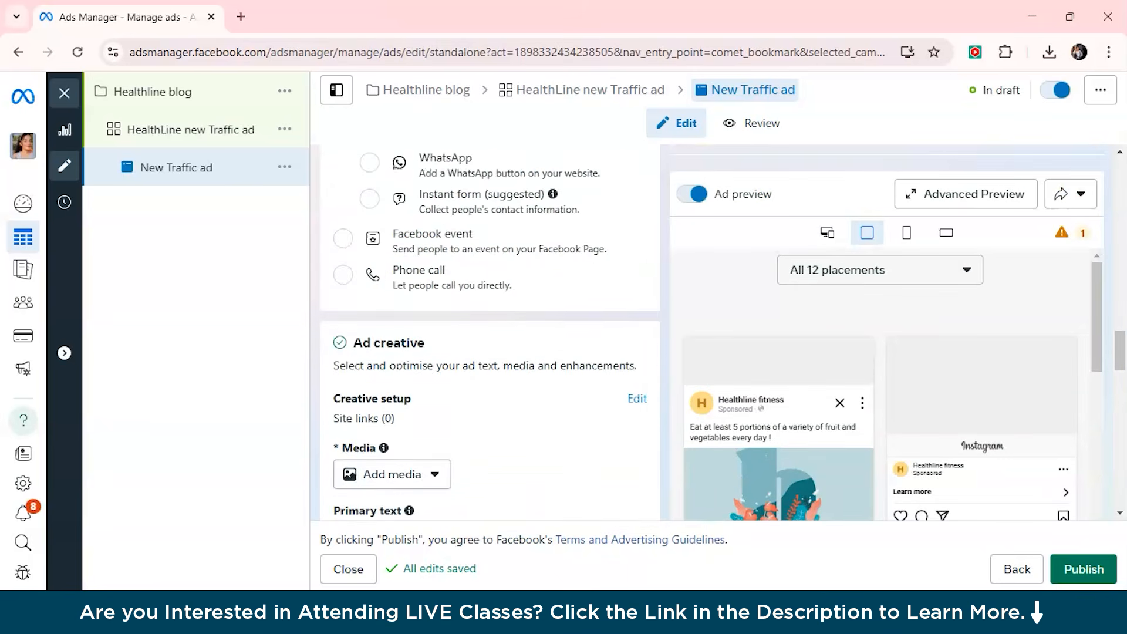
- Choose WhatsApp as the browser add-on for the ad's website destination
left_click(369, 412)
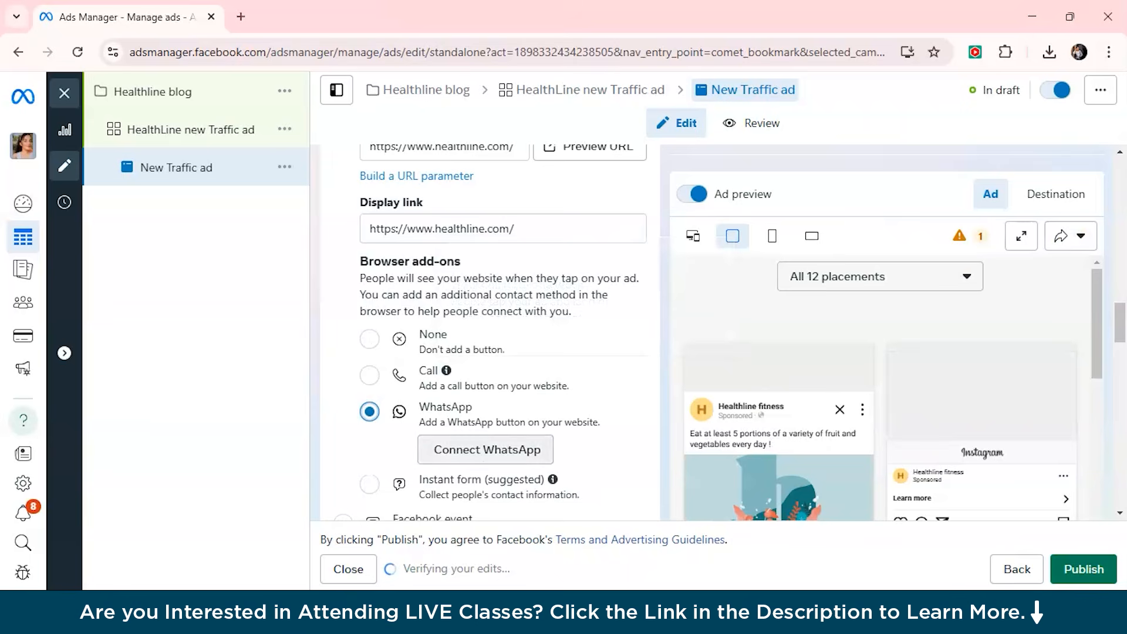
scroll(490, 329, "down", 1)
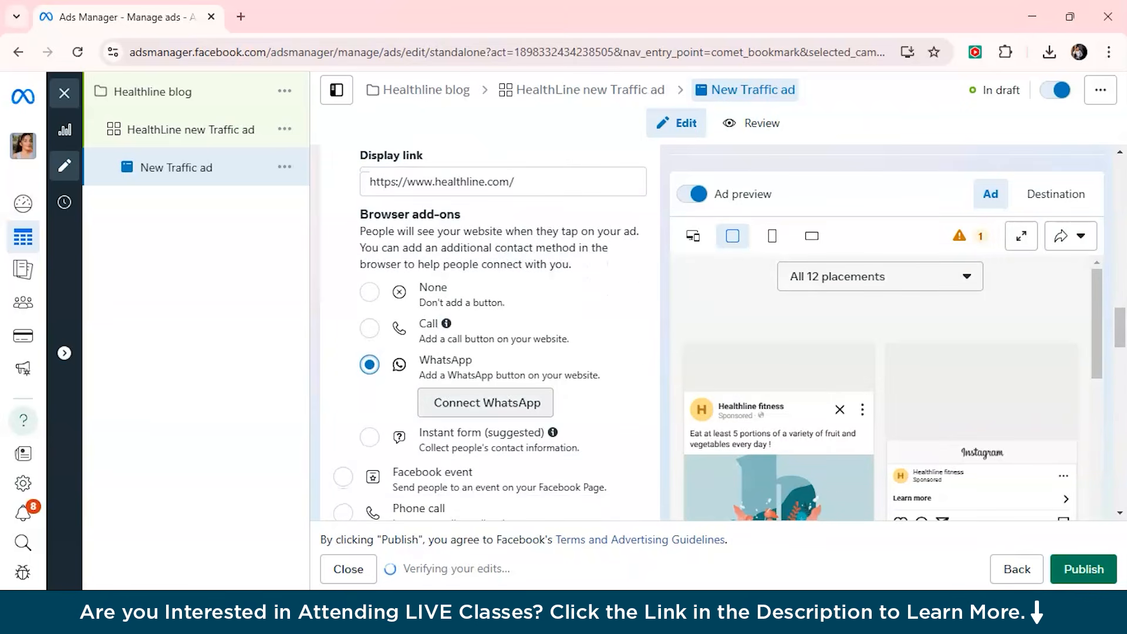
scroll(490, 329, "down", 1)
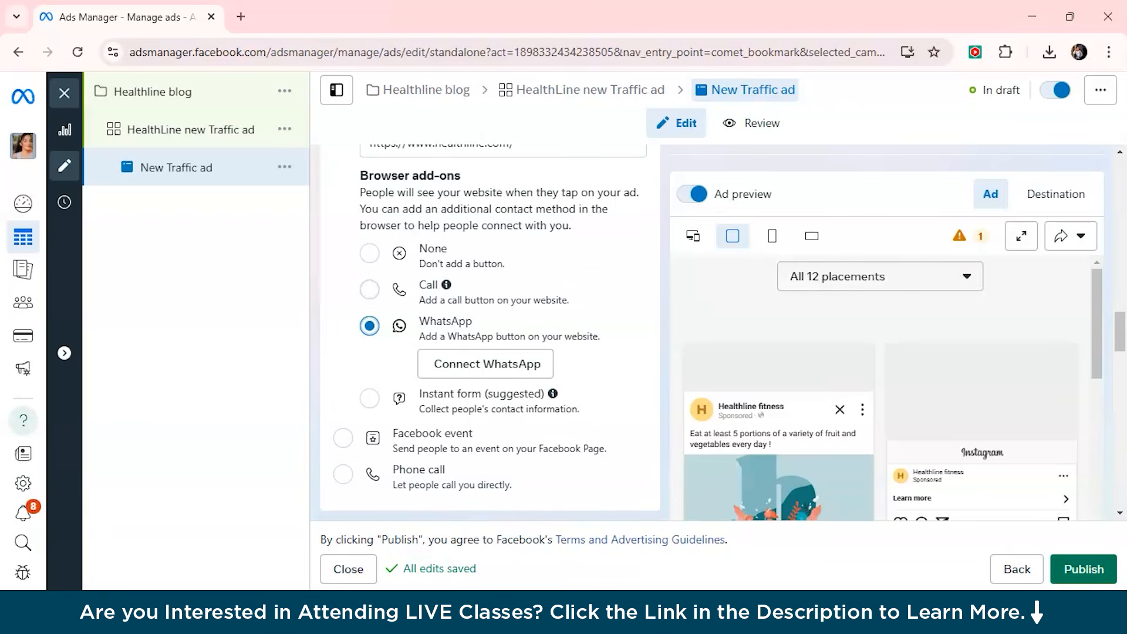
scroll(490, 329, "up", 15)
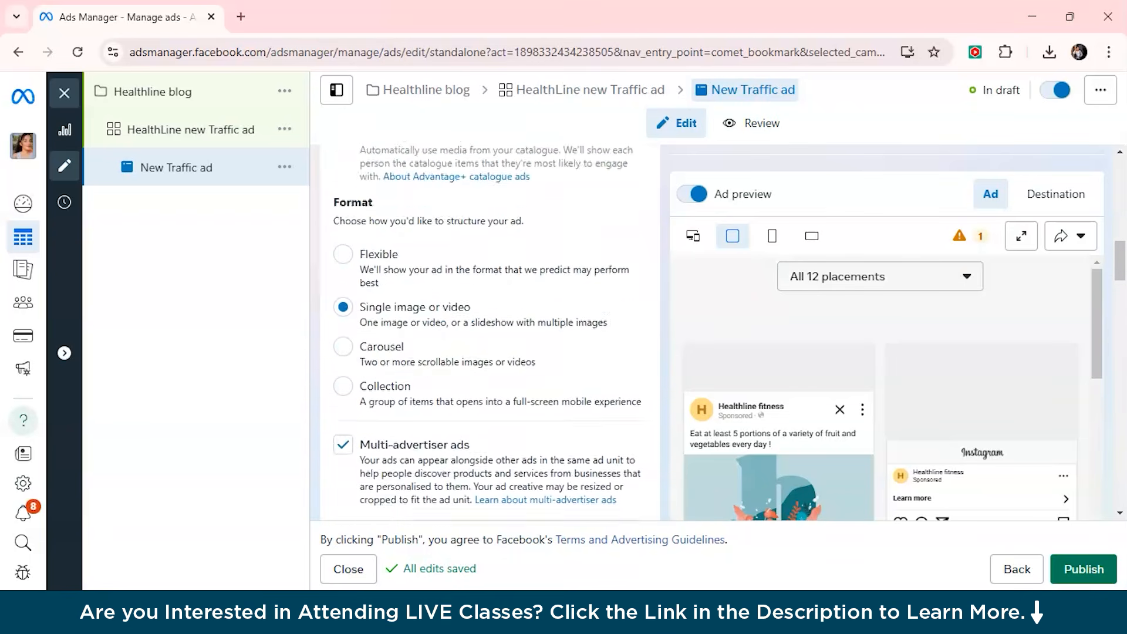
- Preview the ad across all placements, in feeds and search results, and in the vertical format
scroll(490, 329, "down", 20)
left_click(692, 236)
scroll(880, 387, "down", 7)
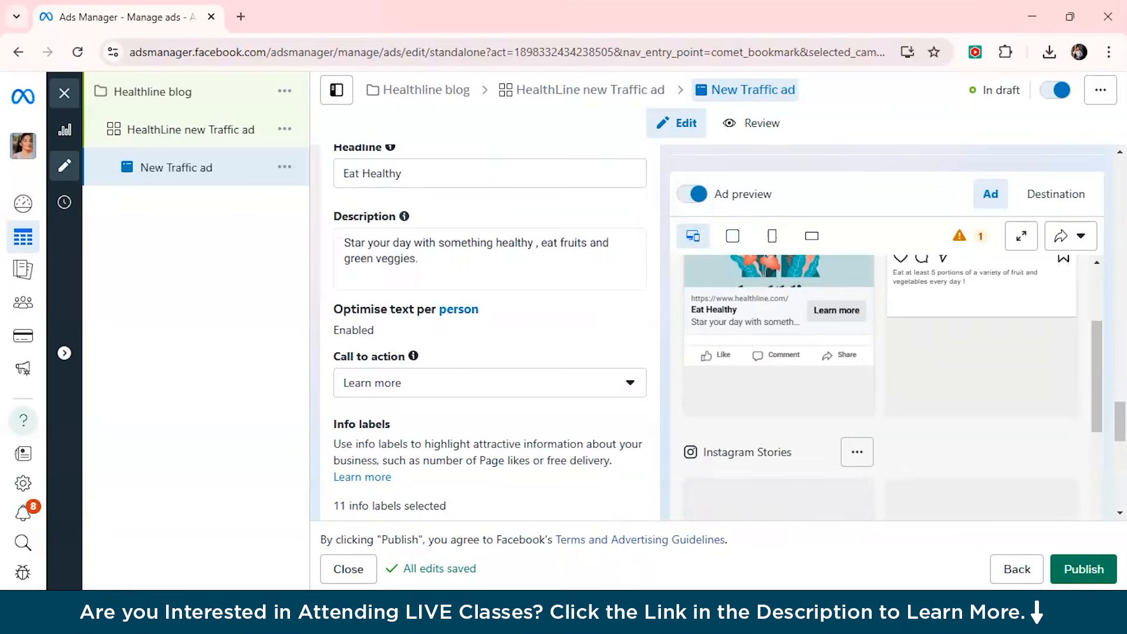
left_click(732, 236)
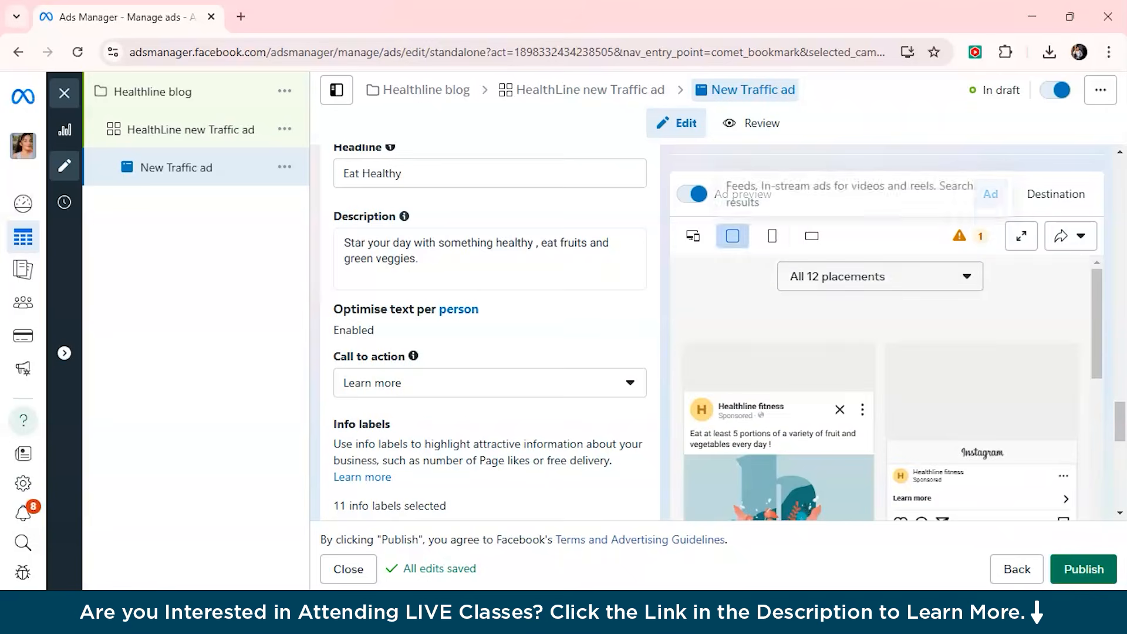
left_click(772, 236)
left_click(692, 236)
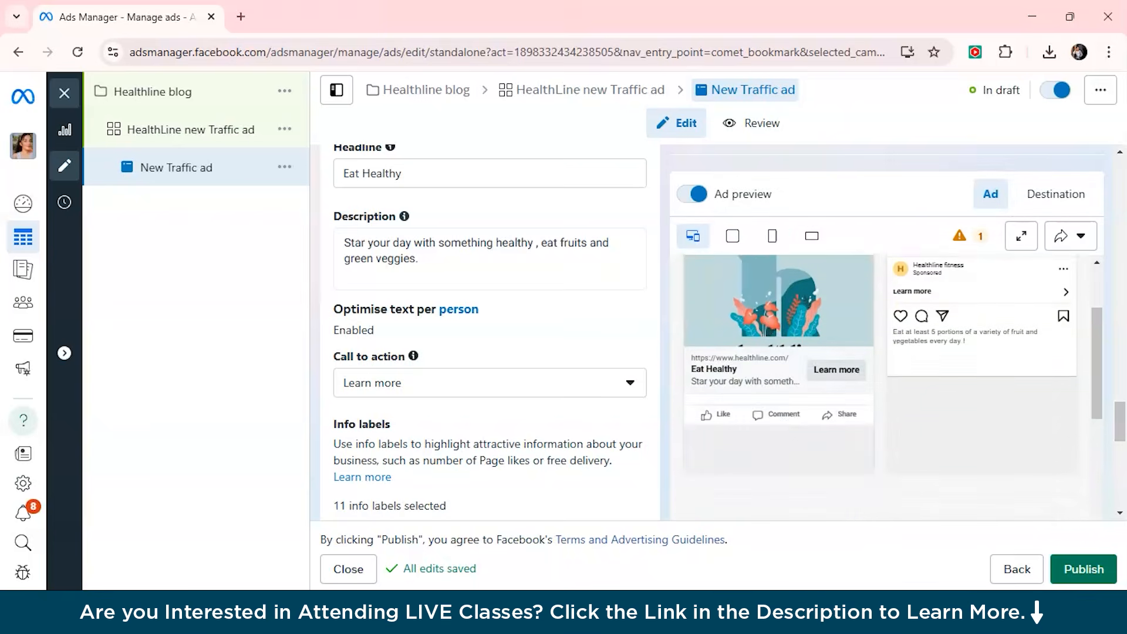
scroll(490, 329, "down", 5)
scroll(490, 329, "up", 10)
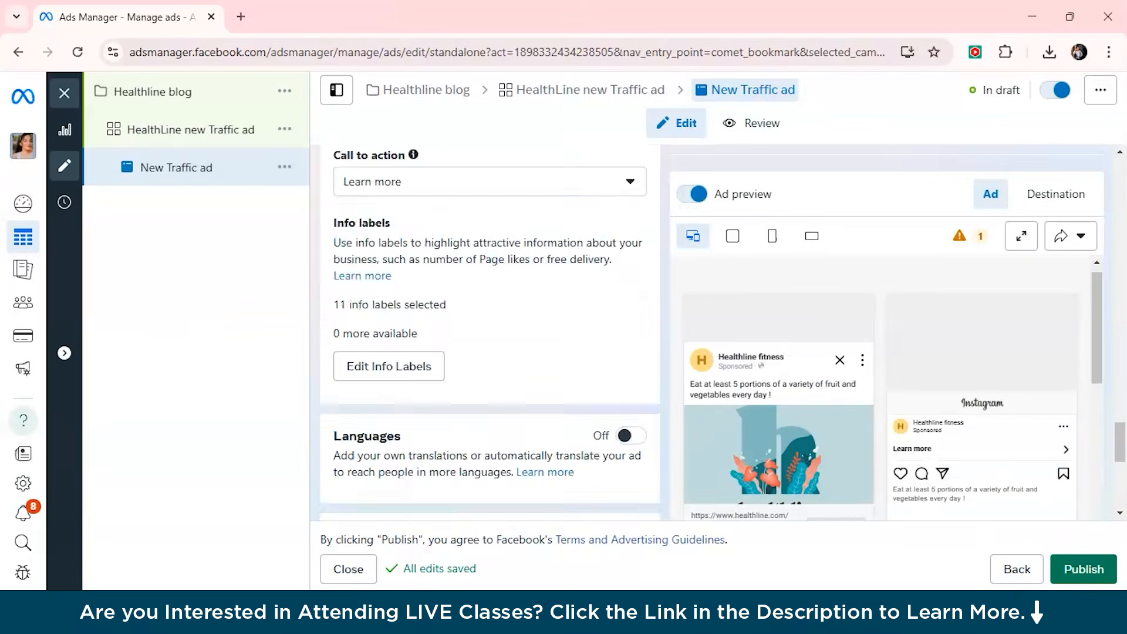
- Start adding an image to the ad and review the site links extension in the creative setup
scroll(390, 423, "up", 1)
left_click(390, 430)
left_click(375, 473)
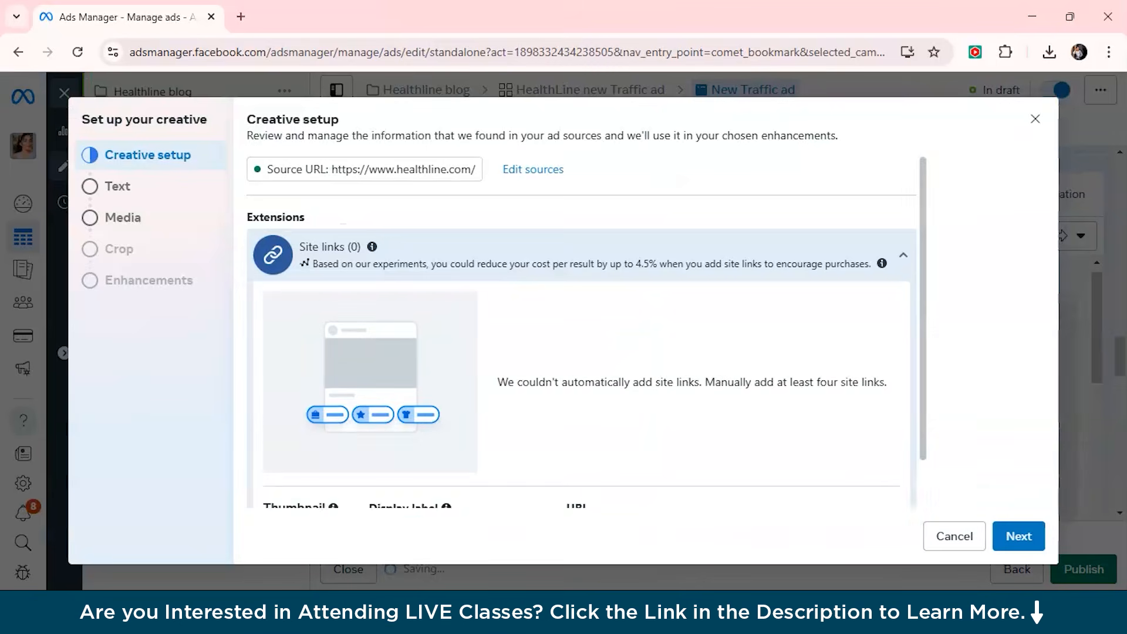
scroll(581, 332, "down", 1)
scroll(581, 332, "up", 1)
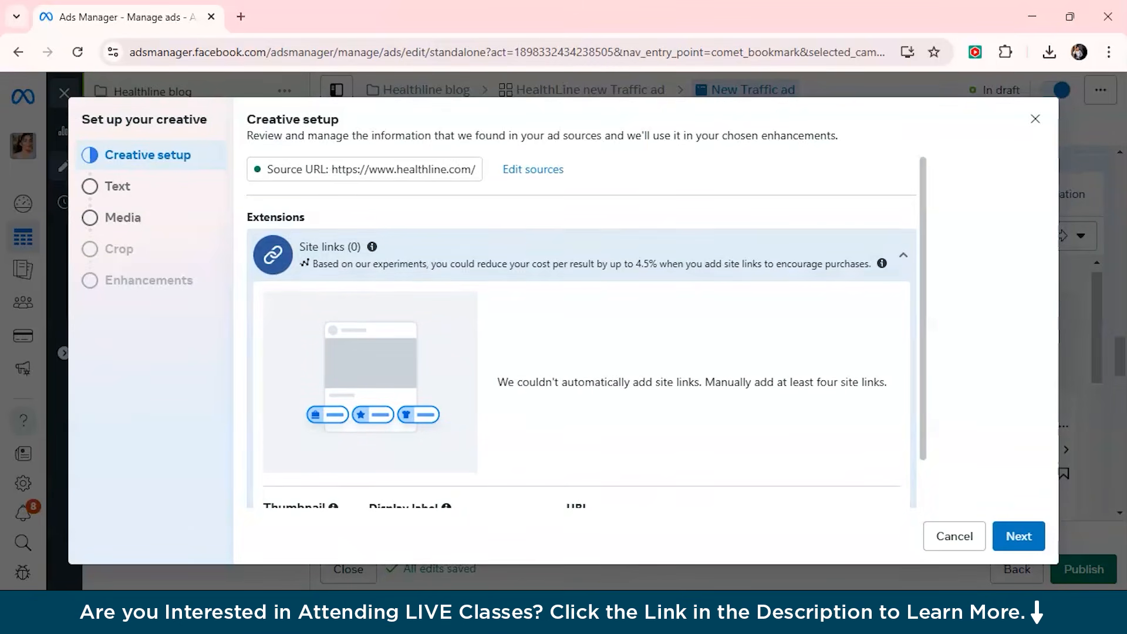
left_click(904, 255)
left_click(903, 255)
- Replace the creative's source URL with healthline.com
left_click(533, 169)
scroll(581, 332, "down", 1)
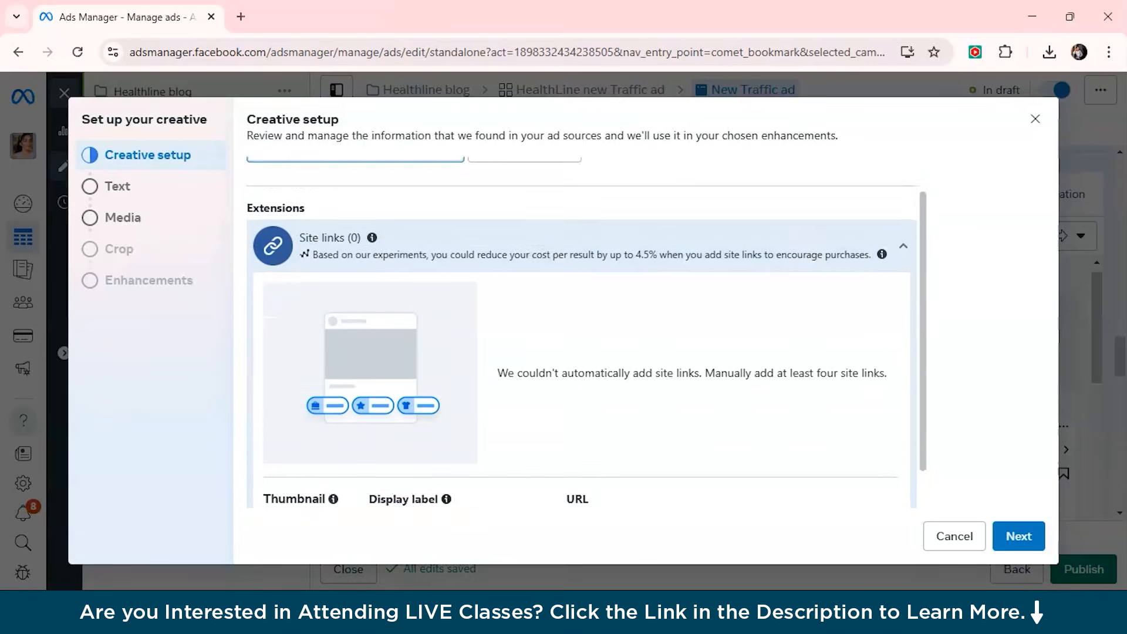
scroll(581, 333, "down", 1)
scroll(581, 332, "up", 2)
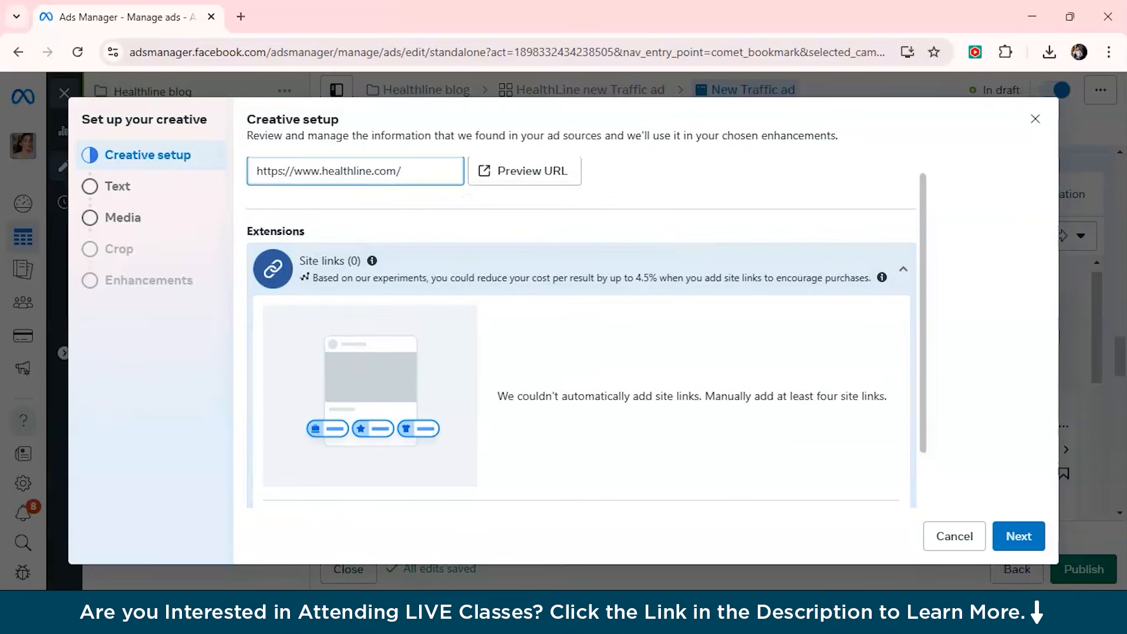
key("ctrl+a")
key("BackSpace")
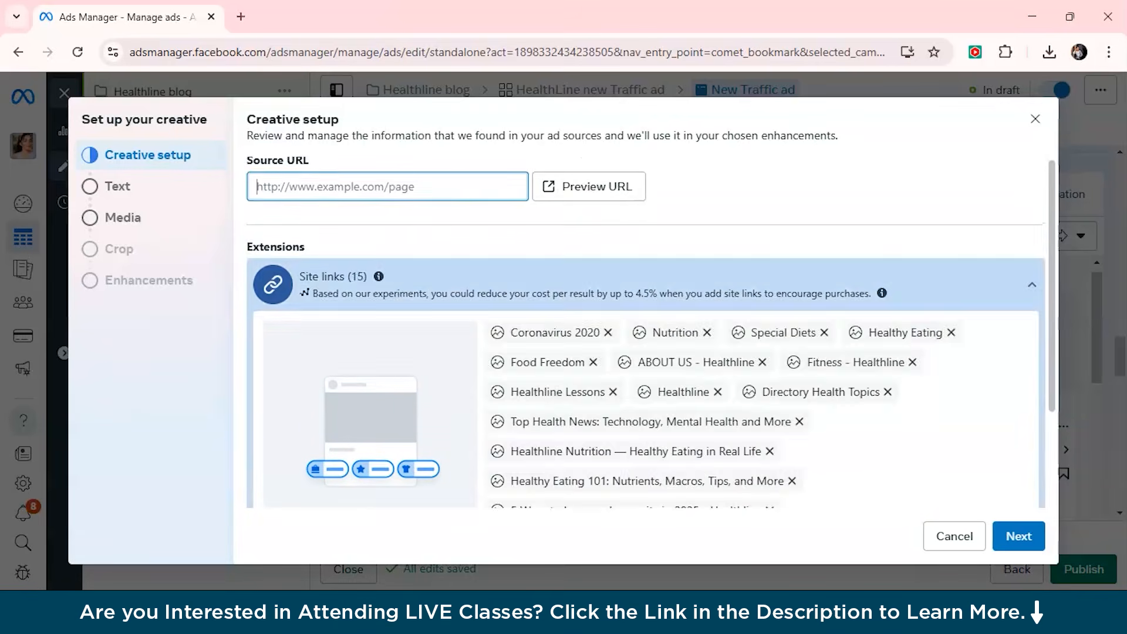
type("healthline.com")
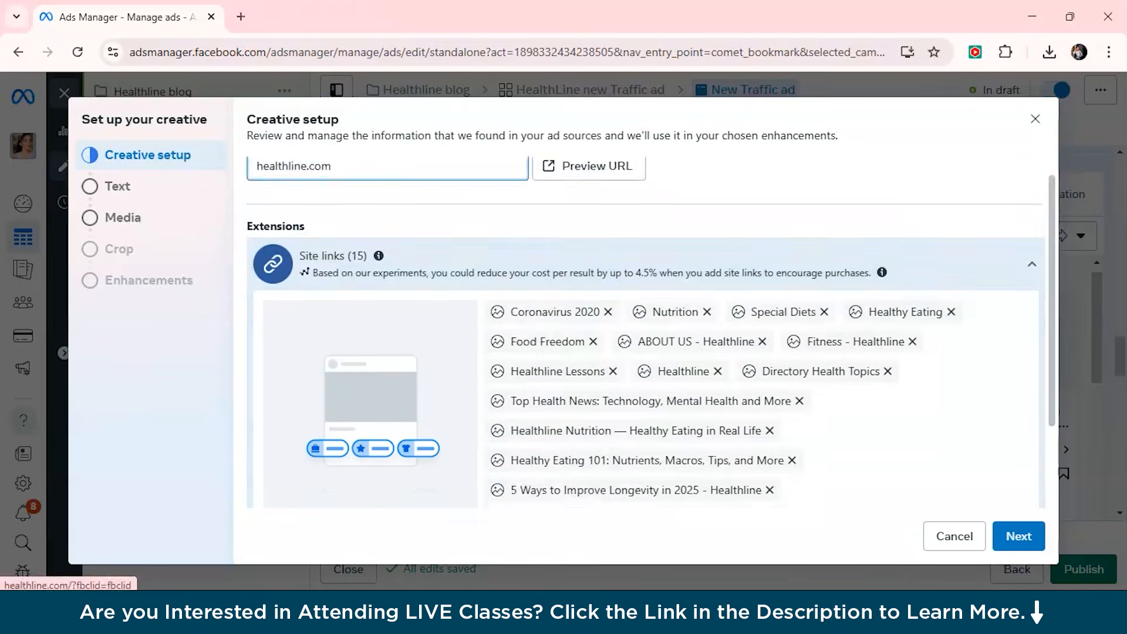
- Upload a thumbnail image for a new site link and continue through the text stage to media selection
scroll(646, 352, "down", 3)
left_click(483, 477)
left_click(312, 476)
left_click(229, 155)
left_click(424, 347)
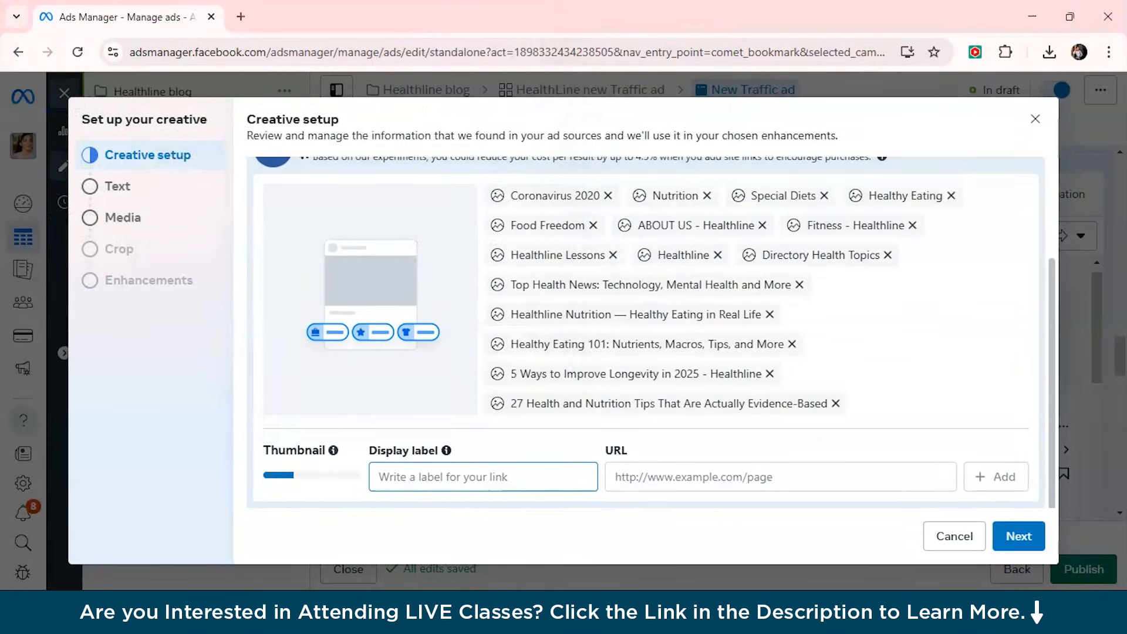
mouse_move(667, 403)
left_click(665, 238)
left_click(228, 156)
left_click(423, 347)
left_click(1019, 536)
left_click(1018, 536)
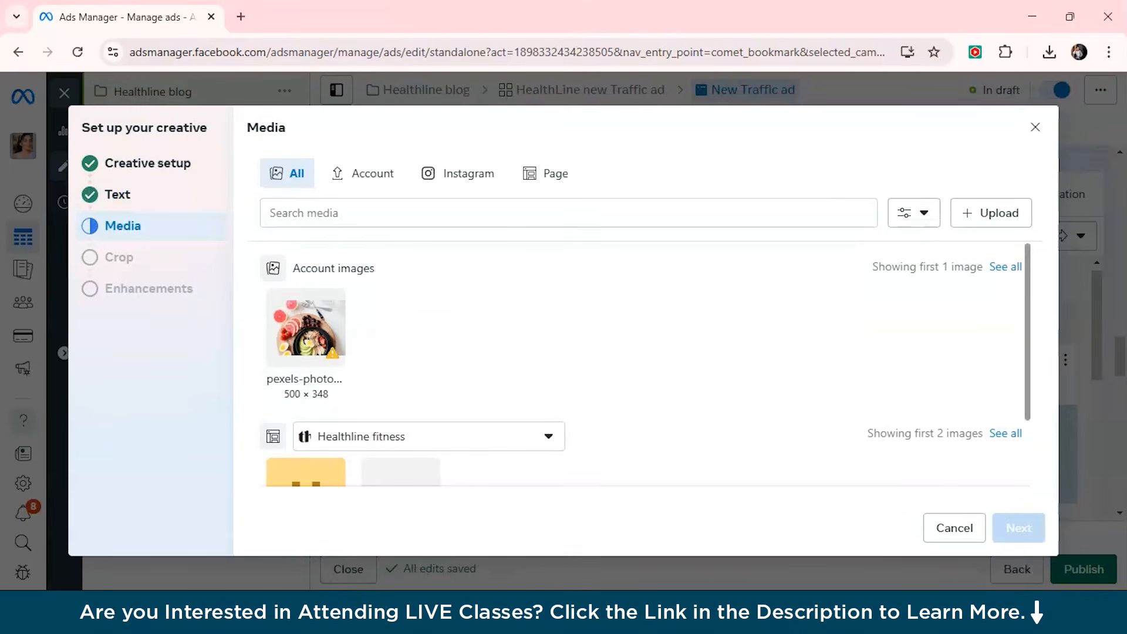
- Upload an image from the computer to the ad media and check the size notice on the account image
left_click(991, 212)
left_click(229, 154)
left_click(422, 345)
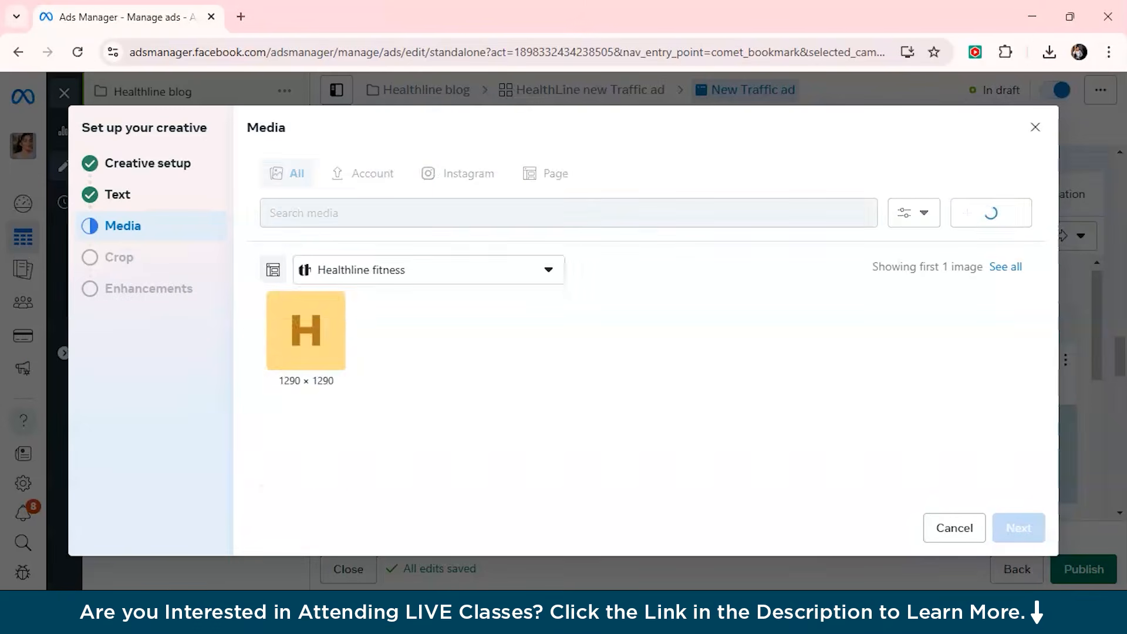
scroll(423, 353, "down", 2)
scroll(423, 352, "up", 2)
mouse_move(333, 353)
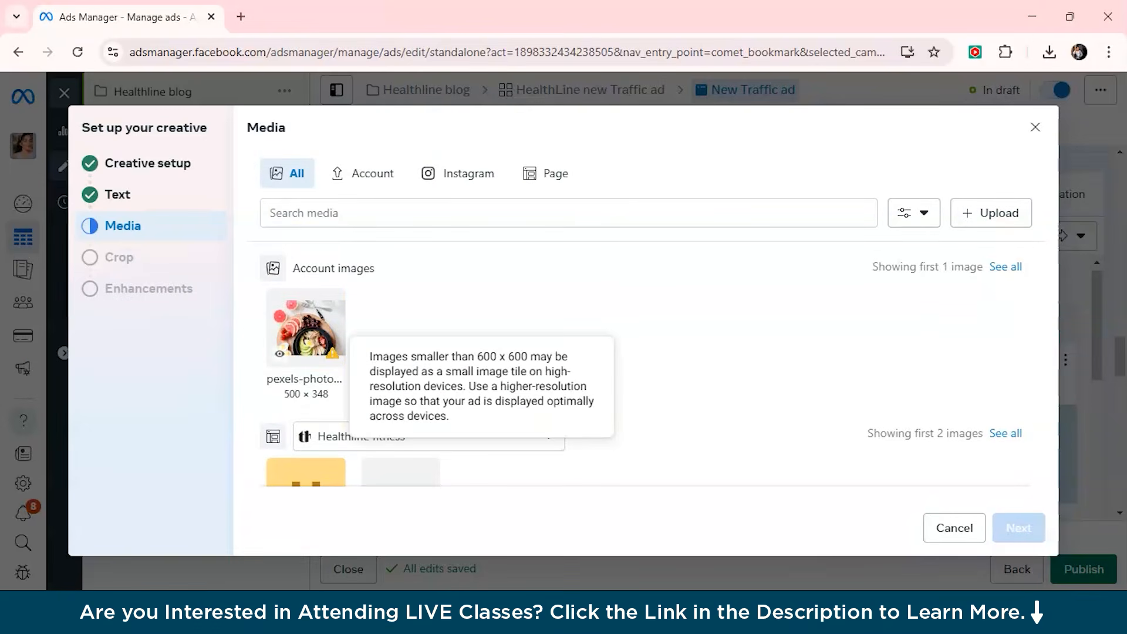
- Select the 500 × 348 pexels-photo account image, keep its original crops for all placements and finish the creative setup
left_click(306, 329)
left_click(1018, 528)
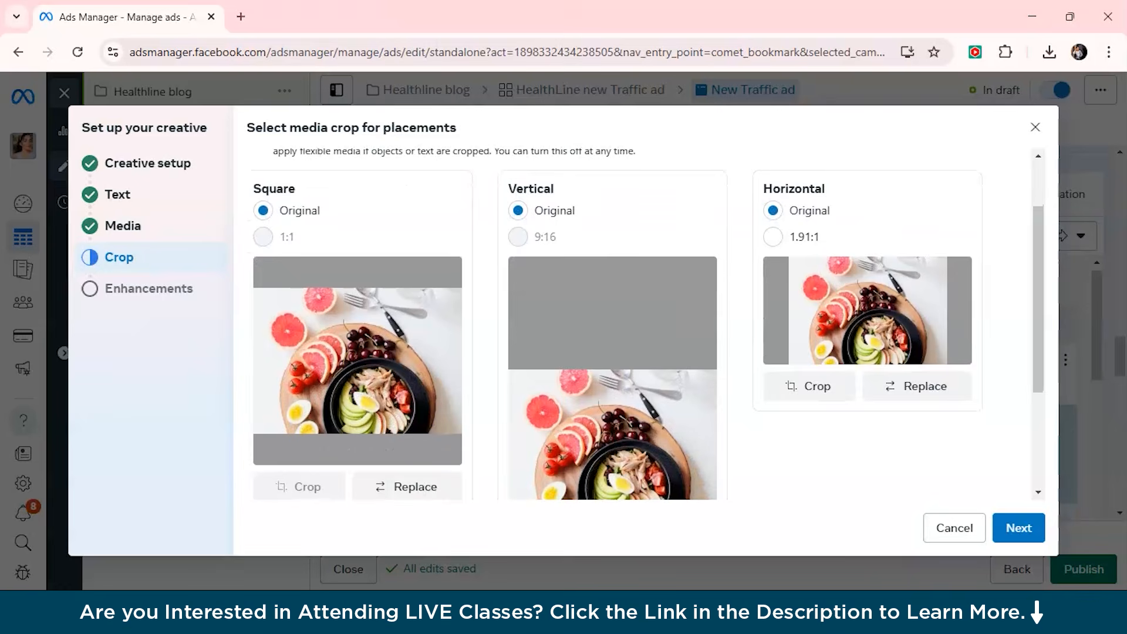
left_click(1018, 528)
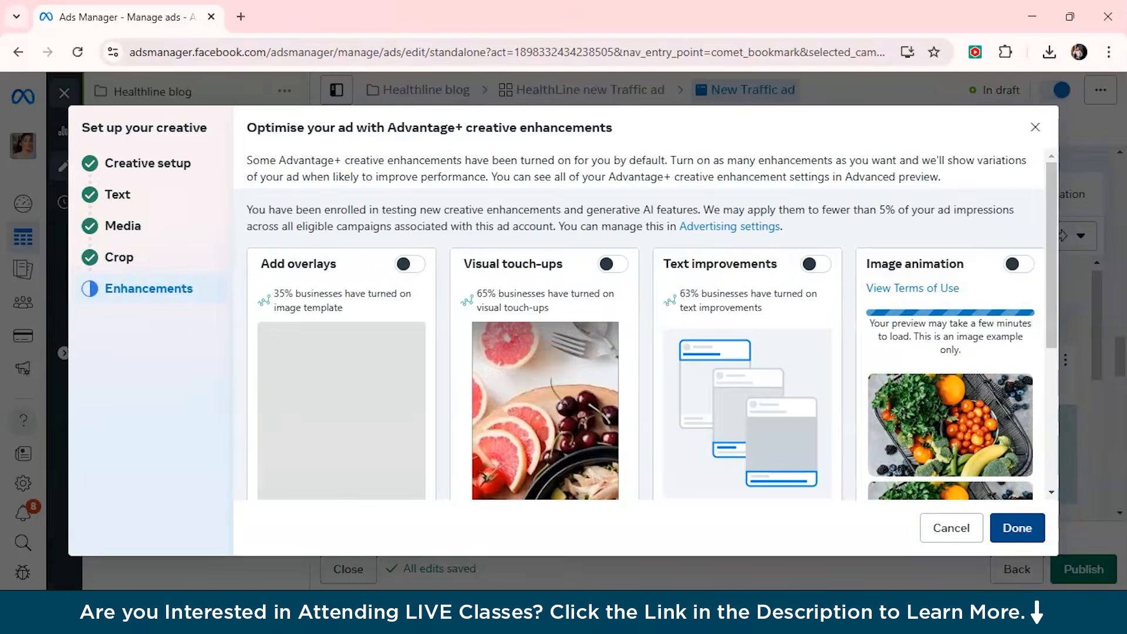
left_click(1017, 528)
- Review the ad creative's media placements and the image size requirements in the setup error
scroll(880, 446, "down", 3)
scroll(881, 446, "up", 3)
scroll(490, 352, "down", 3)
scroll(490, 353, "up", 2)
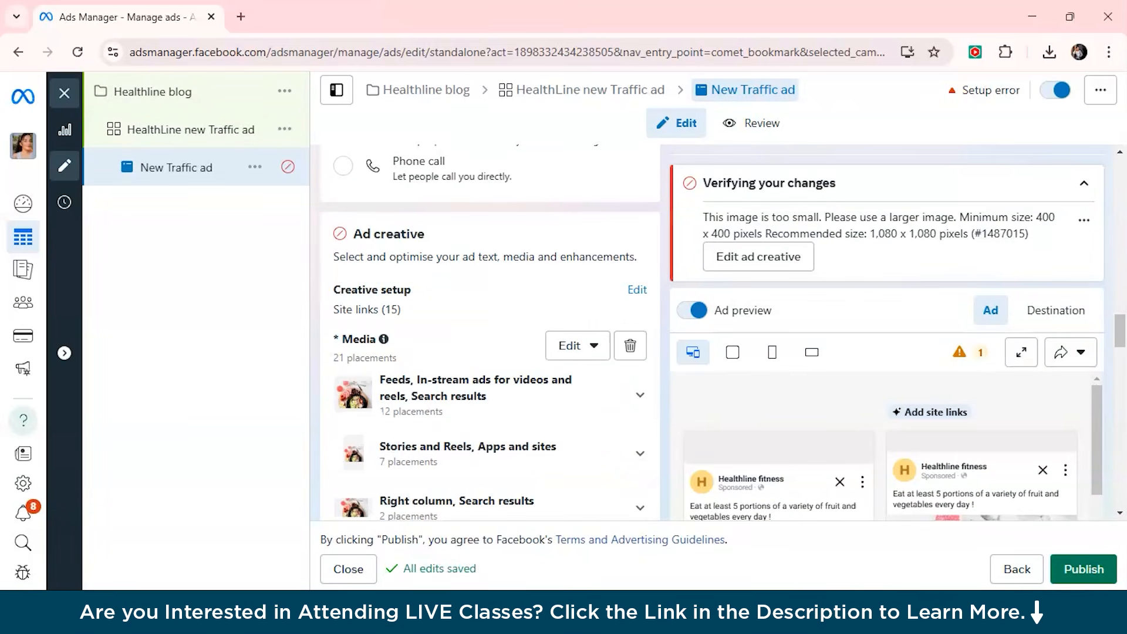
scroll(490, 352, "down", 2)
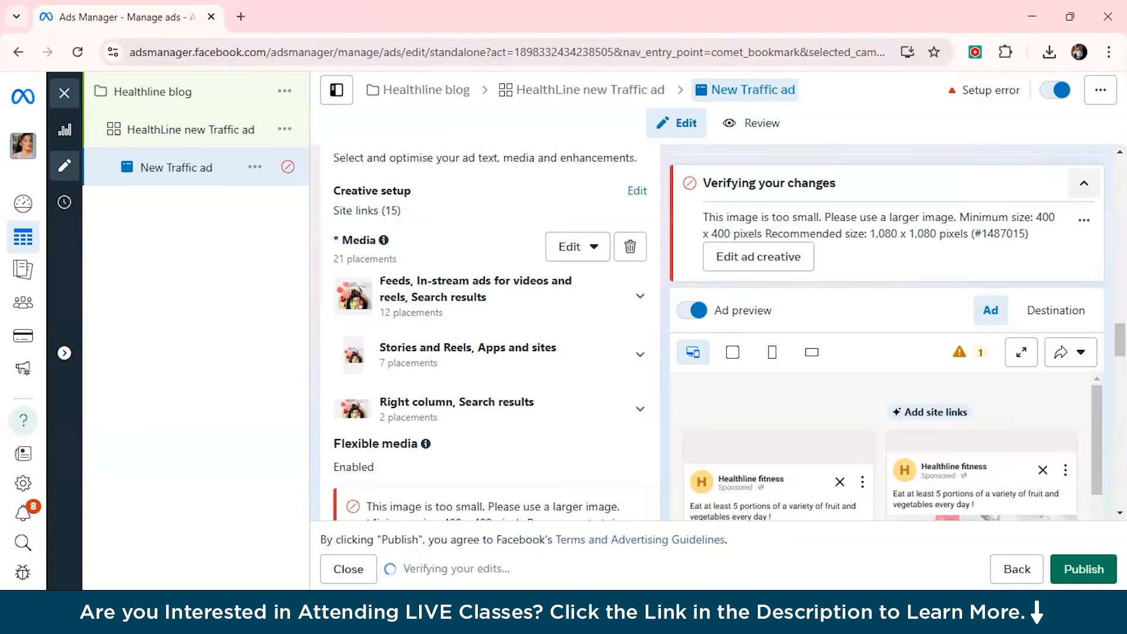
scroll(490, 352, "down", 2)
scroll(881, 446, "down", 2)
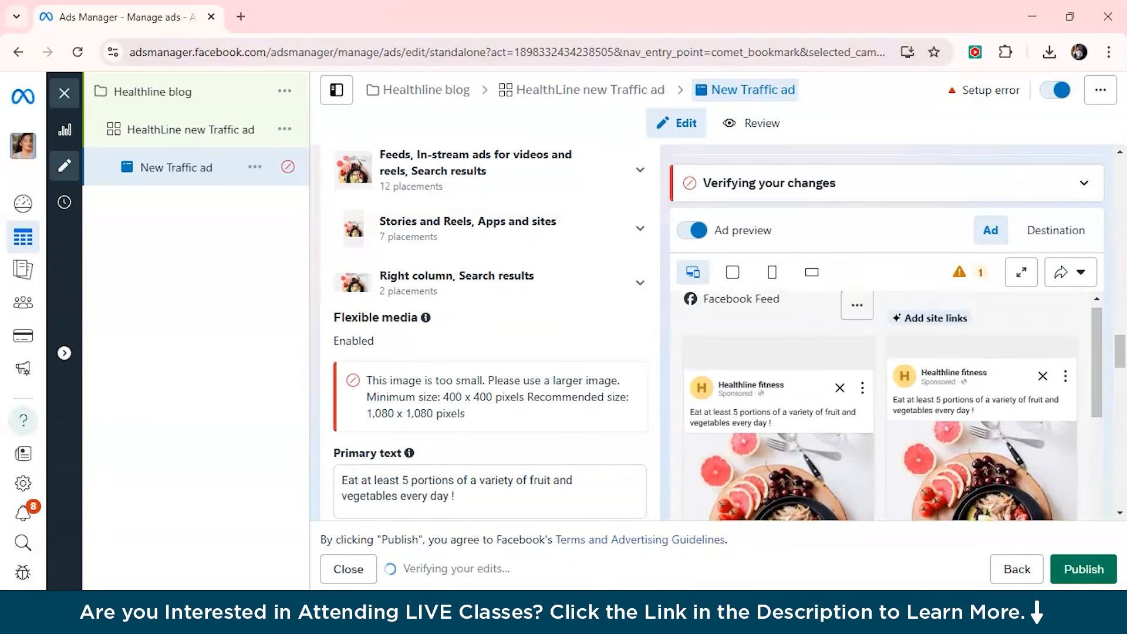
- Examine the Facebook and Instagram feed previews of the ad with its image, text and site links
scroll(892, 405, "down", 1)
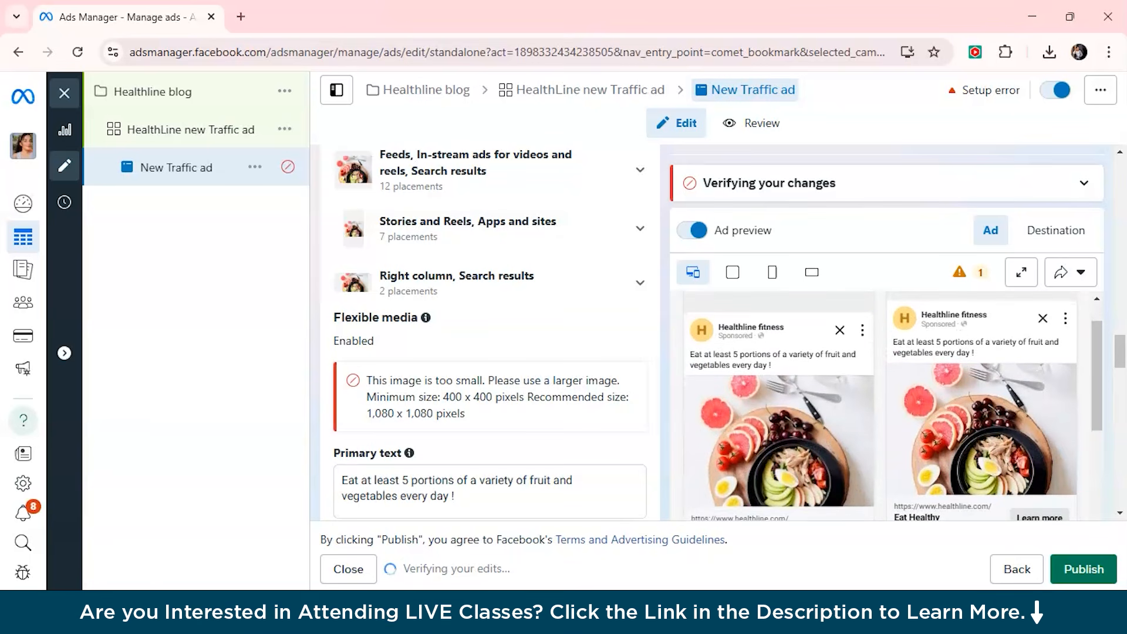
scroll(881, 405, "down", 1)
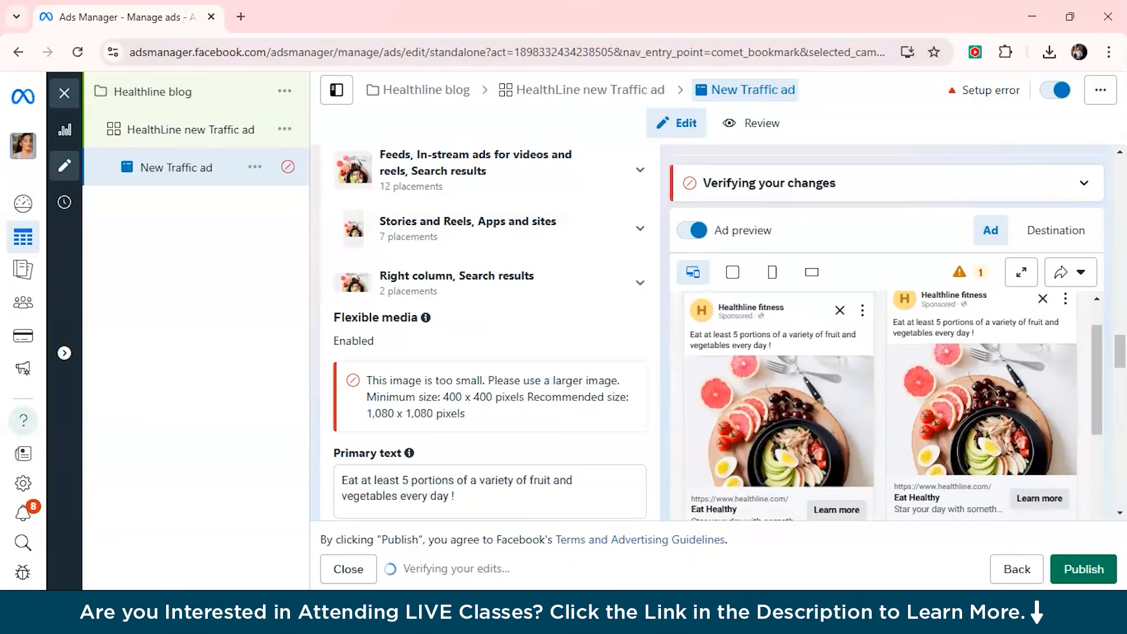
scroll(892, 405, "down", 1)
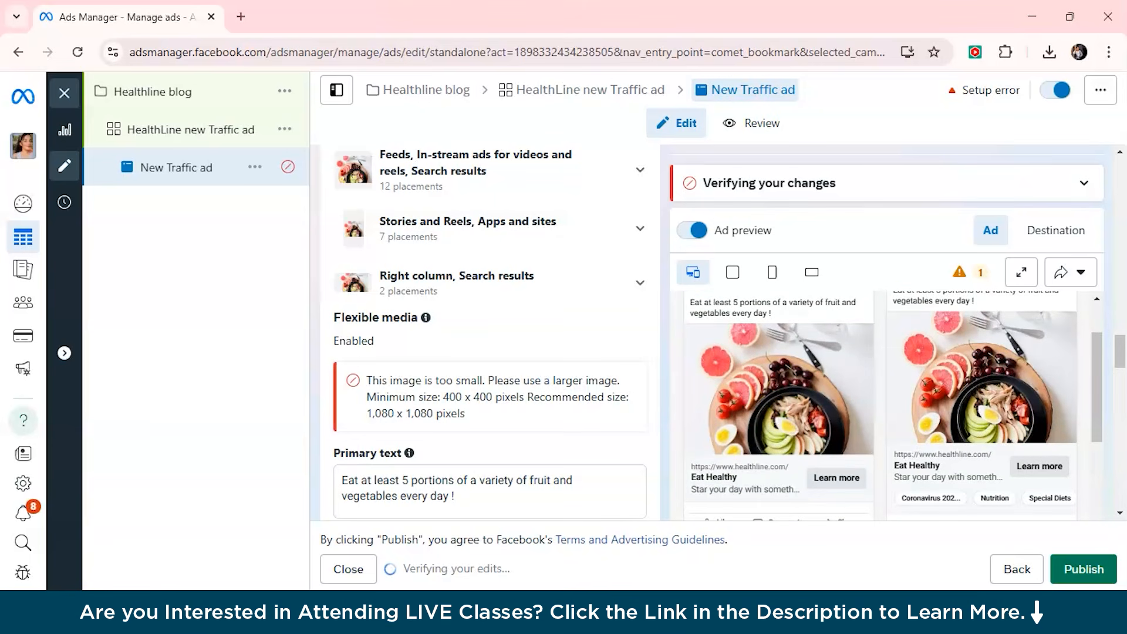
scroll(892, 405, "up", 1)
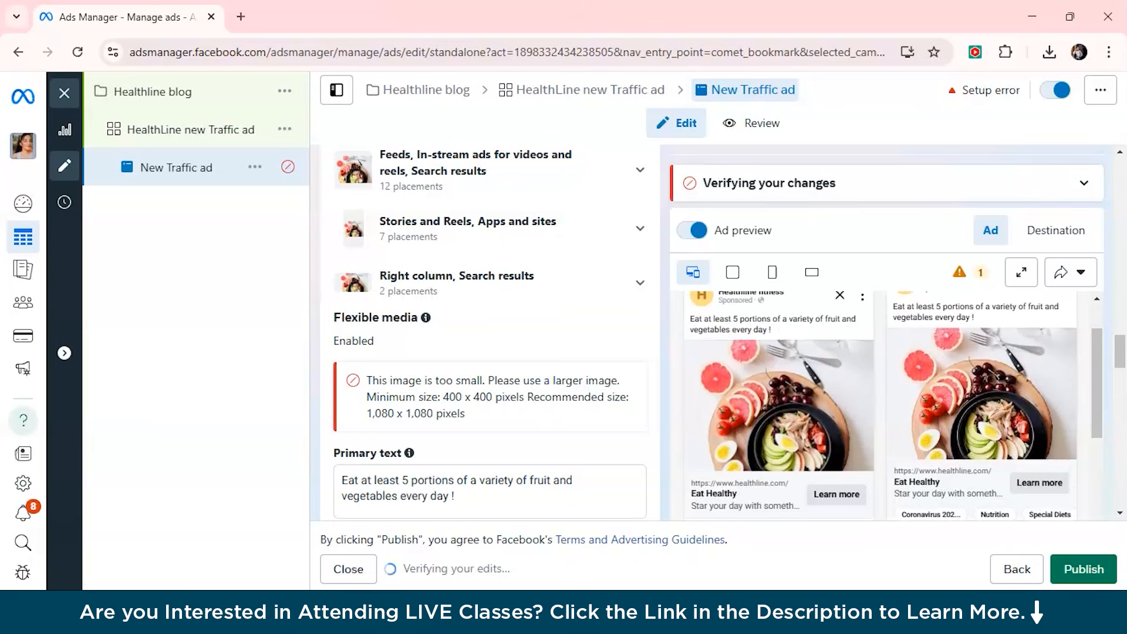
scroll(892, 405, "up", 1)
scroll(892, 405, "down", 5)
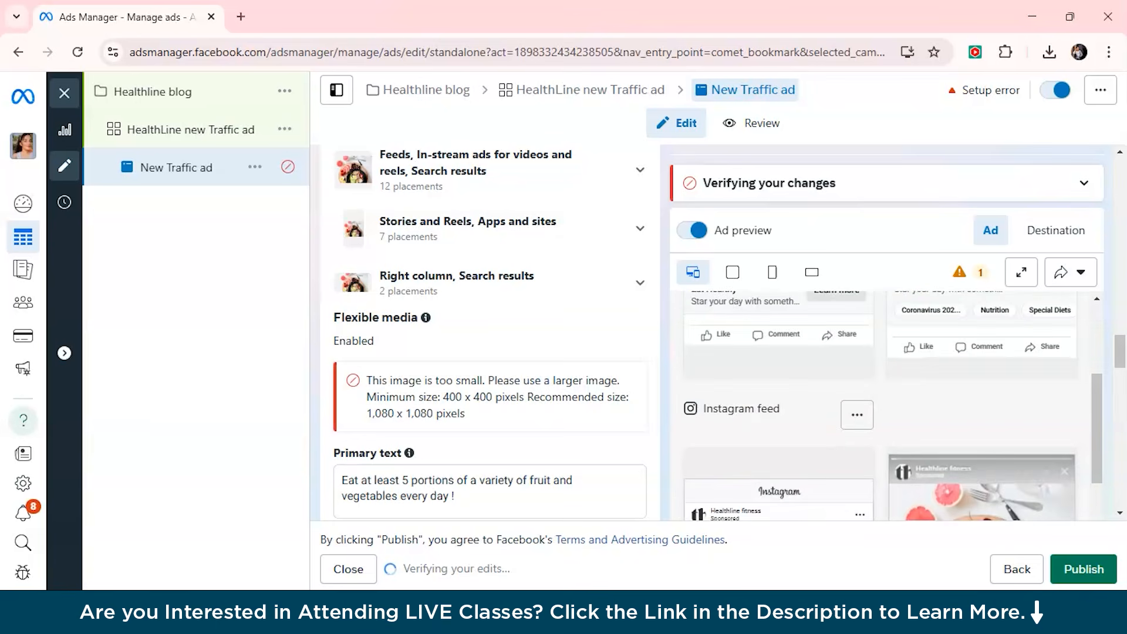
scroll(893, 404, "up", 5)
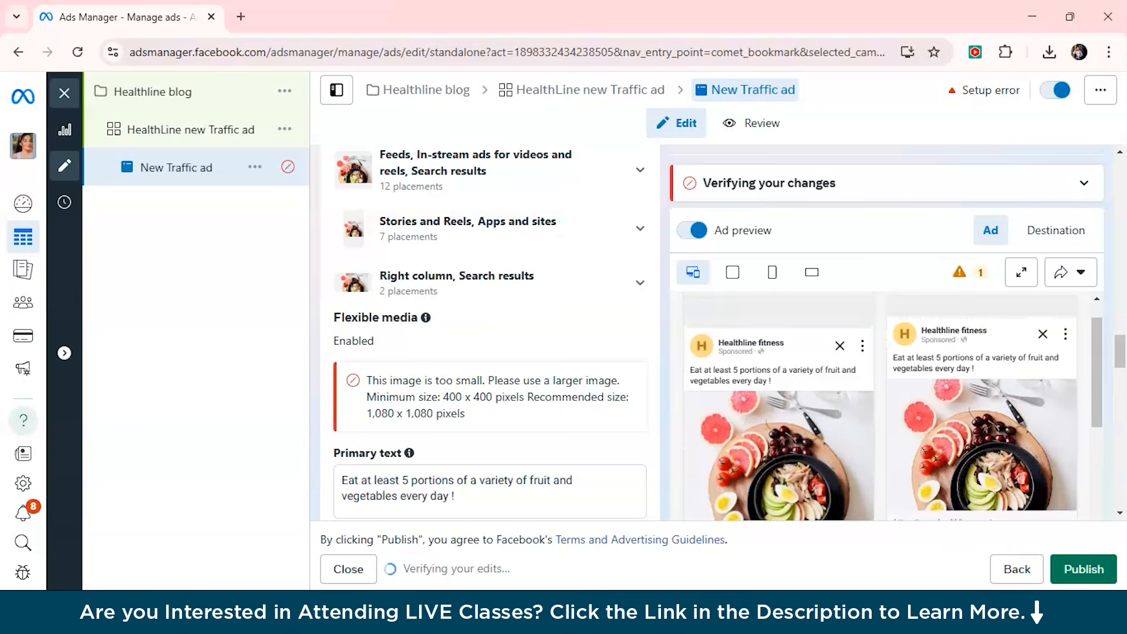
scroll(893, 405, "down", 1)
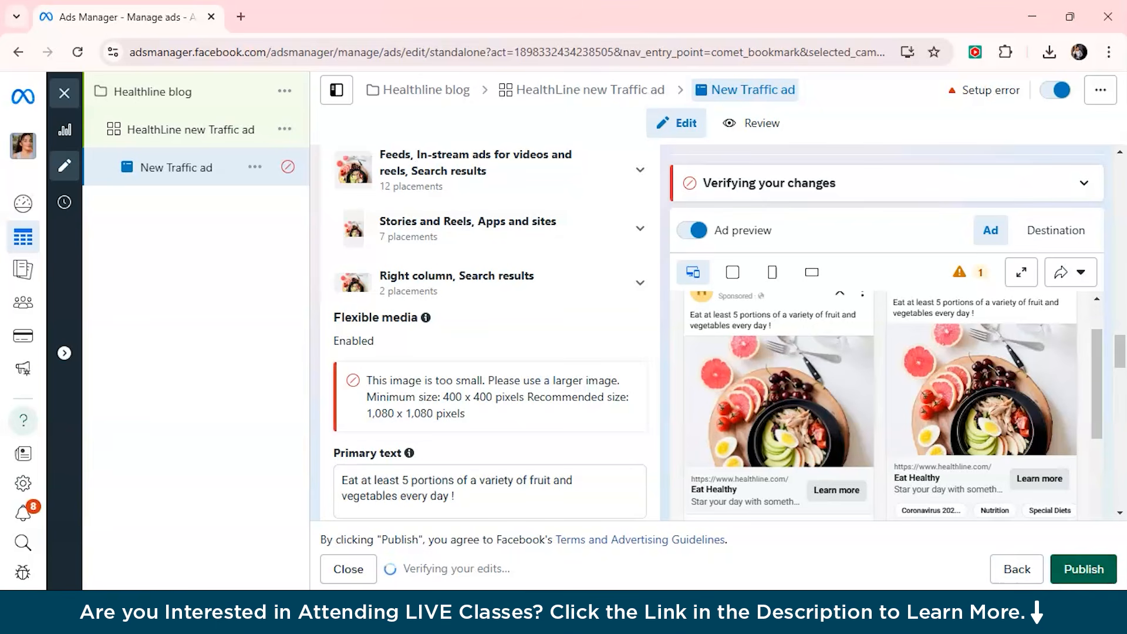
- Try to publish the ad with India as the payment country, check the payment methods offered and close the payment setup
left_click(1083, 570)
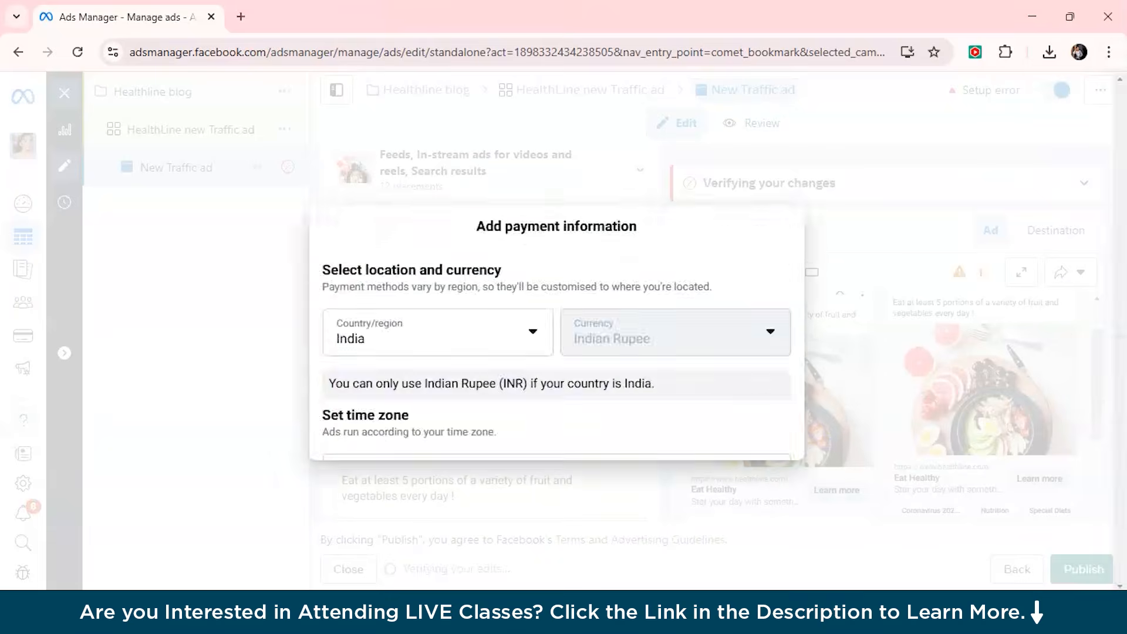
left_click(437, 245)
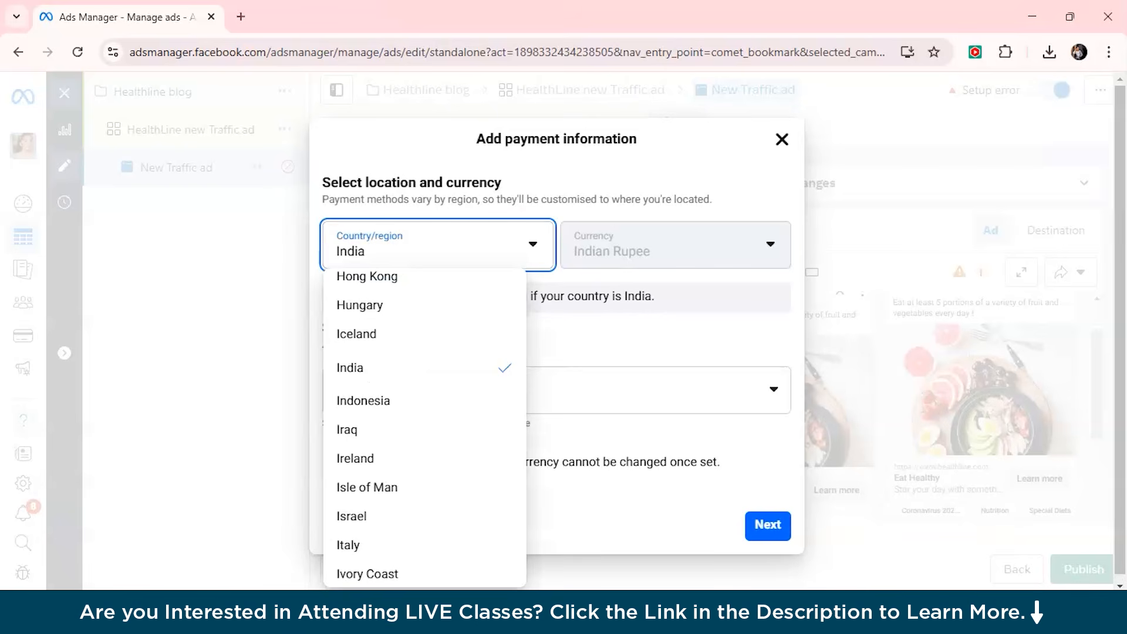
left_click(369, 368)
scroll(557, 352, "down", 1)
left_click(767, 519)
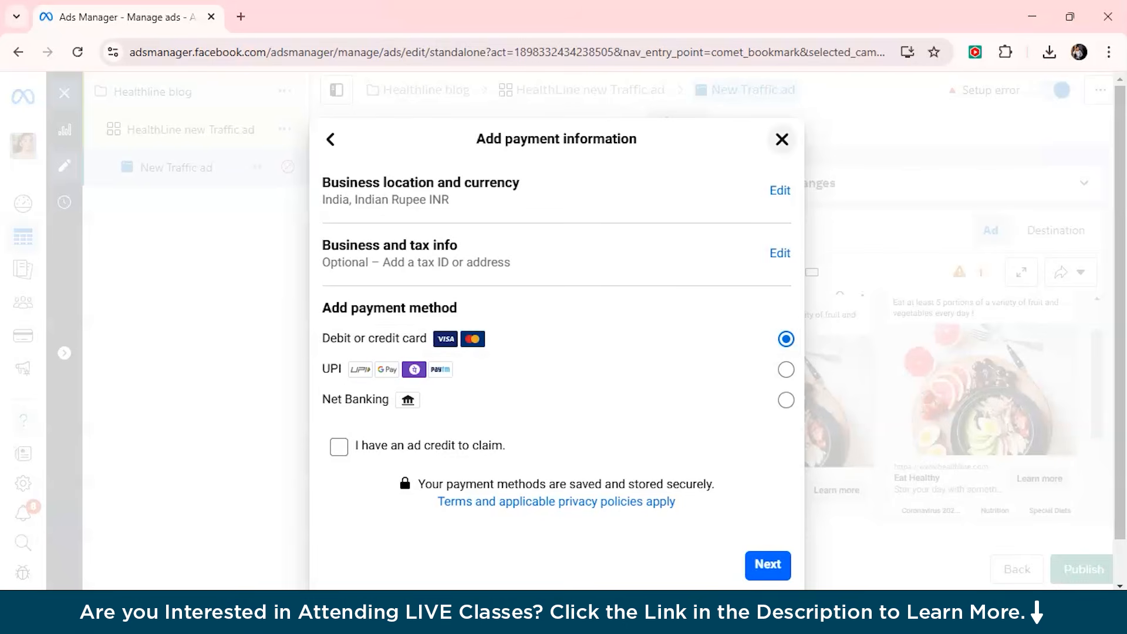
left_click(782, 139)
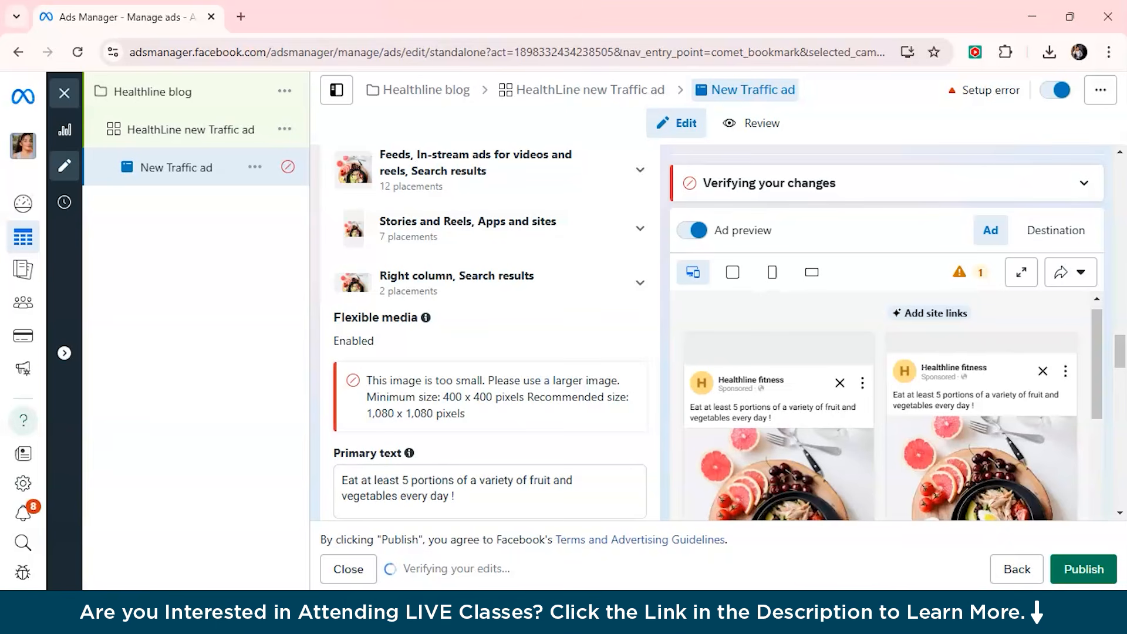
- Open the performance overview for the HealthLine new Traffic ad ad set
left_click(65, 129)
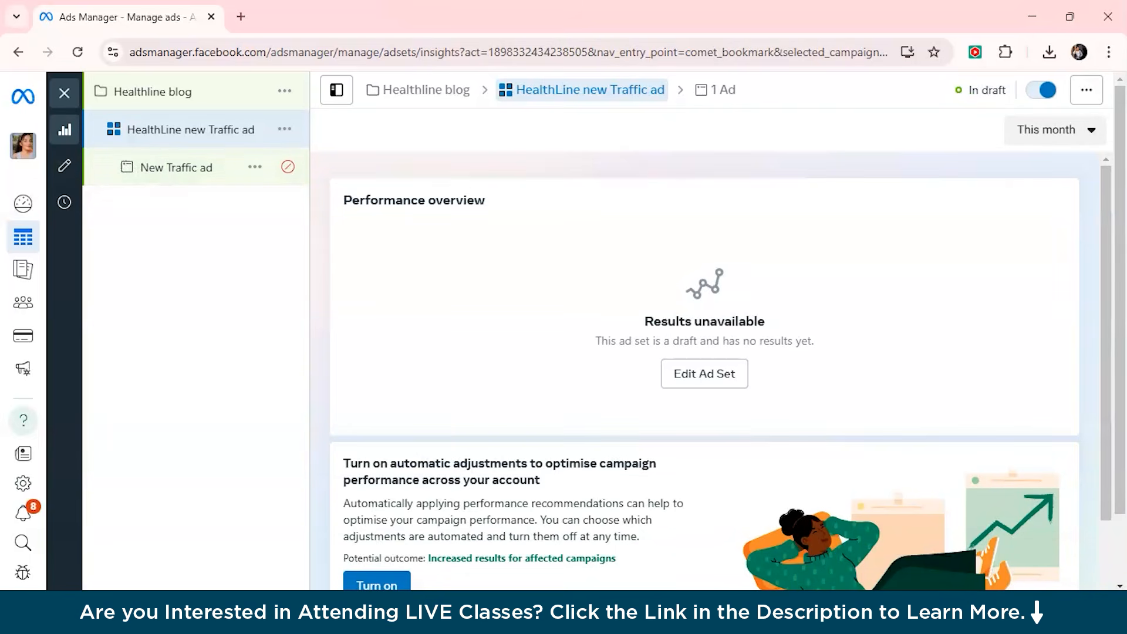
- Review the ad set's performance overview along with the recommendations on automatic adjustments, creative comparison and Advantage+ audience
scroll(704, 370, "down", 4)
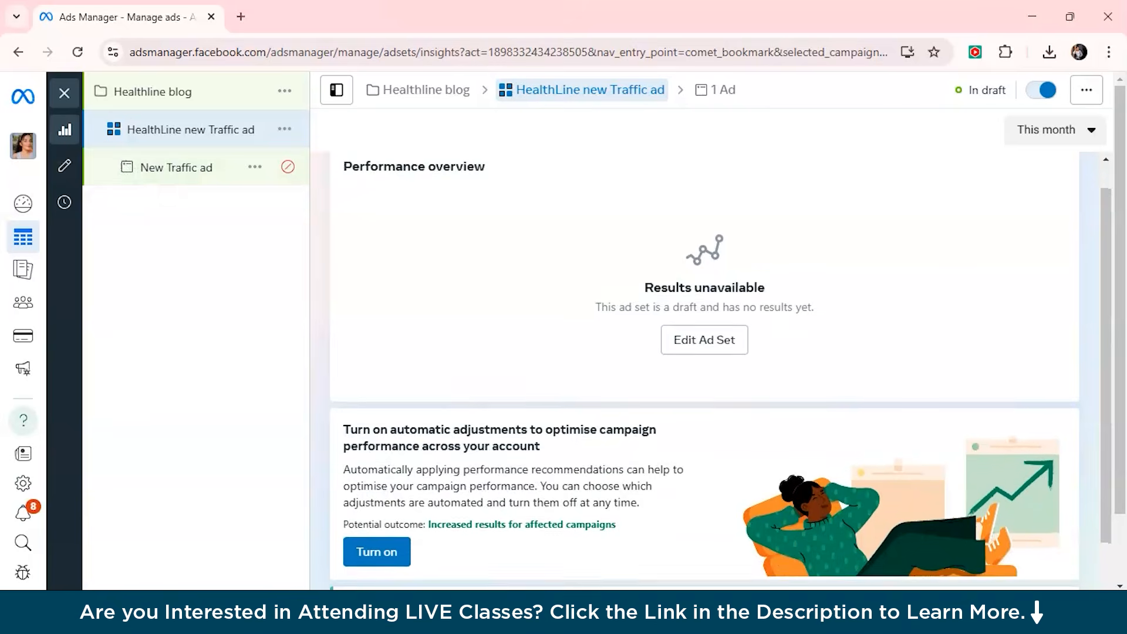
scroll(705, 329, "down", 2)
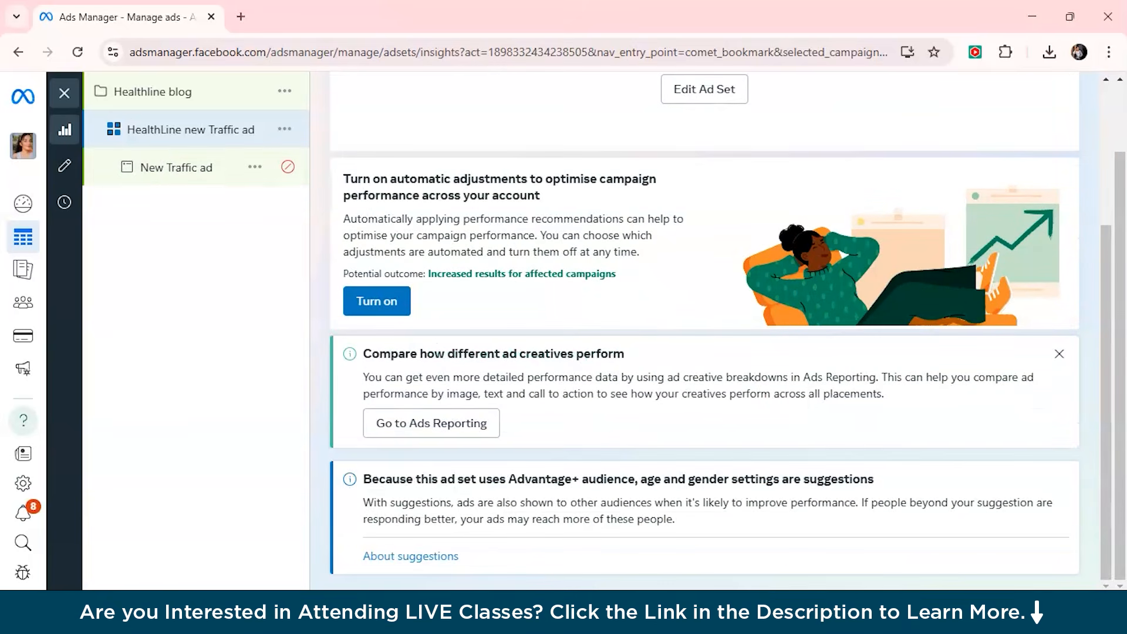
scroll(704, 328, "up", 6)
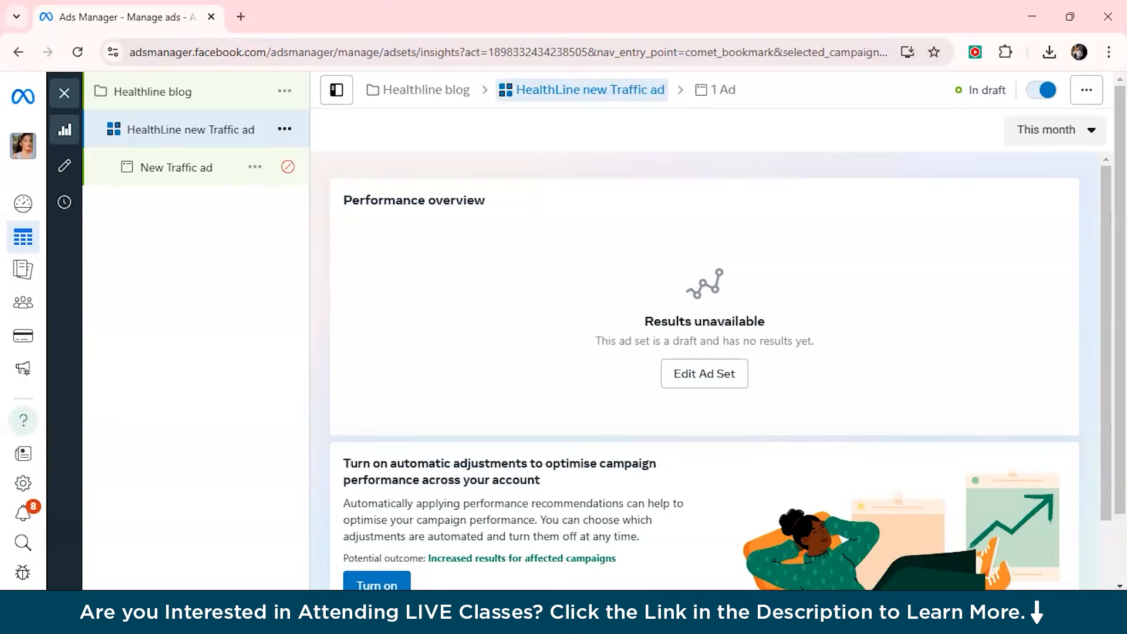
- Go to Events Manager and bring up the source types available for connecting a new data source
mouse_move(23, 302)
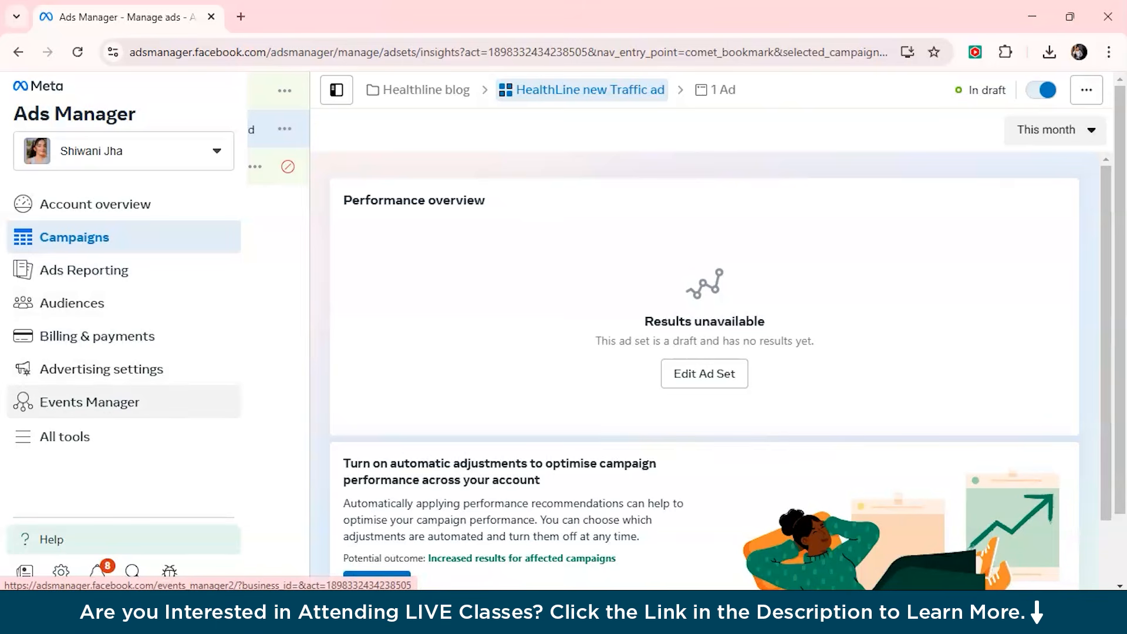
left_click(89, 402)
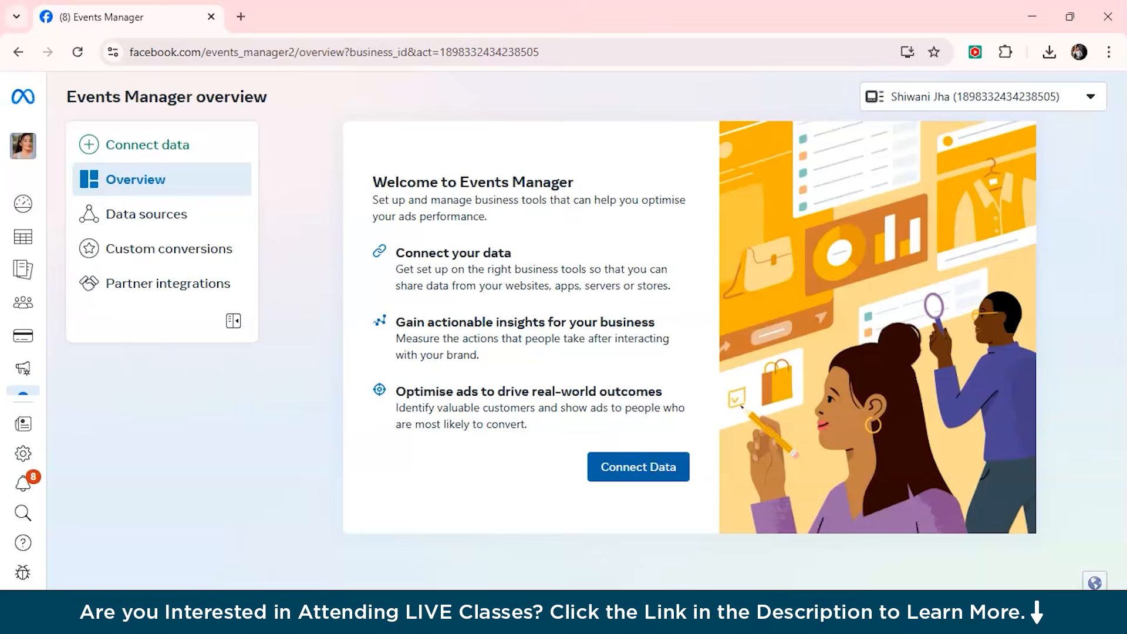
left_click(638, 466)
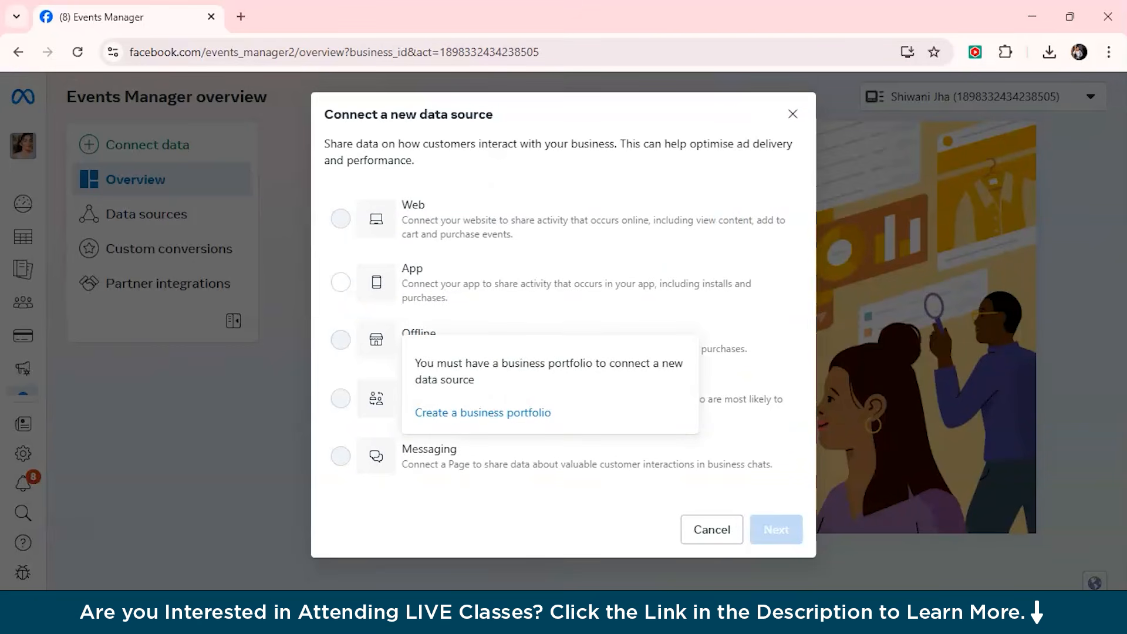